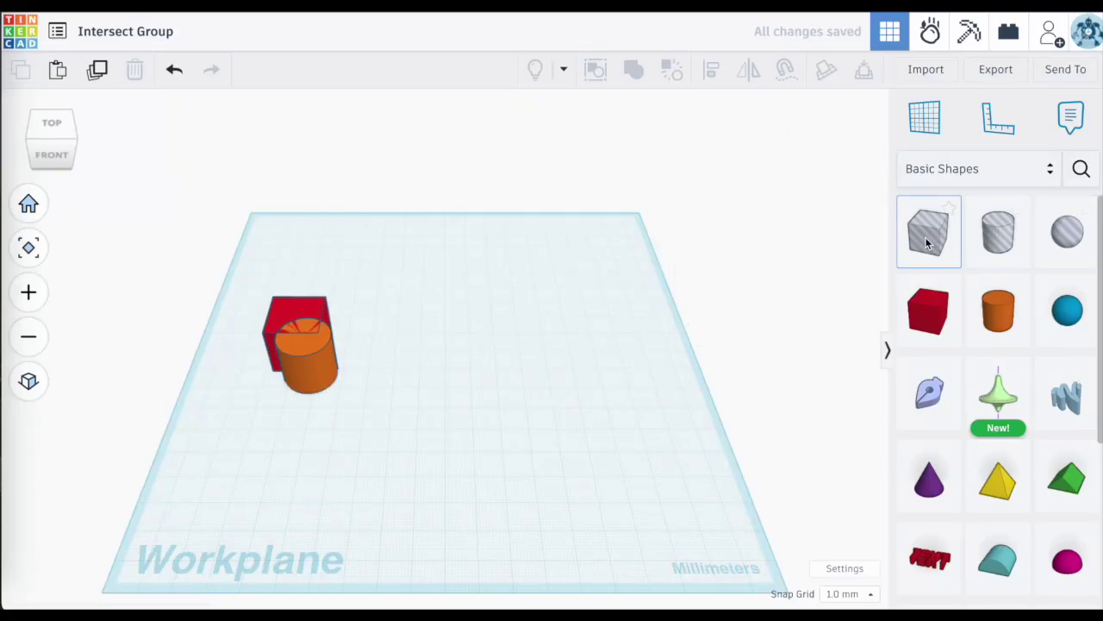
Add a Box Hole and nudge it left into the red box and cylinder.
left_click_drag(927, 243, 364, 333)
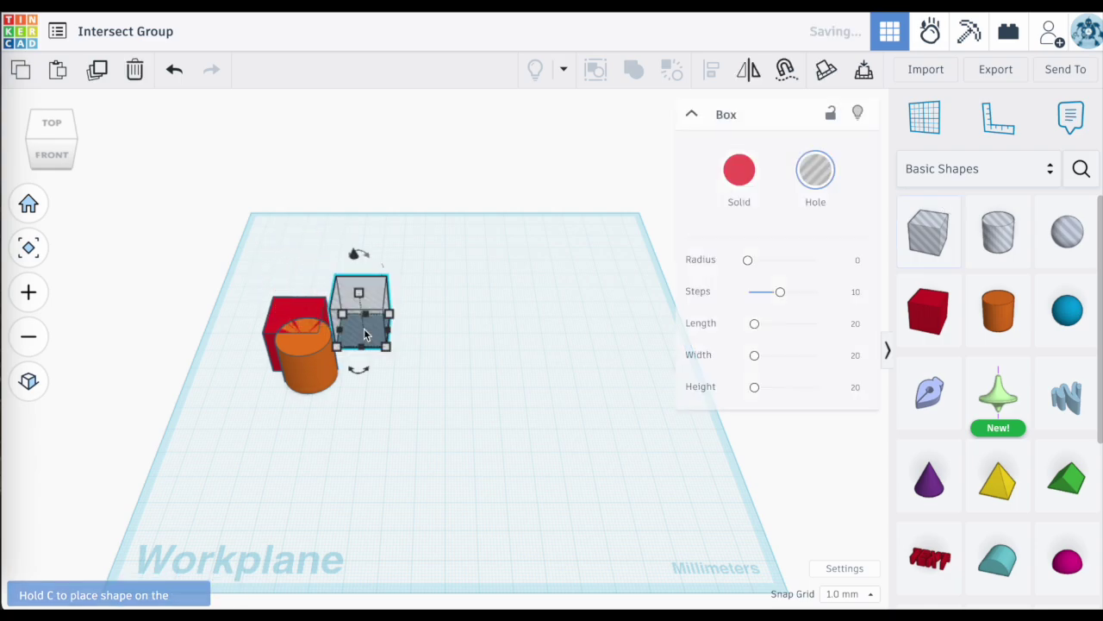
key("Left")
key("Left")
key("Left")
key("Left")
key("Left")
key("Left")
key("Left")
key("Left")
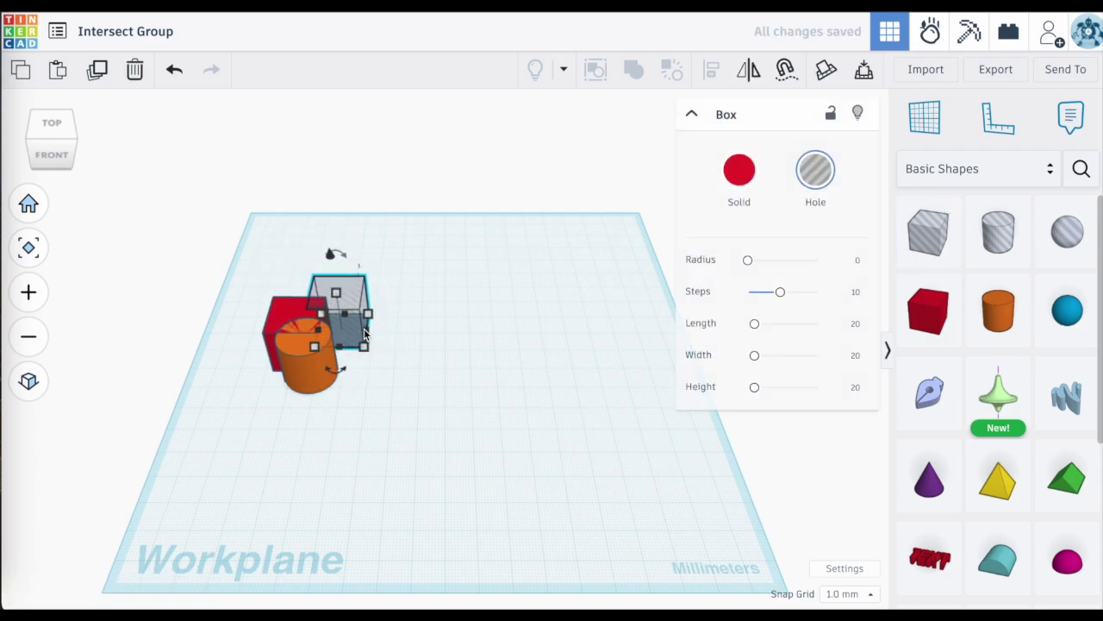
key("Left")
key("Left")
key("Left")
key("Left")
key("Left")
key("Left")
key("Left")
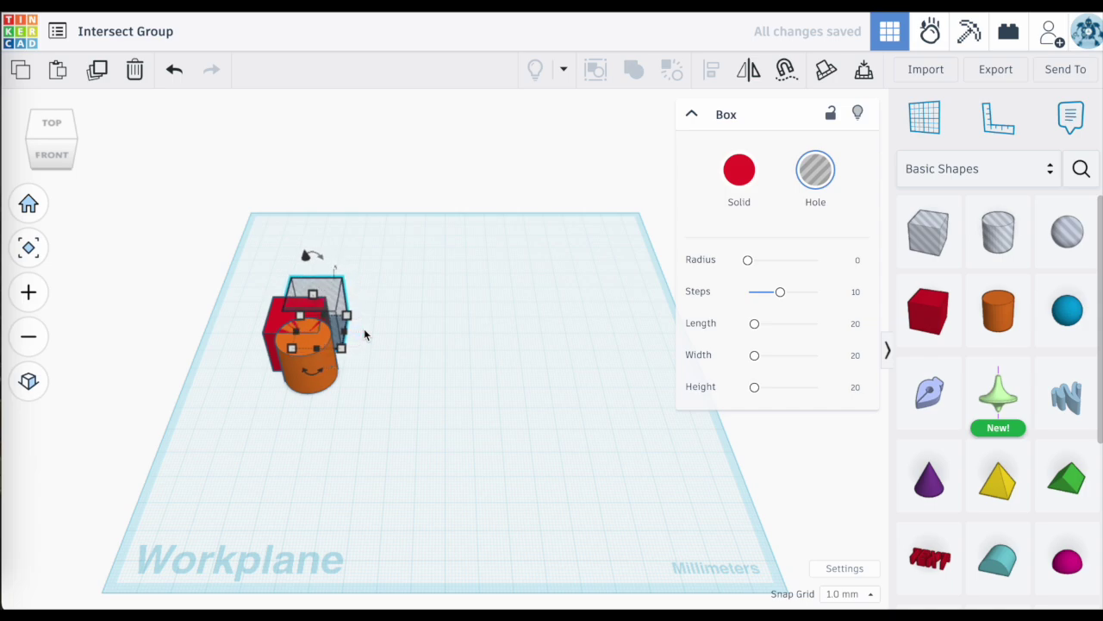
left_click(406, 434)
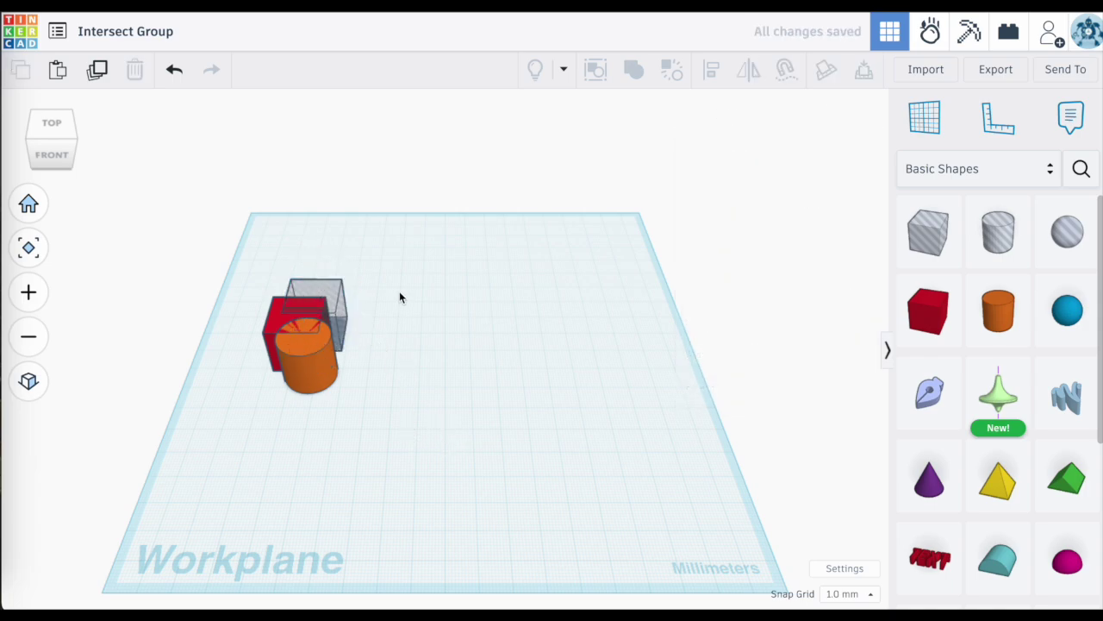
Select the box, cylinder and hole and duplicate the set twice with Ctrl+D.
left_click_drag(399, 290, 260, 367)
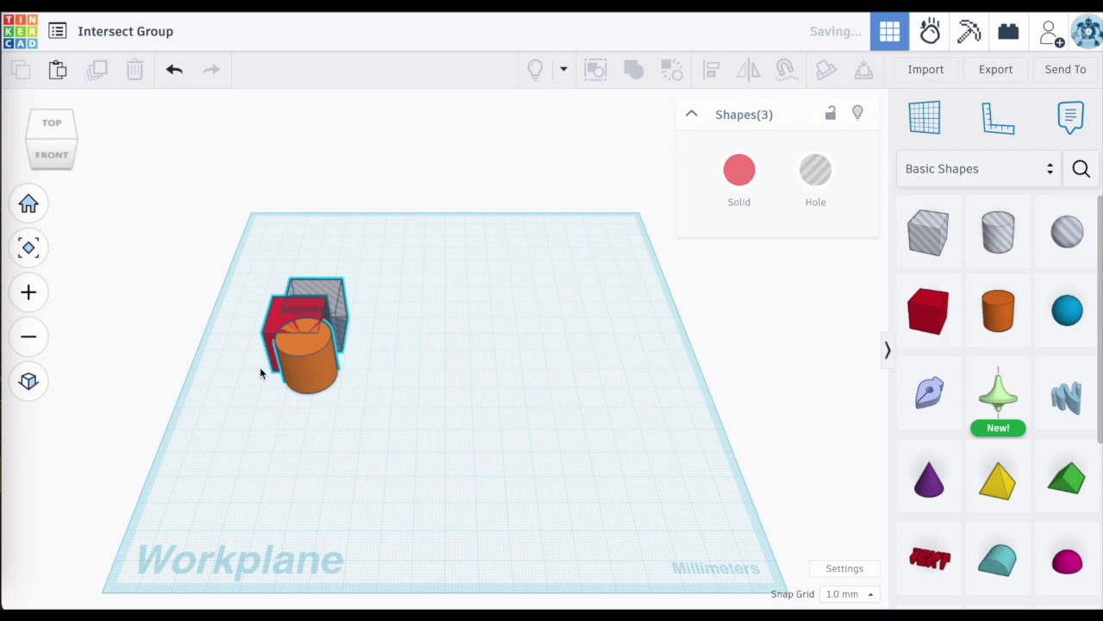
key("ctrl+d")
key("Right")
key("Right")
key("Right")
key("Right")
key("Right")
key("Right")
key("Right")
key("Right")
key("Right")
key("Right")
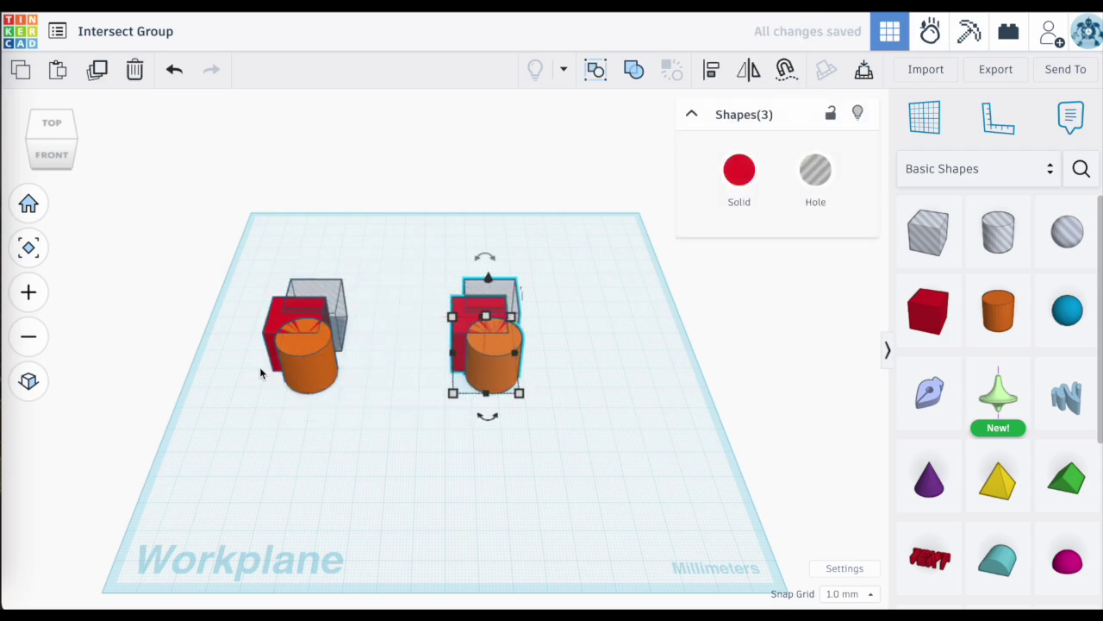
key("Left")
key("Left")
key("Left")
key("ctrl+d")
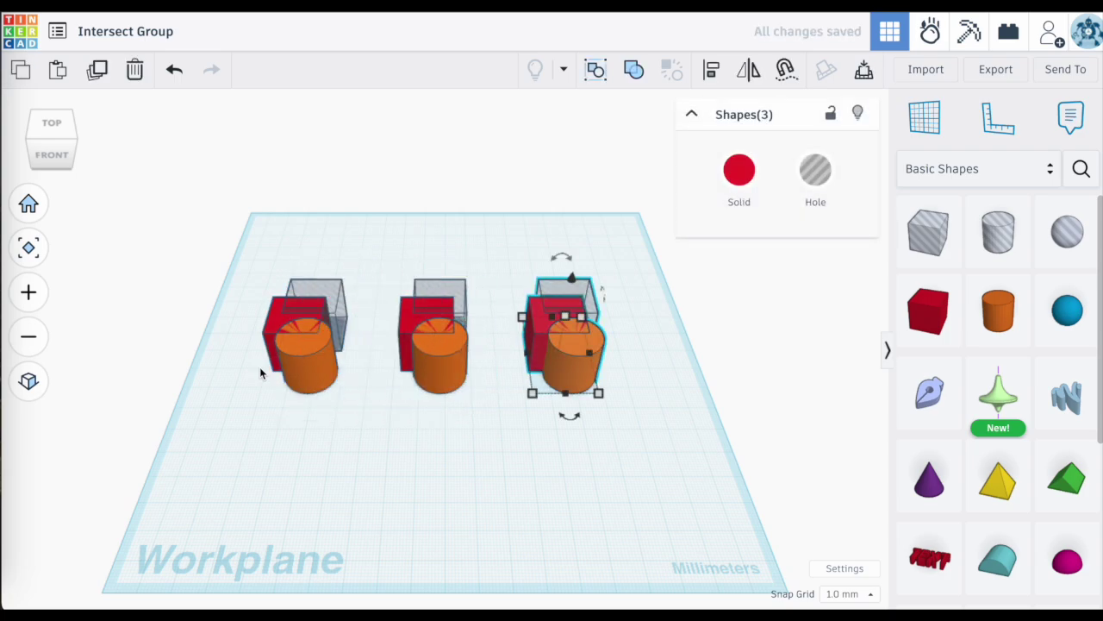
left_click(408, 490)
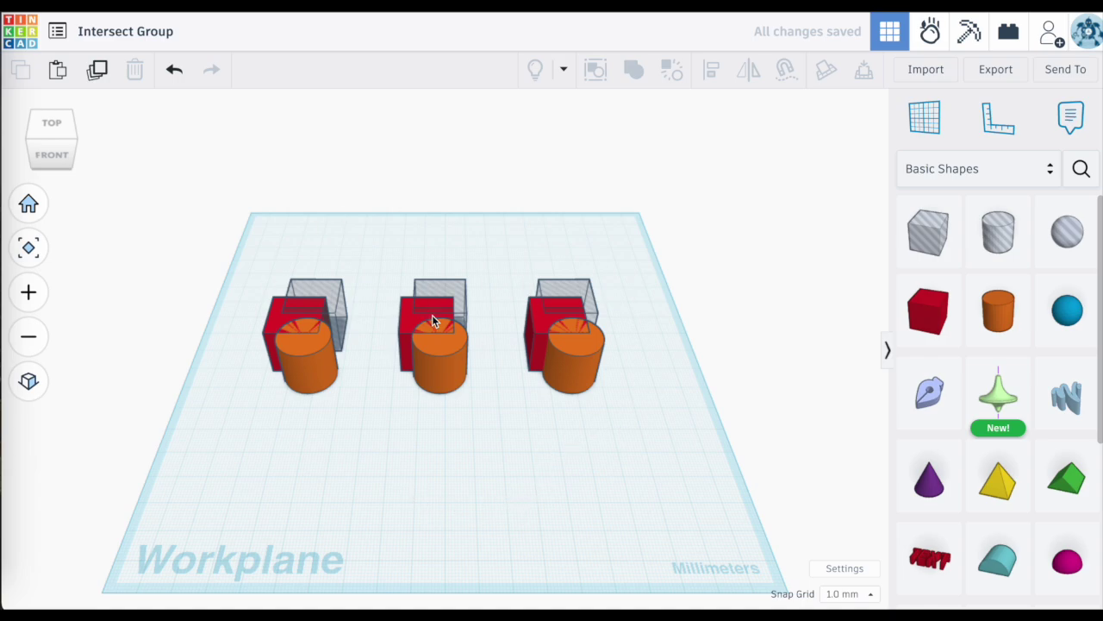
Union the left box, cylinder and hole into one red shape and orbit to inspect it.
left_click_drag(261, 253, 343, 369)
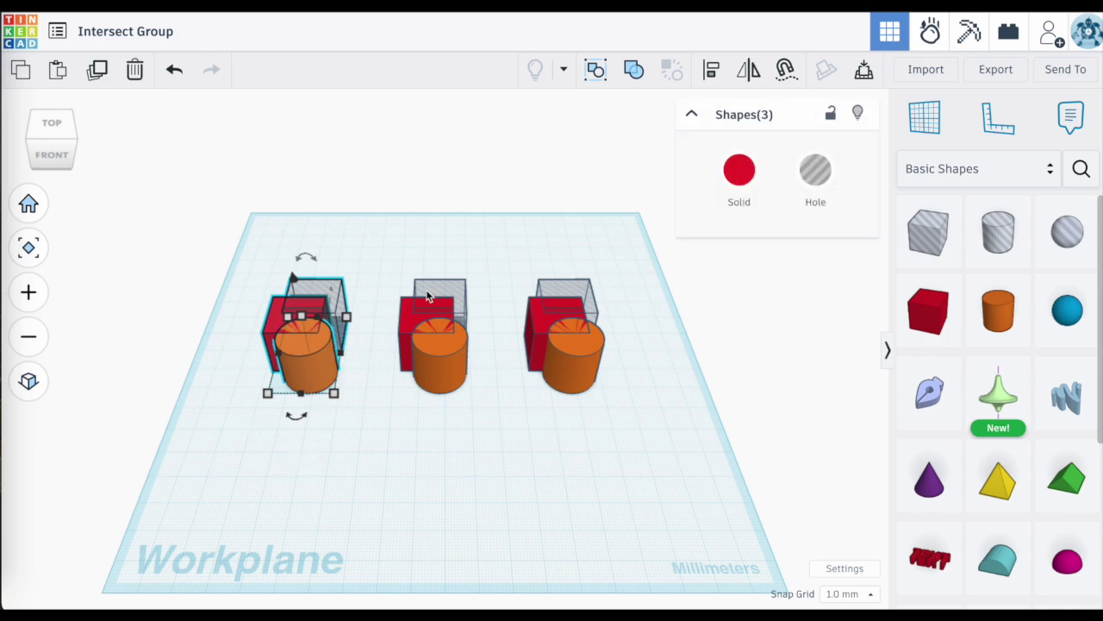
left_click(634, 71)
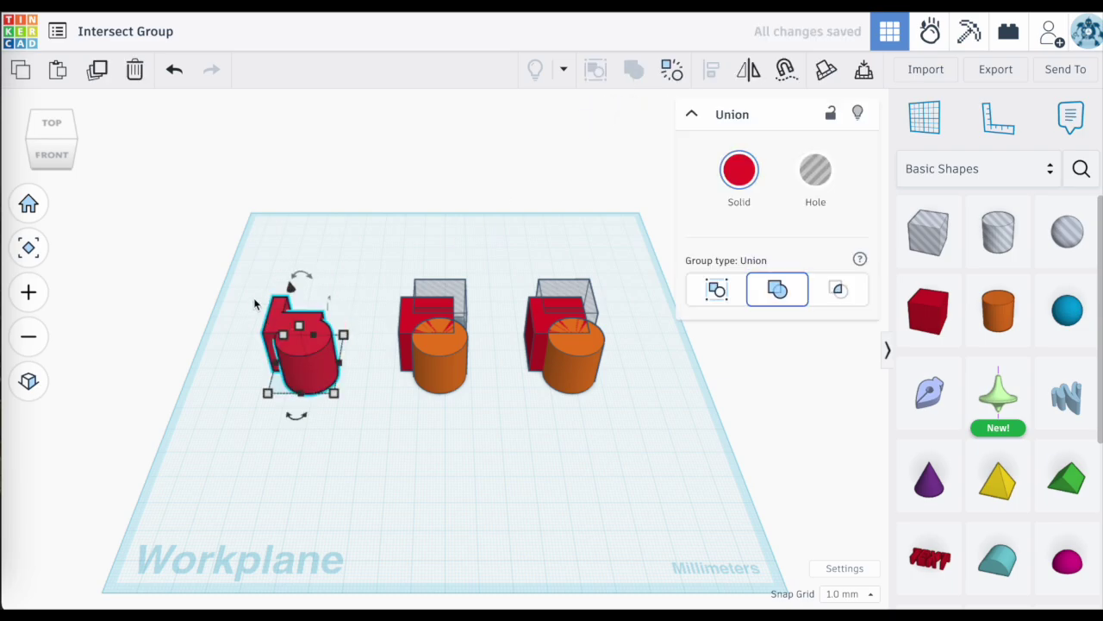
key("f")
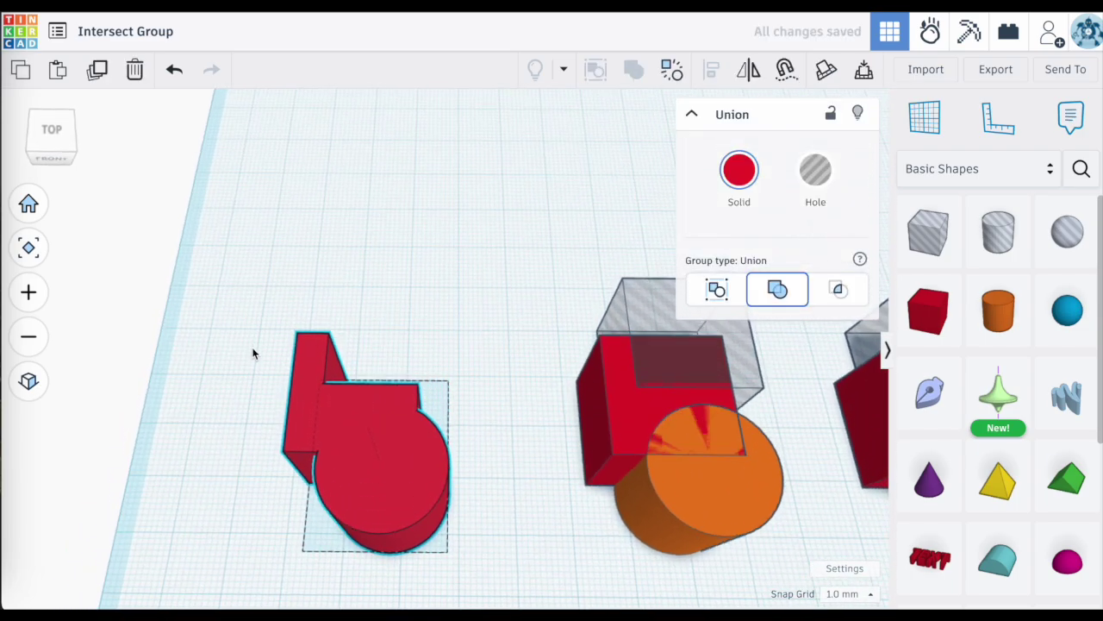
mouse_move(253, 354)
right_mouse_down()
mouse_move(250, 369)
mouse_move(252, 306)
mouse_move(202, 327)
mouse_move(293, 304)
mouse_move(236, 352)
mouse_move(255, 355)
right_mouse_up()
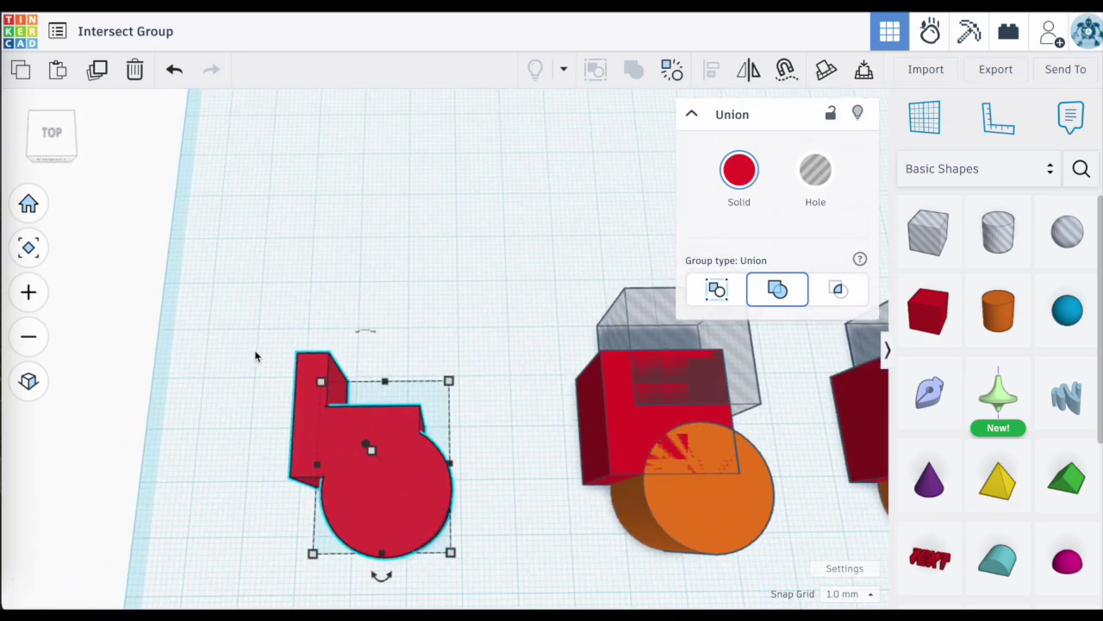
Select the middle box, cylinder and hole and group them as a Bundle.
left_click(701, 504)
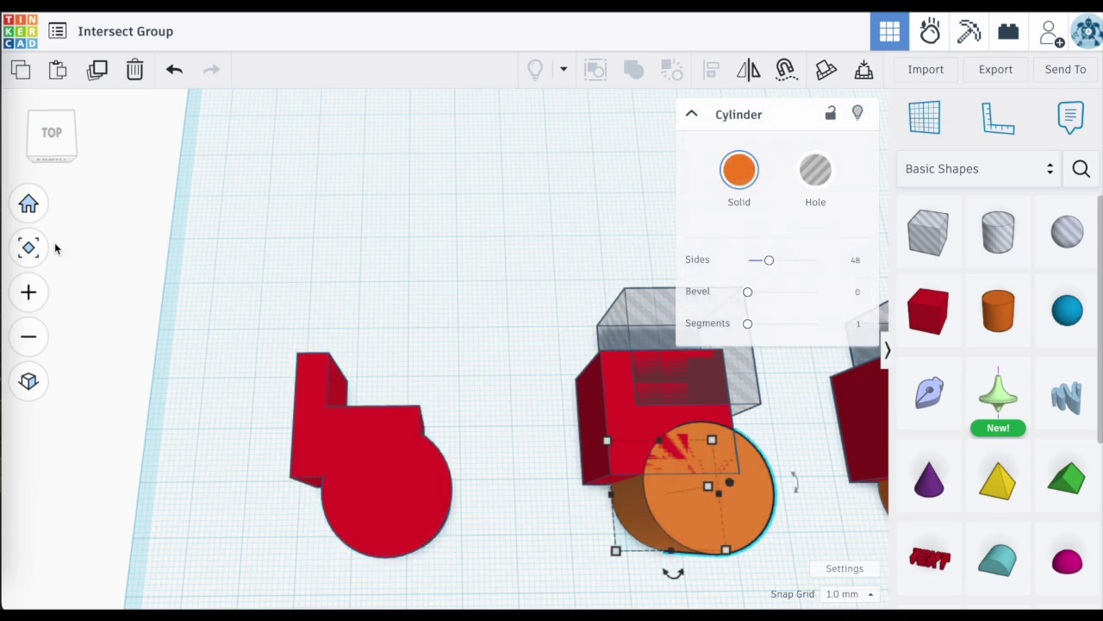
left_click(28, 247)
scroll(445, 279, "down", 5)
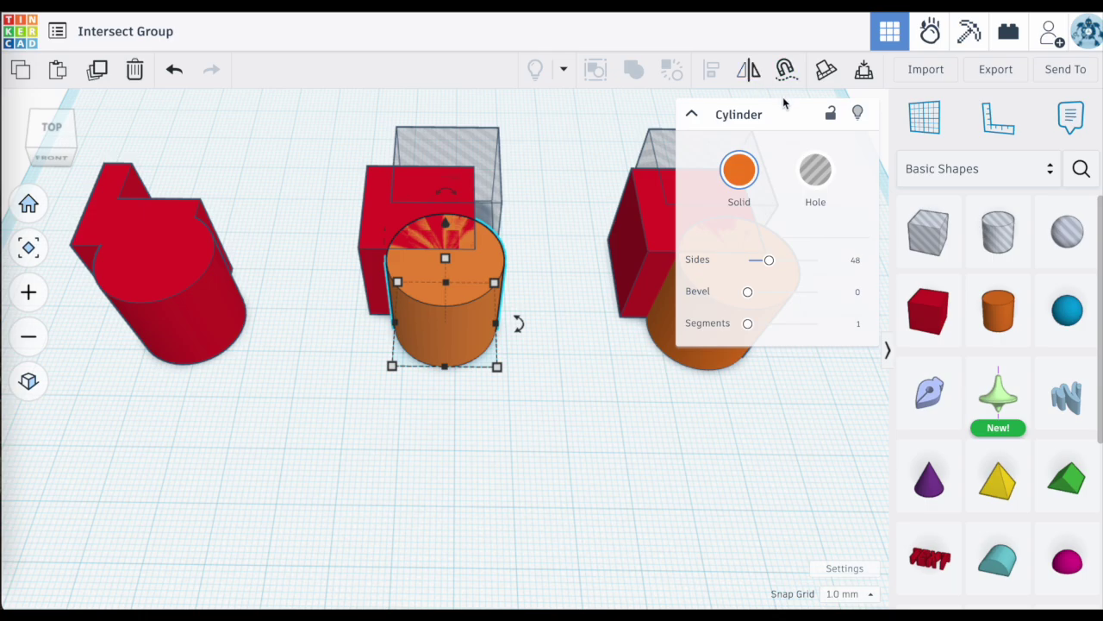
left_click_drag(556, 152, 398, 299)
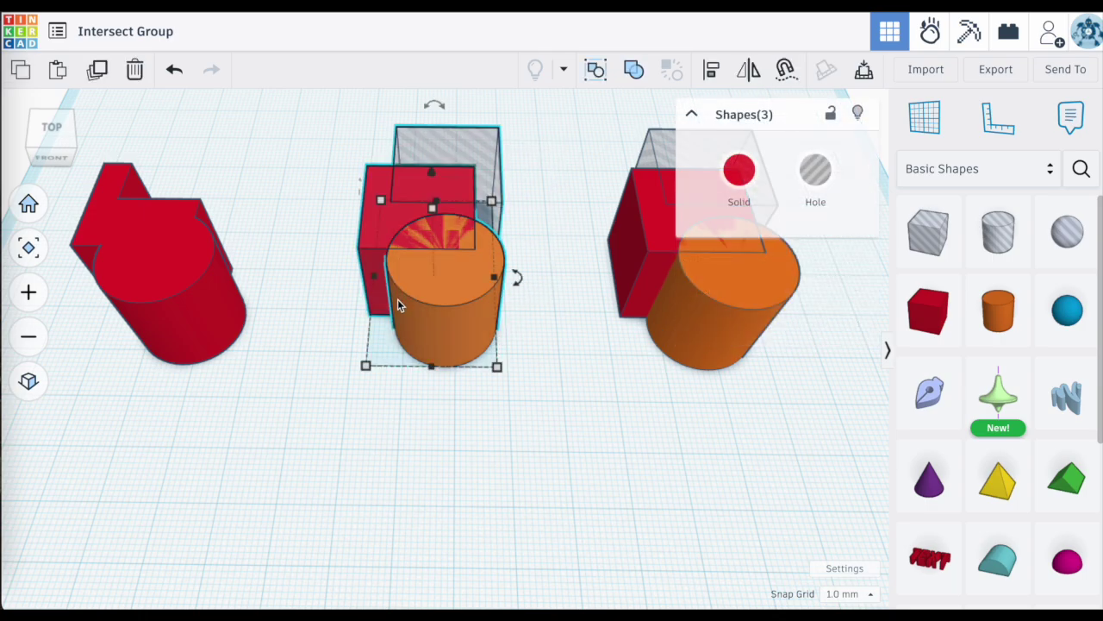
left_click(595, 70)
scroll(529, 216, "up", 2)
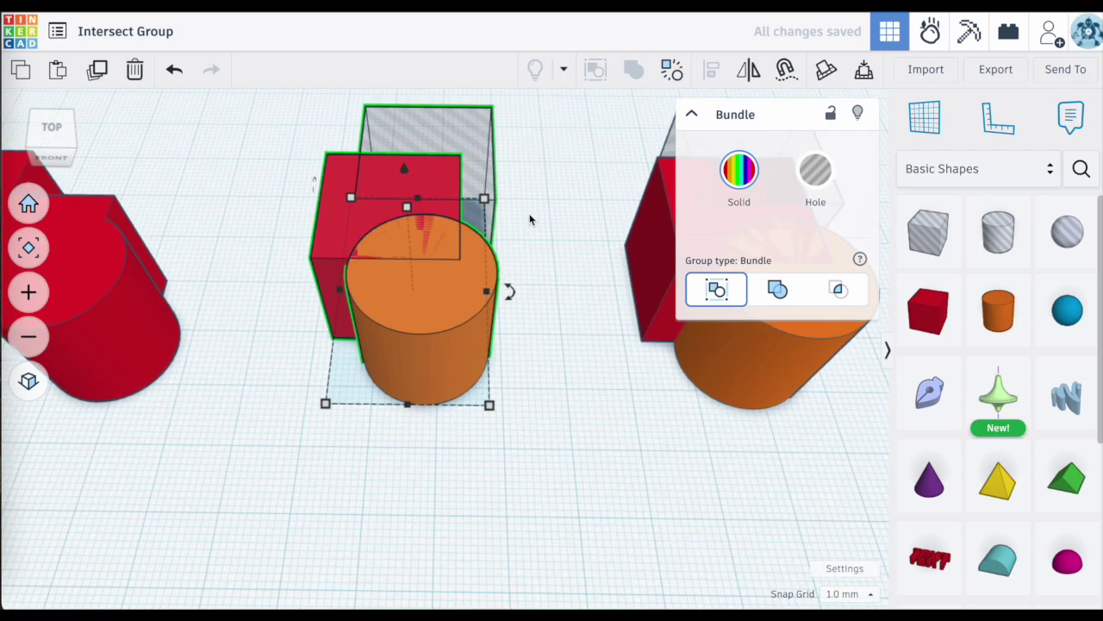
scroll(530, 217, "down", 2)
Shift the middle bundle about 2 mm.
left_click(511, 241)
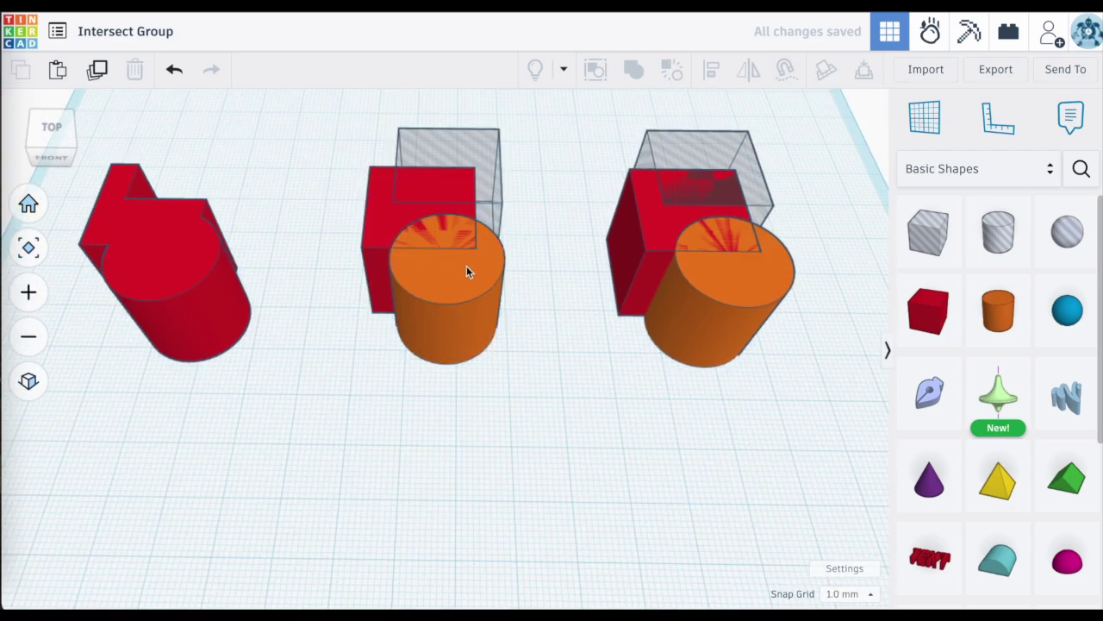
mouse_move(466, 265)
left_mouse_down()
mouse_move(444, 251)
mouse_move(475, 274)
mouse_move(462, 273)
left_mouse_up()
left_click(546, 209)
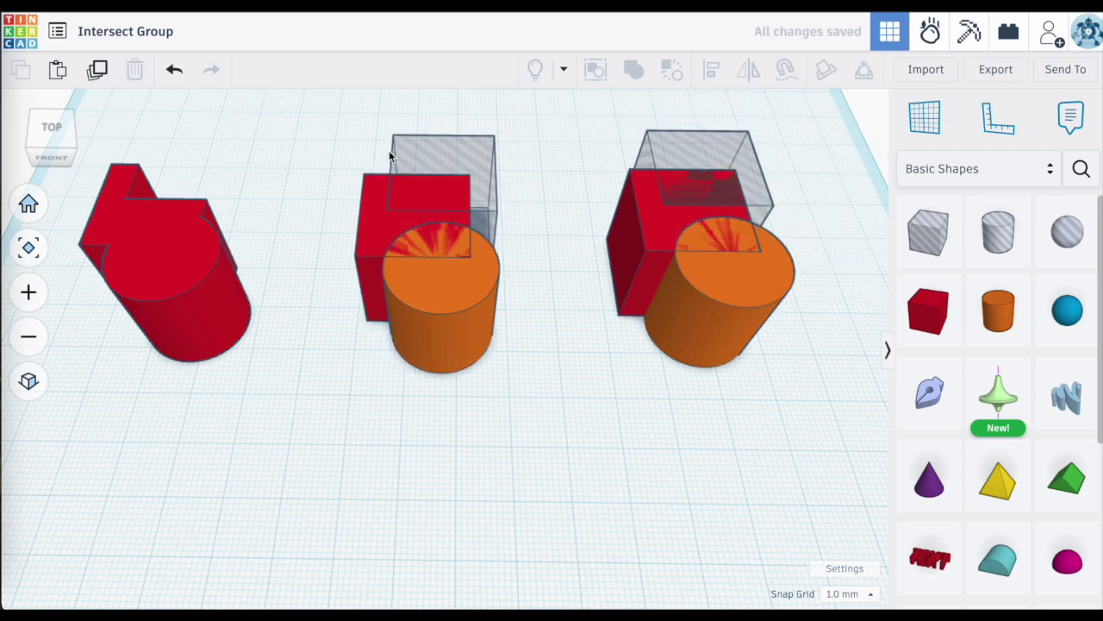
scroll(438, 179, "up", 3)
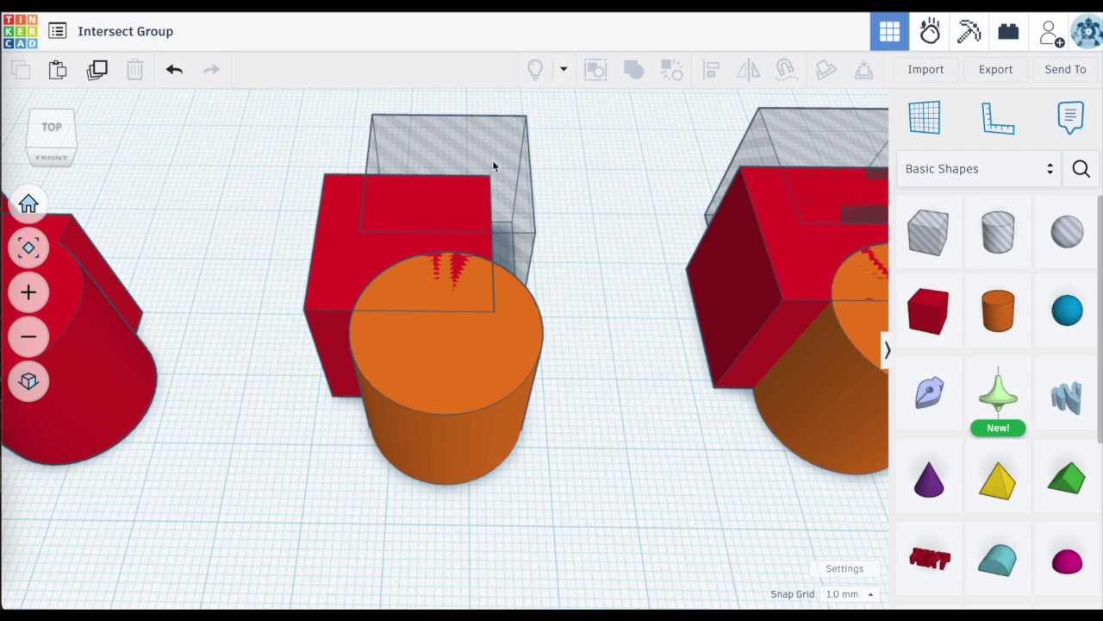
scroll(492, 160, "down", 5)
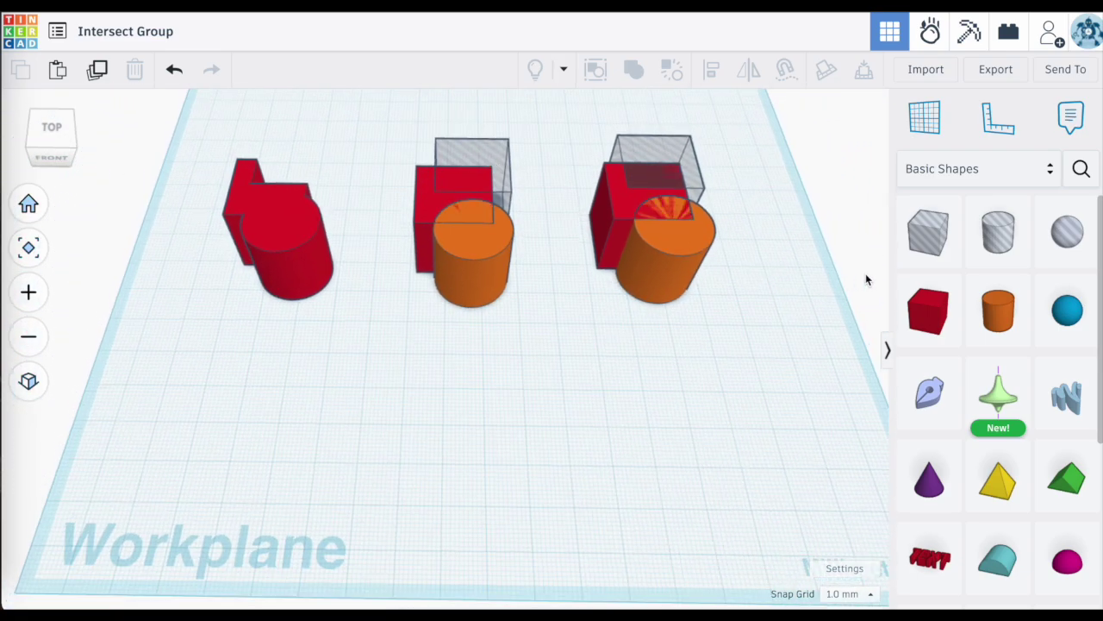
Add a 47×88 red box over the middle bundle and union the two, orbiting to view the notch.
left_click_drag(928, 311, 518, 373)
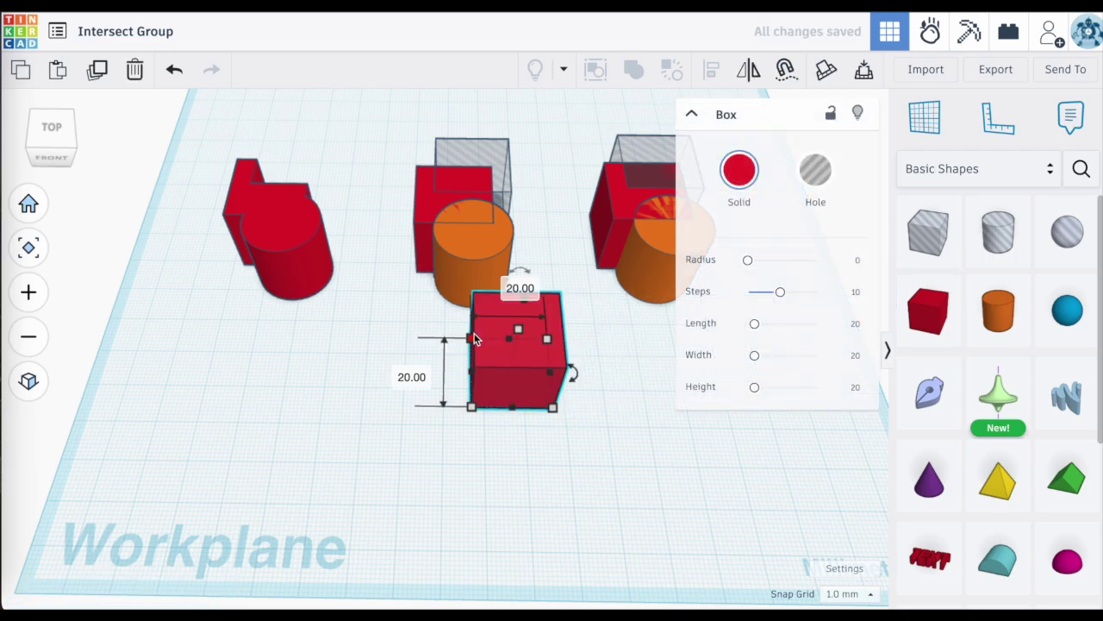
left_click_drag(474, 338, 388, 160)
left_click(575, 157)
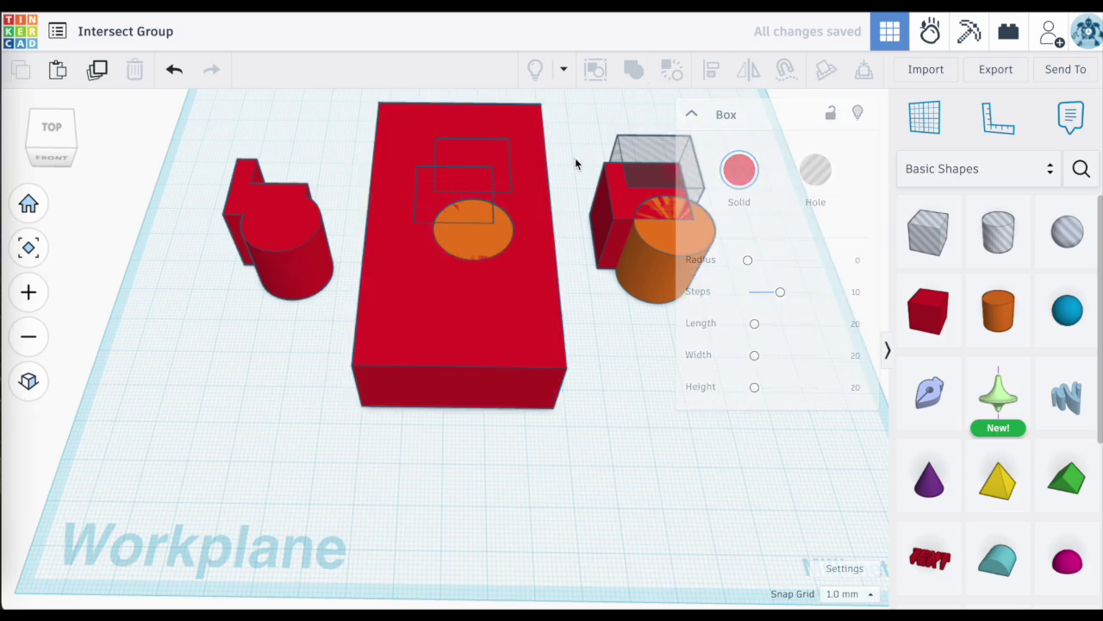
left_click(422, 283)
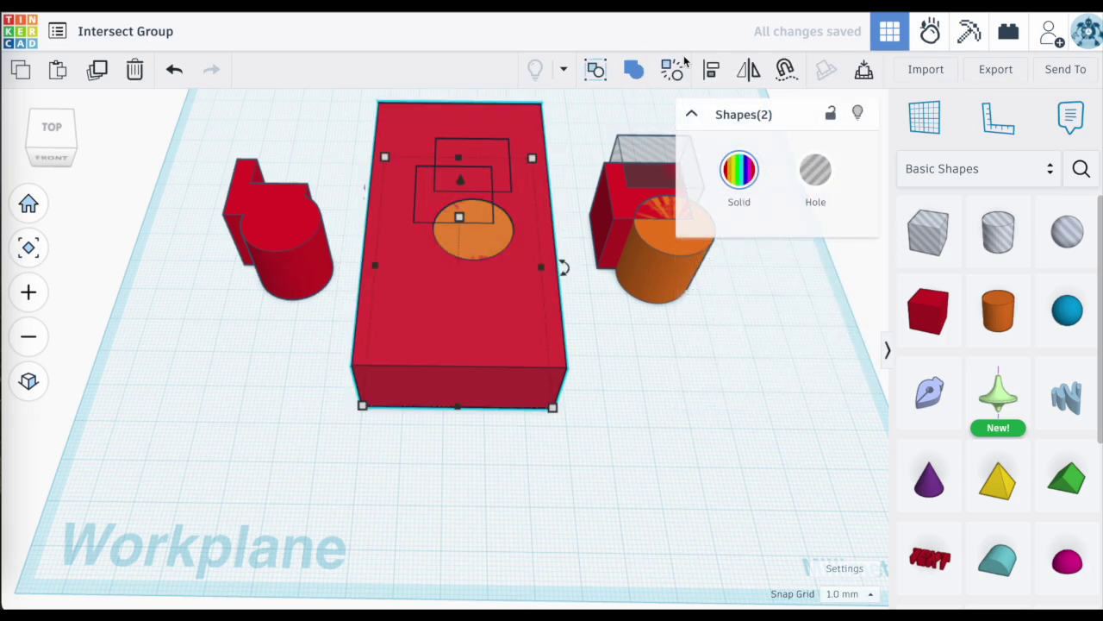
left_click(630, 74)
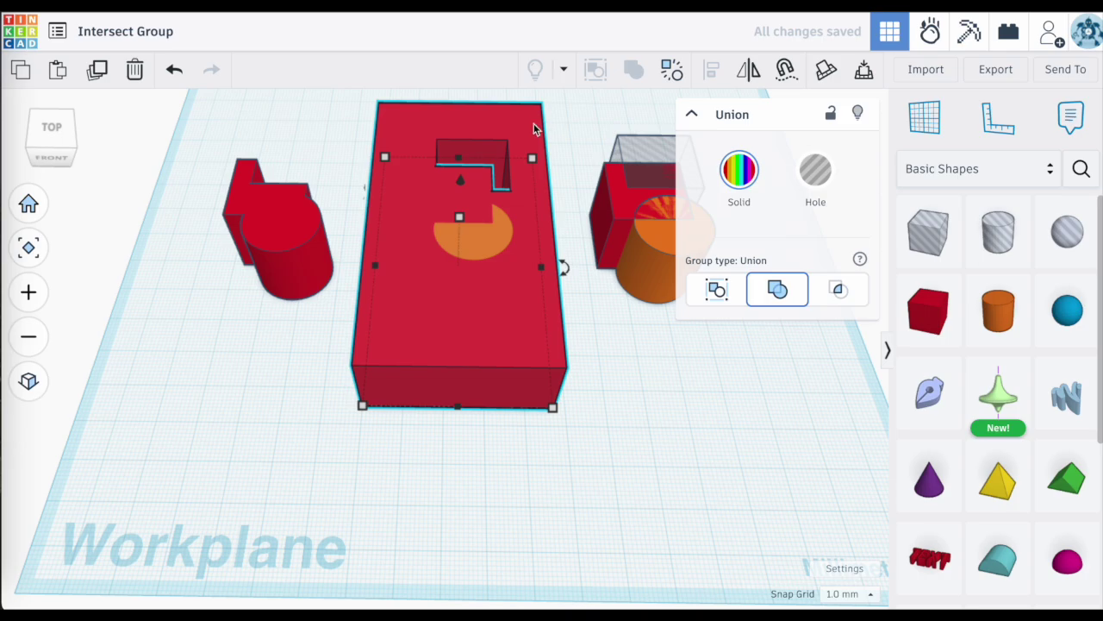
scroll(534, 123, "up", 2)
right_click_drag(534, 123, 524, 187)
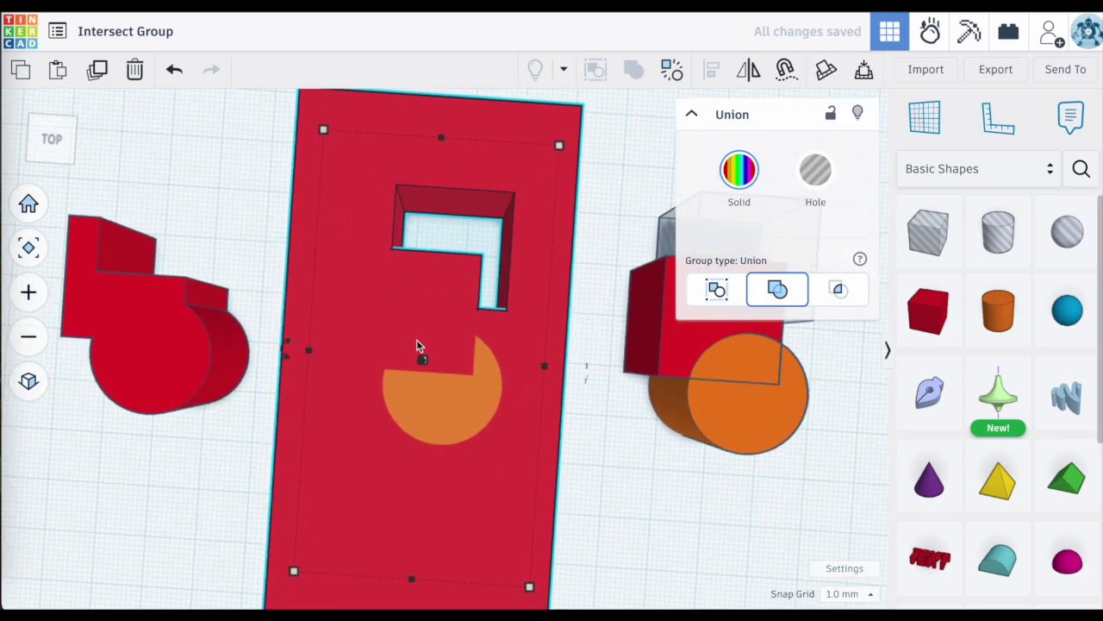
right_click_drag(419, 345, 427, 281)
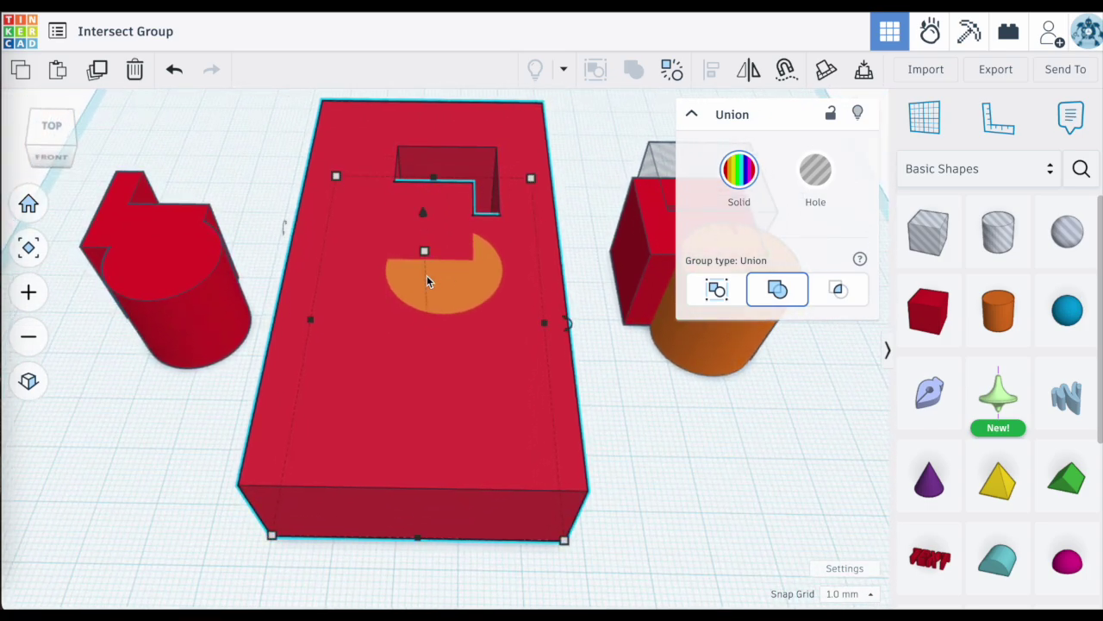
scroll(427, 275, "down", 5)
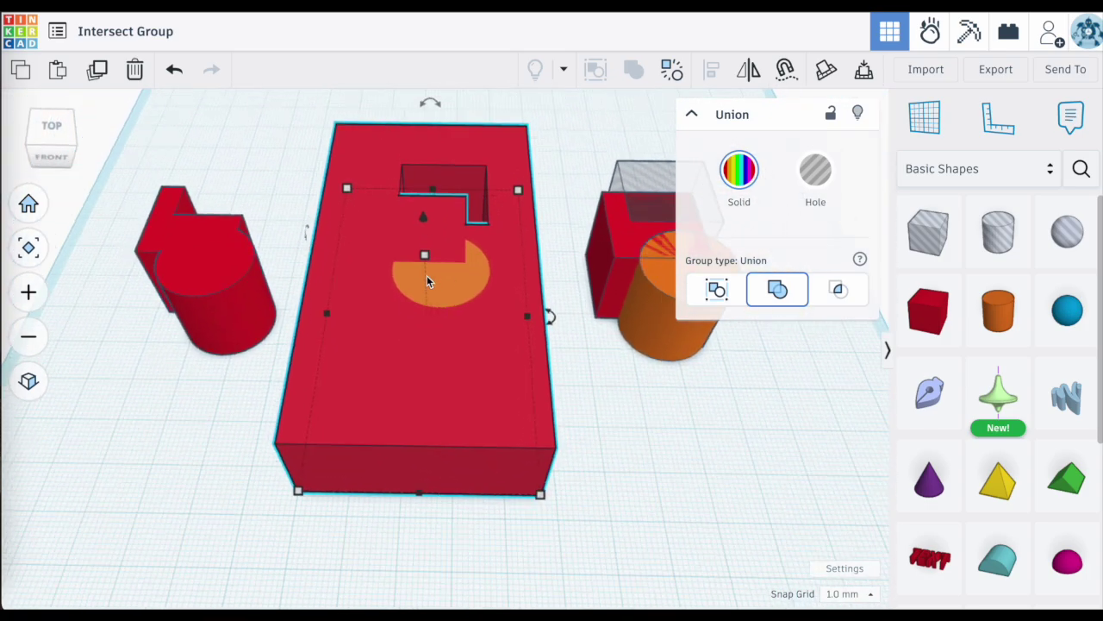
left_click(635, 349)
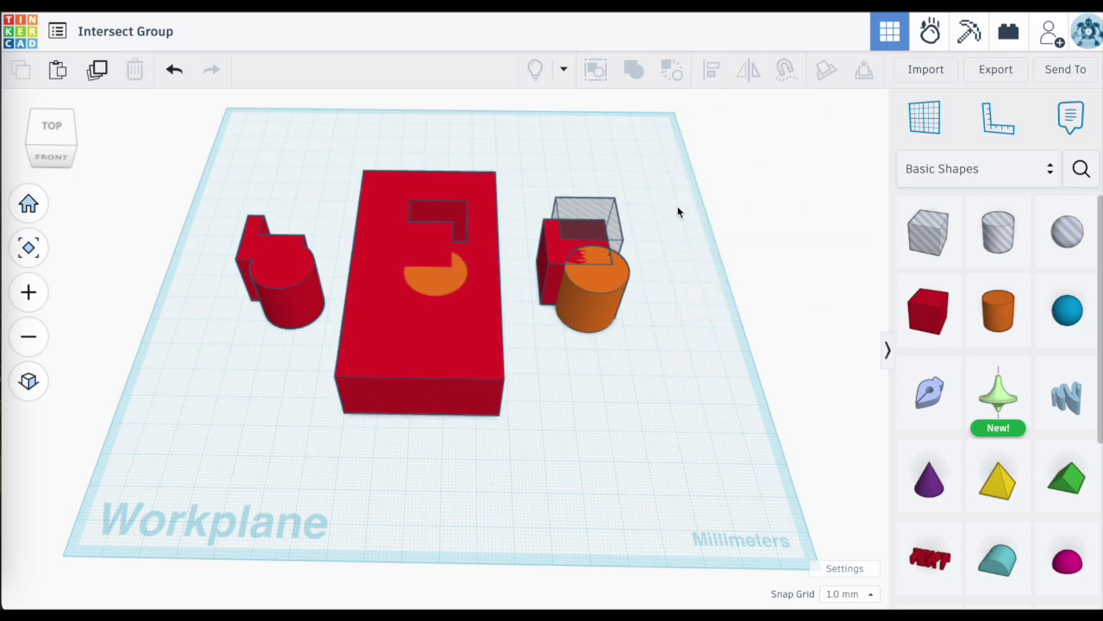
Group the right-hand cube, cylinder and hole box into a single red union.
right_click_drag(661, 192, 627, 199)
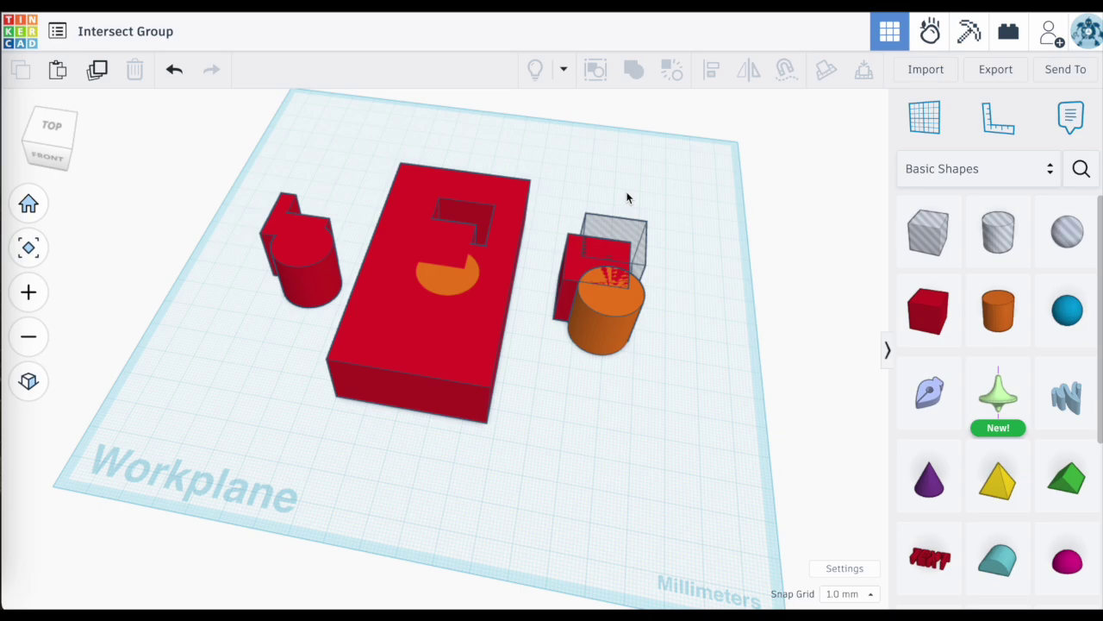
left_click_drag(676, 215, 566, 350)
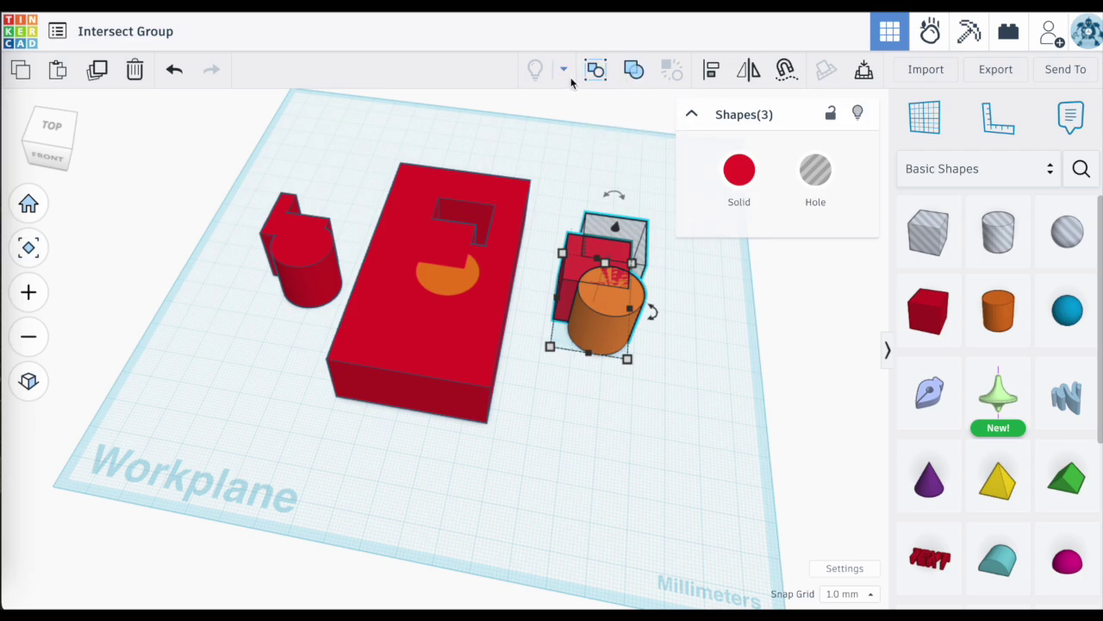
left_click(635, 71)
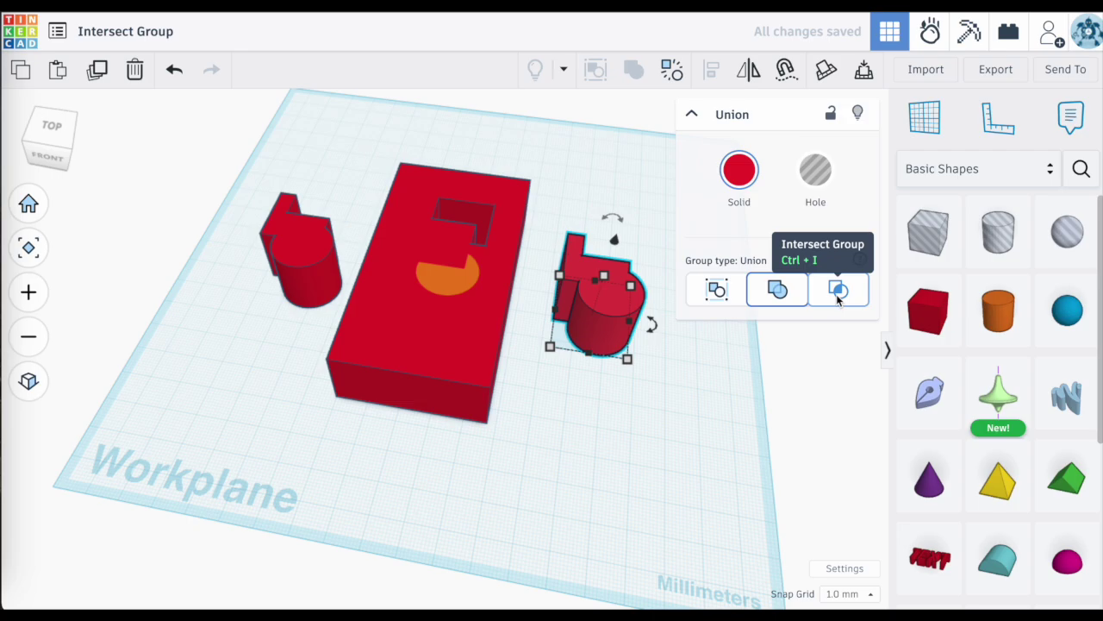
Switch the group to Intersect, then undo and redo to compare the rounded piece.
left_click(839, 291)
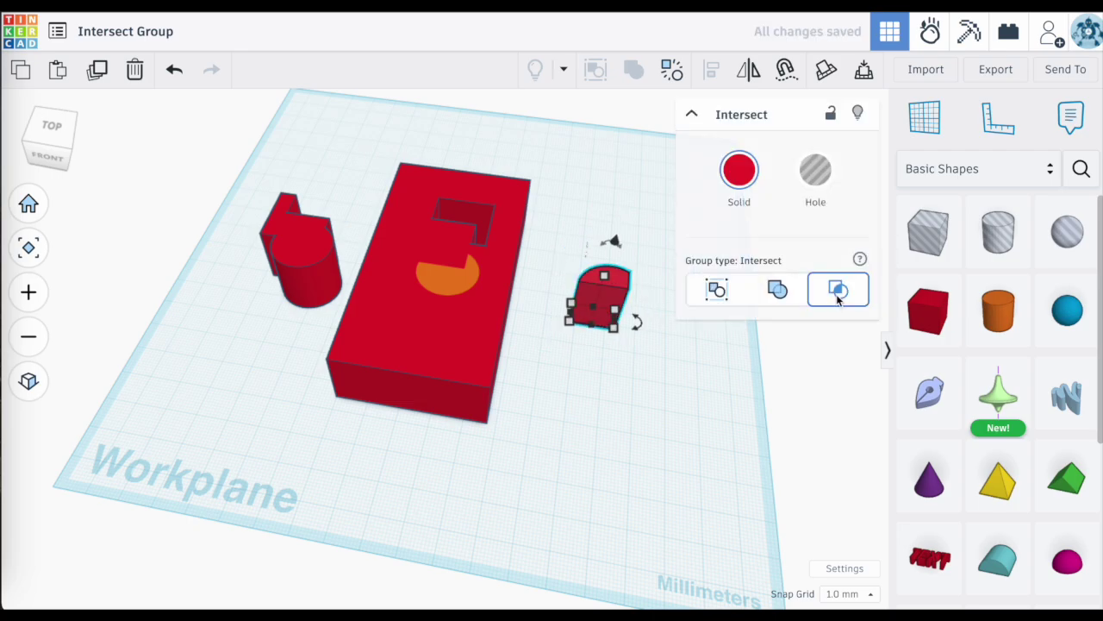
left_click(646, 266)
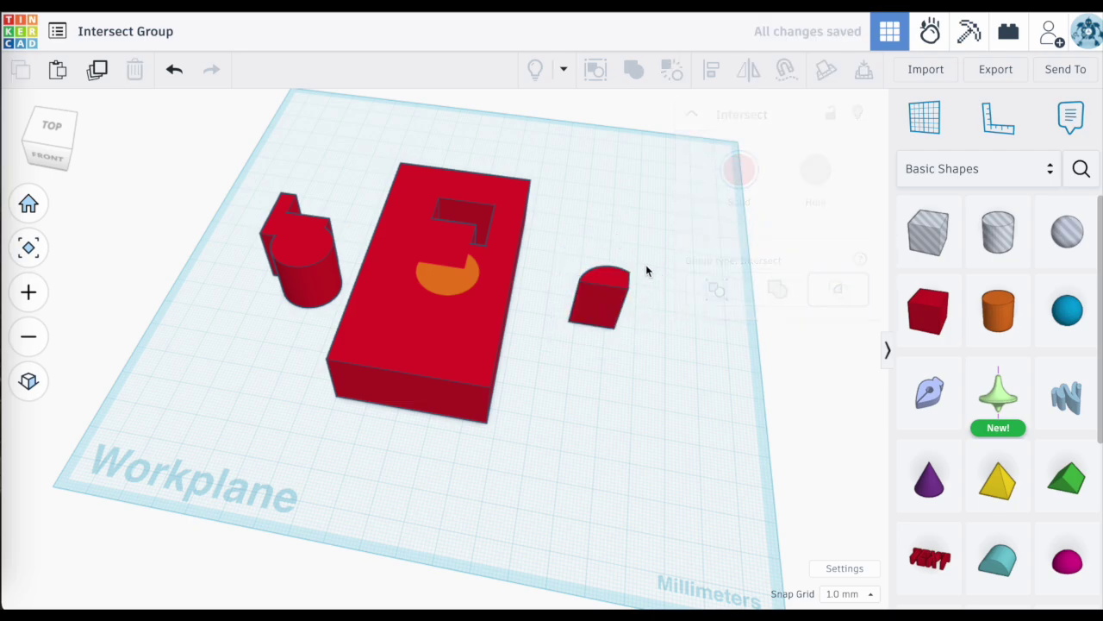
right_click_drag(646, 264, 660, 315)
scroll(650, 256, "up", 5)
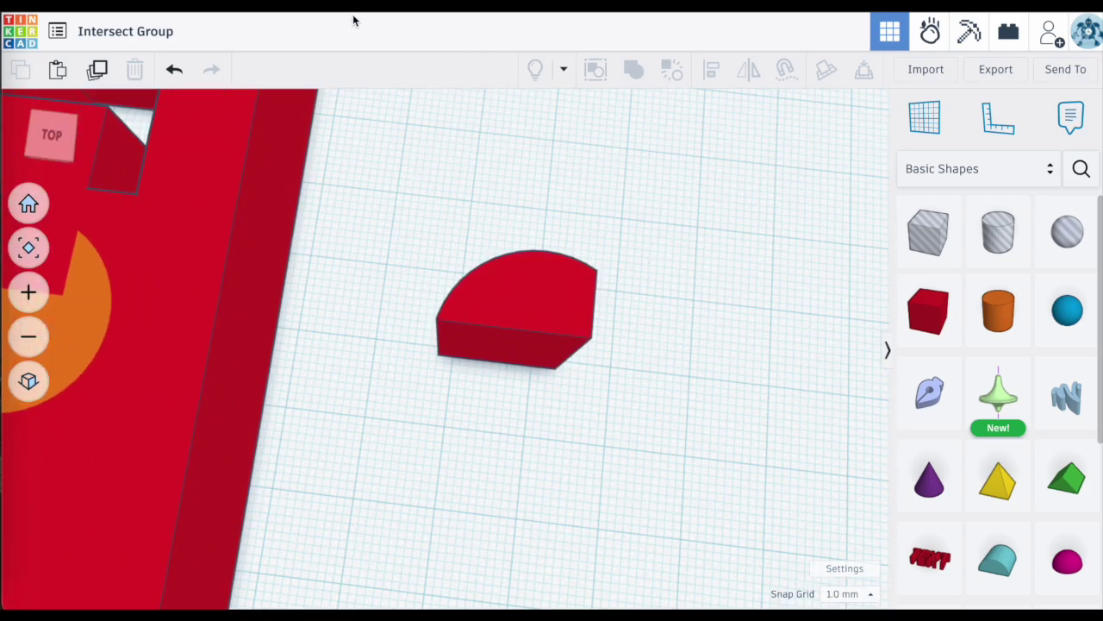
left_click(171, 73)
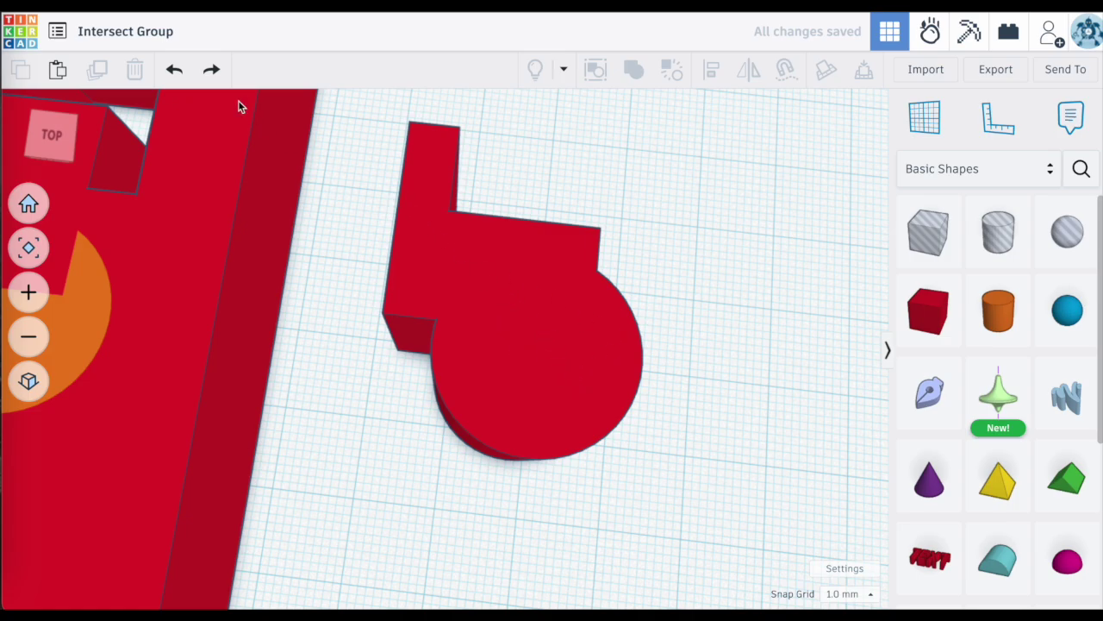
left_click(211, 69)
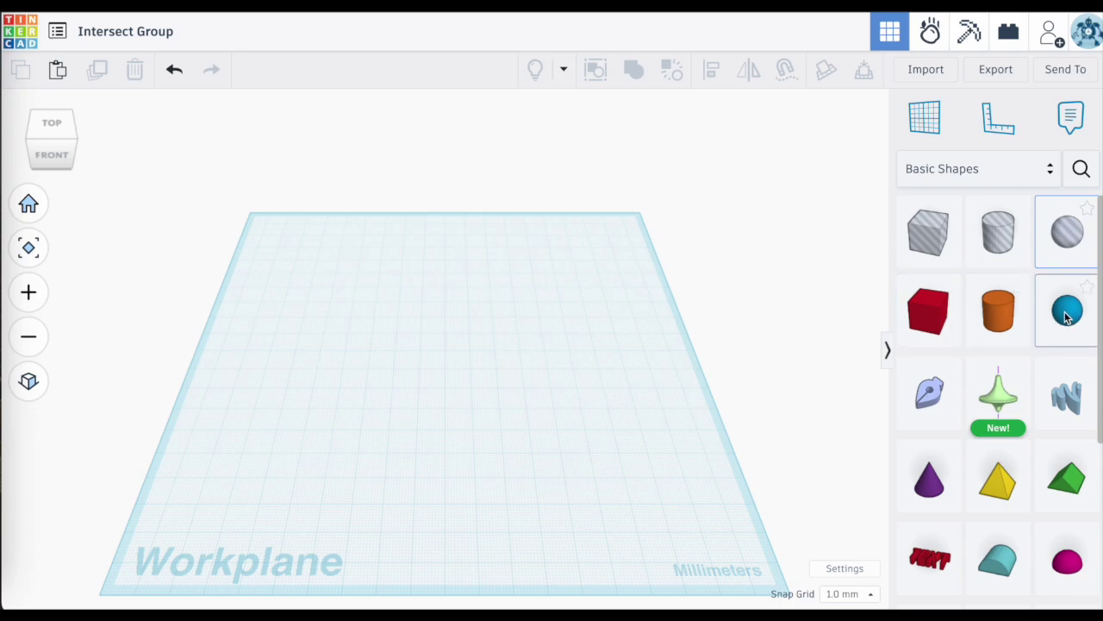
Add a sphere and a box, enlarging the sphere from 20 to 24 mm.
left_click_drag(1066, 317, 453, 358)
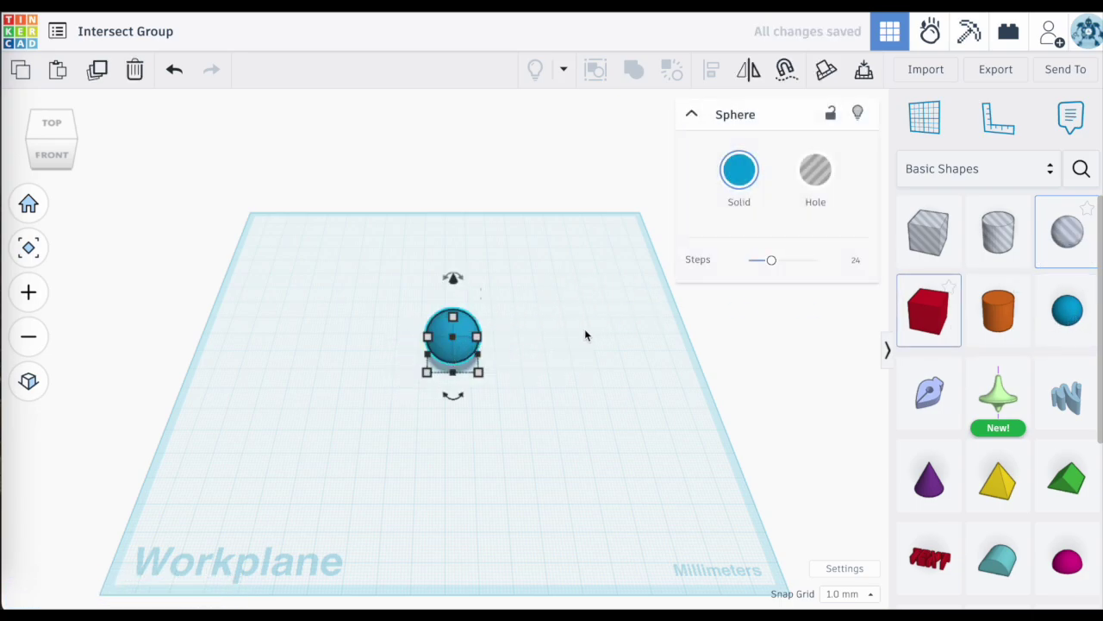
left_click_drag(934, 340, 448, 419)
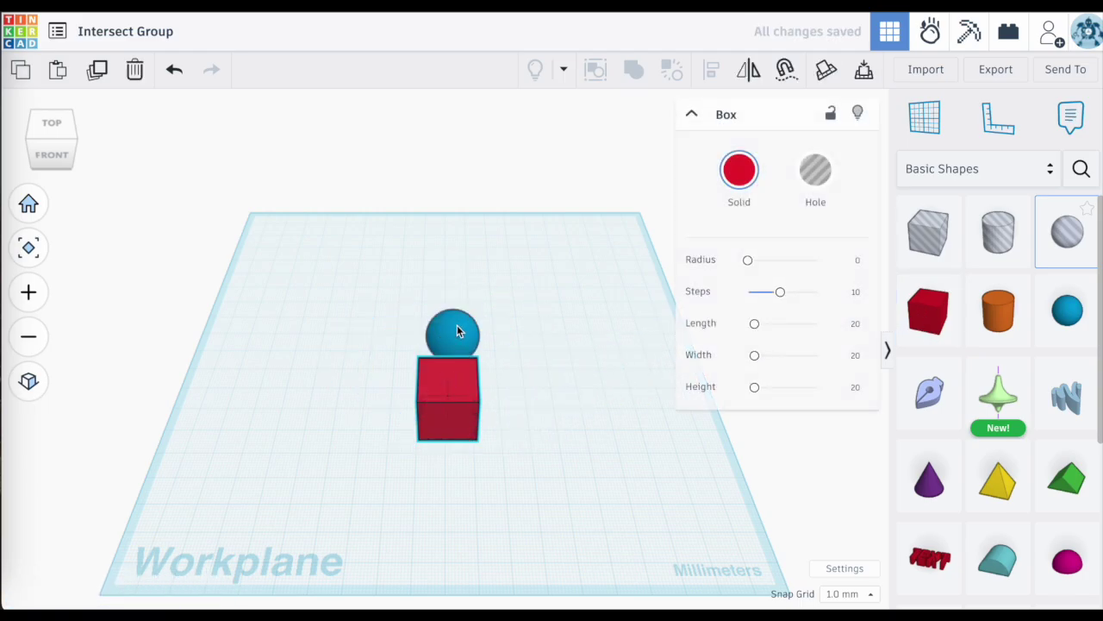
left_click(461, 325)
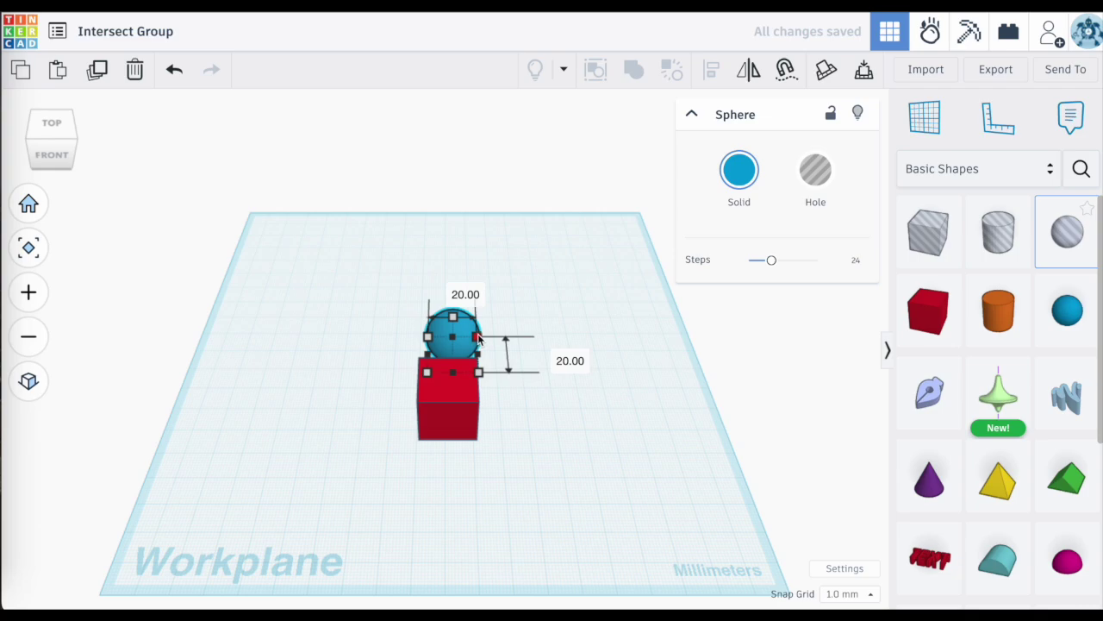
left_click_drag(477, 338, 486, 333)
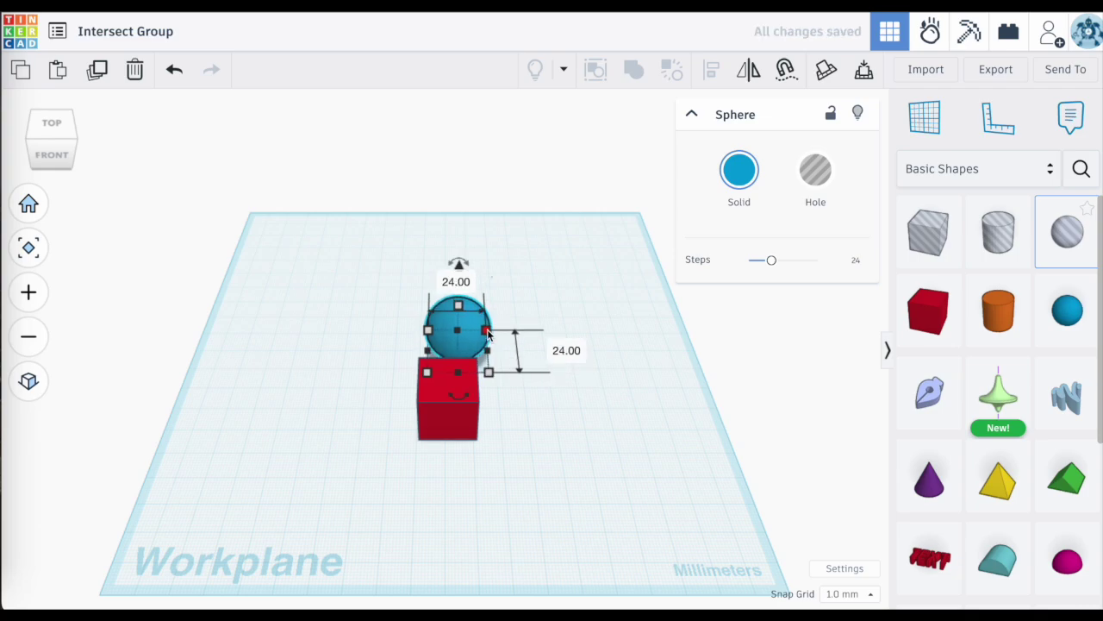
left_click(536, 263)
Align the sphere and box so they are centred on each other.
left_click_drag(535, 263, 399, 421)
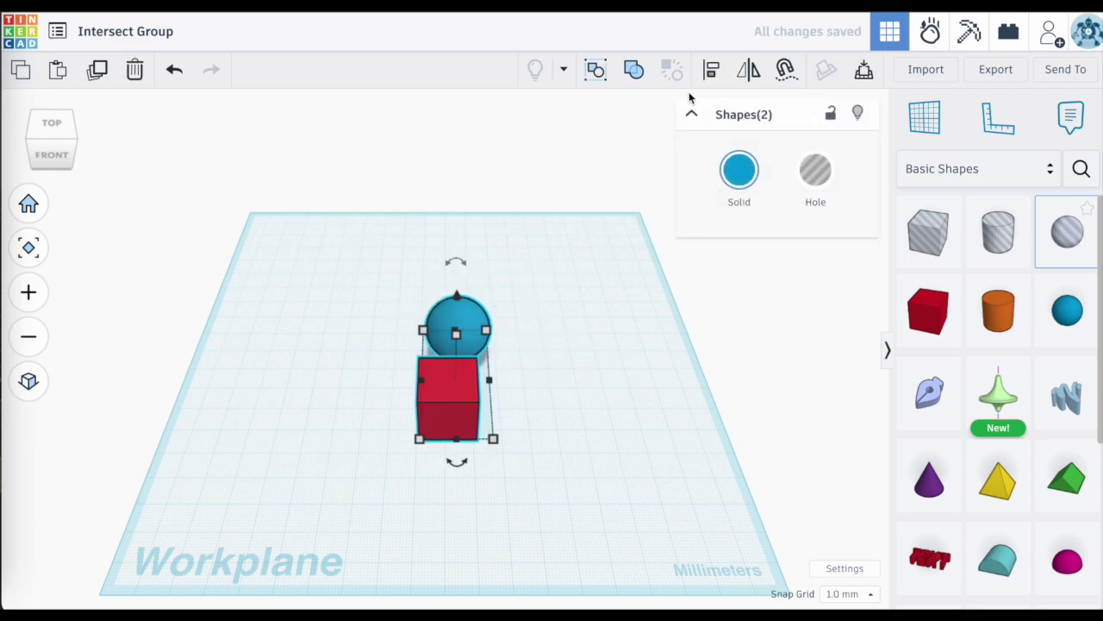
left_click(711, 69)
left_click(402, 382)
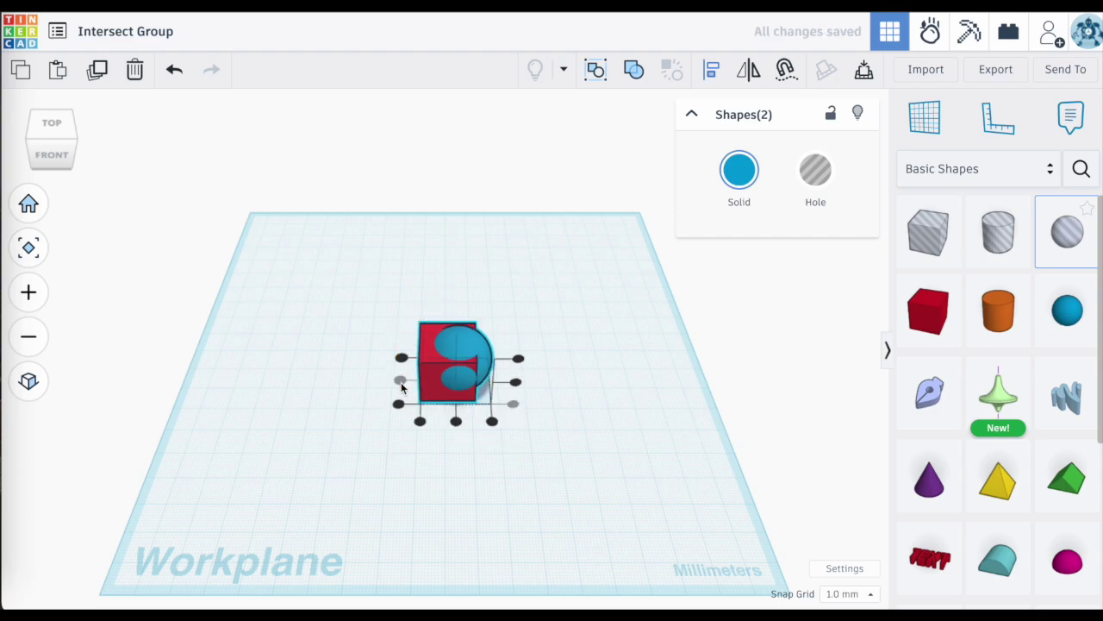
left_click(457, 423)
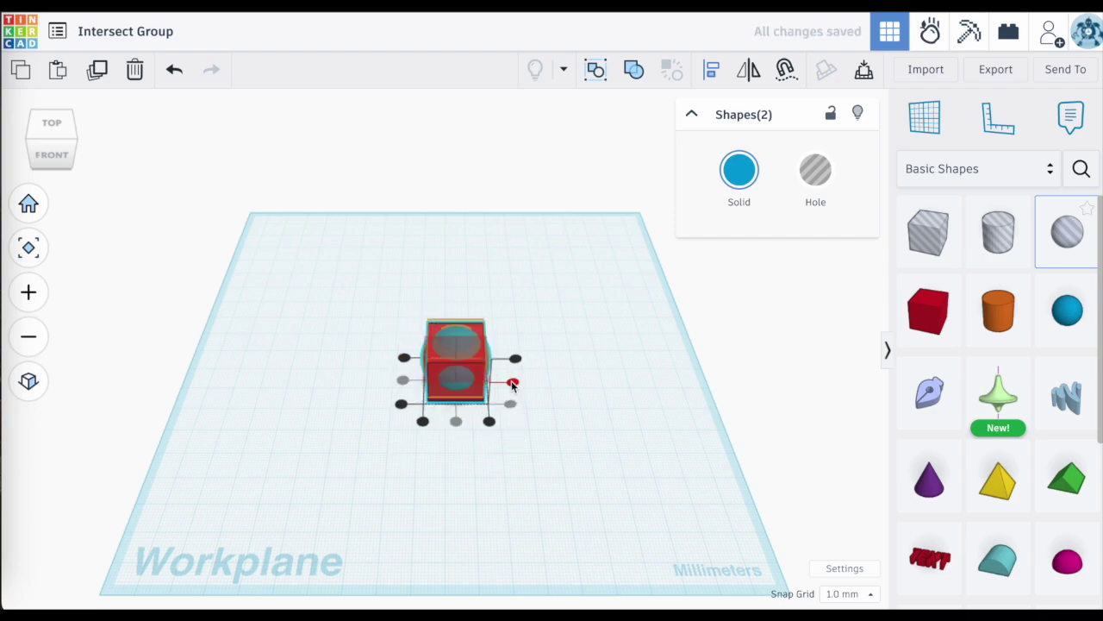
left_click(512, 382)
left_click(574, 377)
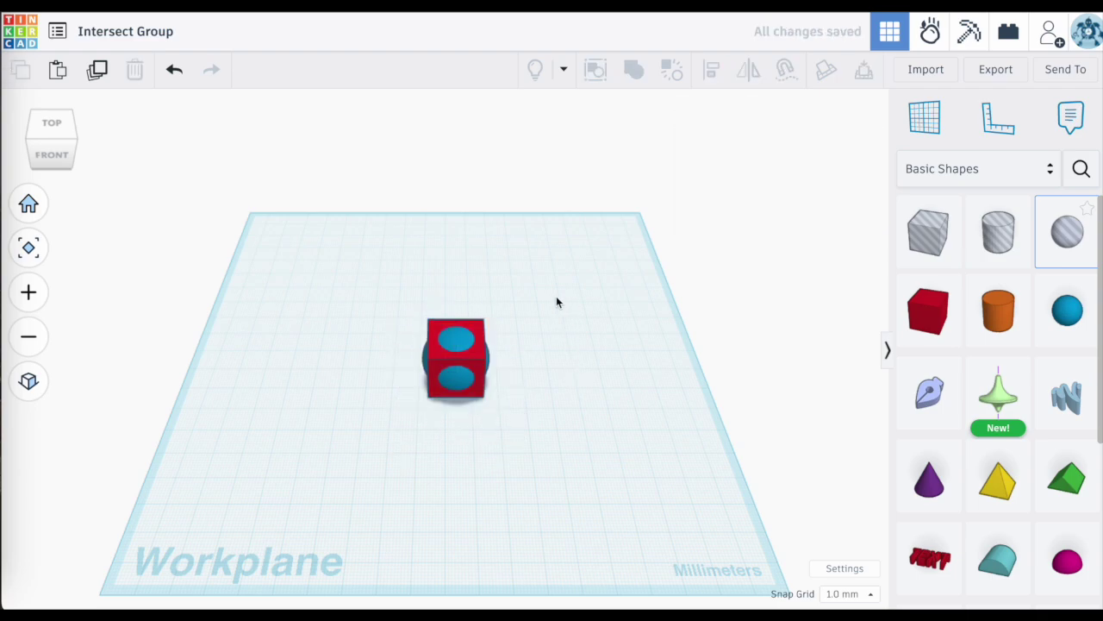
Group the sphere and box as an Intersect to form a rounded cube.
left_click_drag(556, 302, 365, 434)
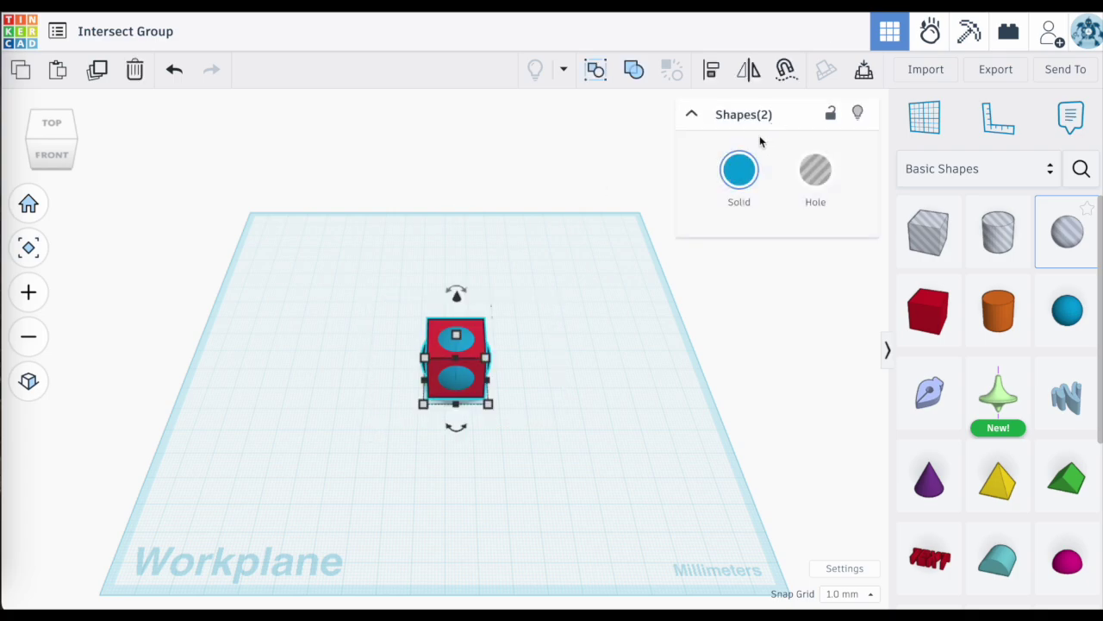
left_click(633, 70)
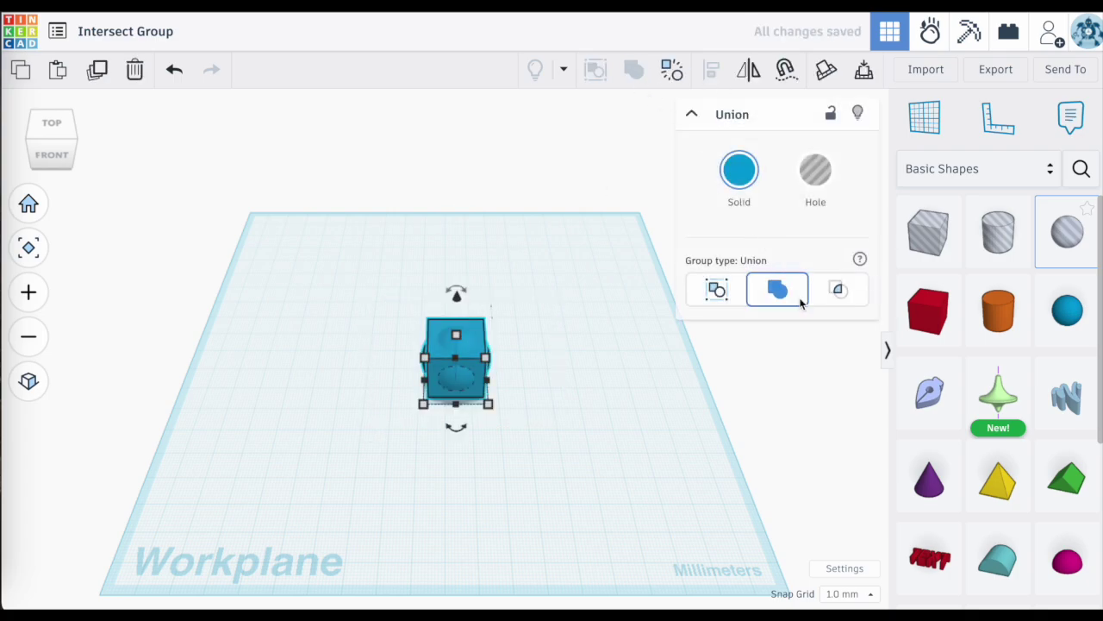
left_click(841, 292)
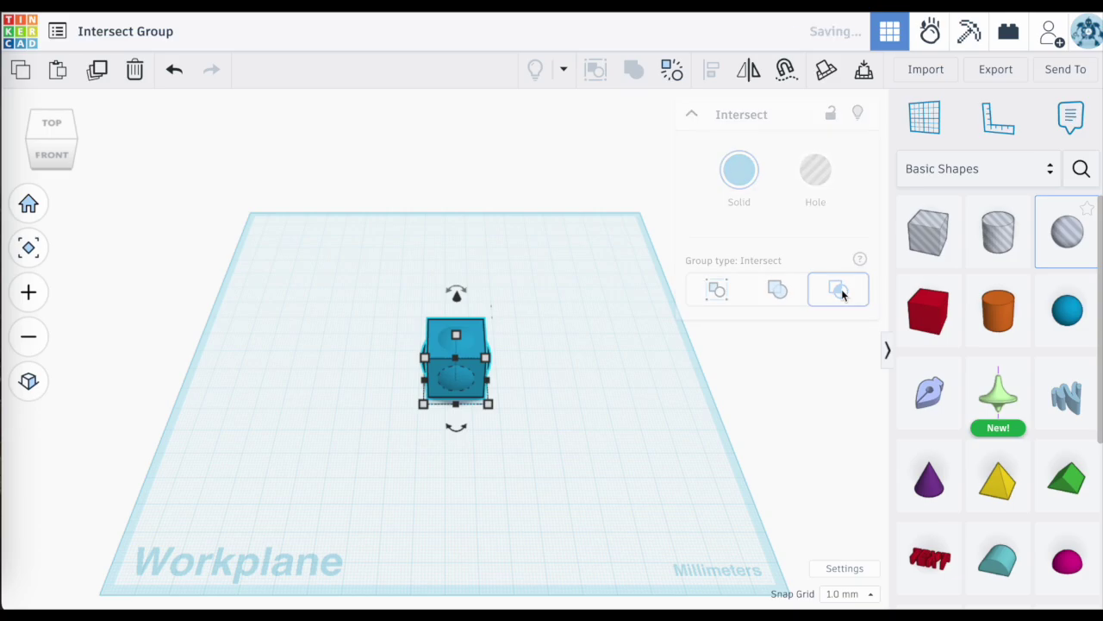
left_click(583, 363)
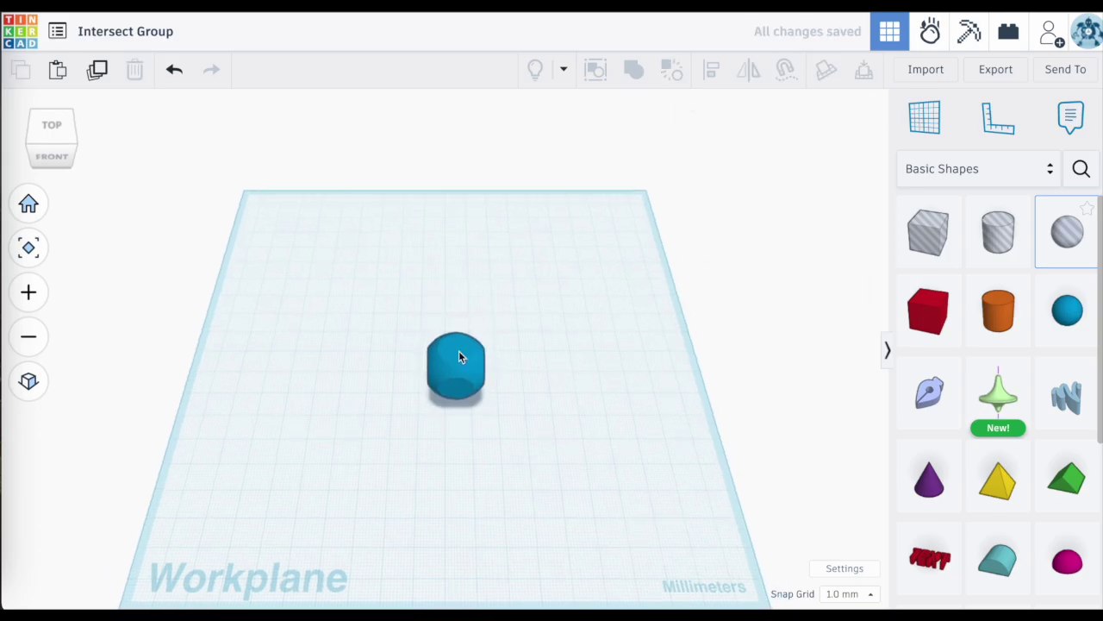
scroll(459, 357, "up", 5)
mouse_move(459, 357)
right_mouse_down()
mouse_move(527, 290)
mouse_move(612, 278)
mouse_move(443, 334)
mouse_move(374, 345)
mouse_move(326, 336)
mouse_move(456, 352)
mouse_move(579, 325)
mouse_move(643, 276)
mouse_move(546, 246)
mouse_move(436, 290)
mouse_move(385, 350)
mouse_move(451, 385)
mouse_move(547, 337)
mouse_move(431, 364)
mouse_move(276, 342)
mouse_move(409, 342)
mouse_move(508, 331)
mouse_move(534, 315)
mouse_move(506, 342)
mouse_move(436, 369)
mouse_move(437, 310)
mouse_move(440, 356)
right_mouse_up()
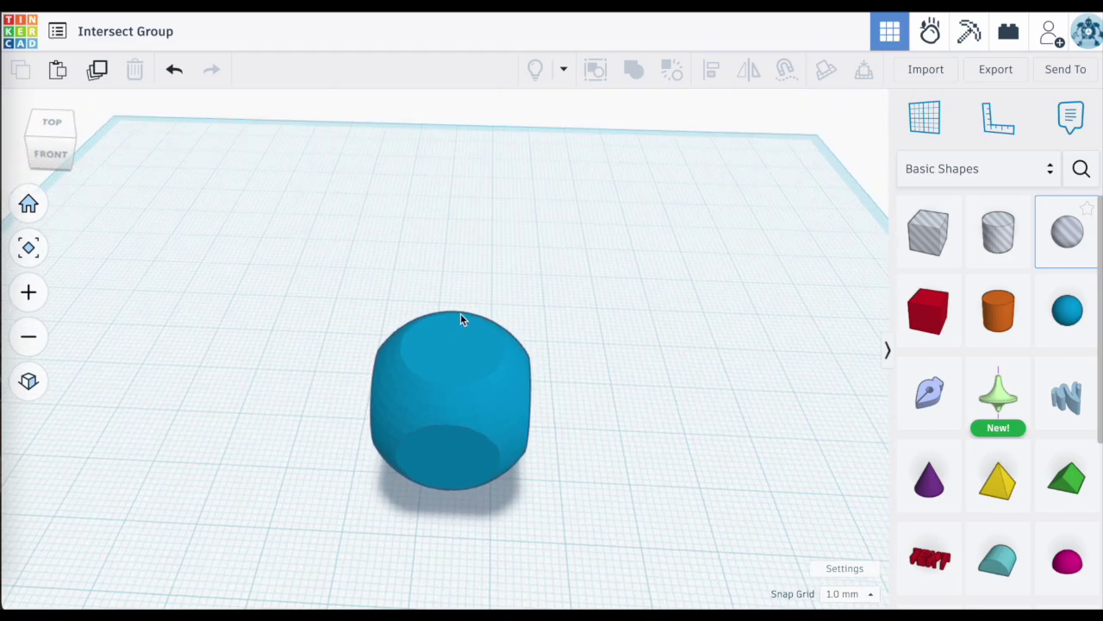
right_click_drag(460, 319, 462, 316)
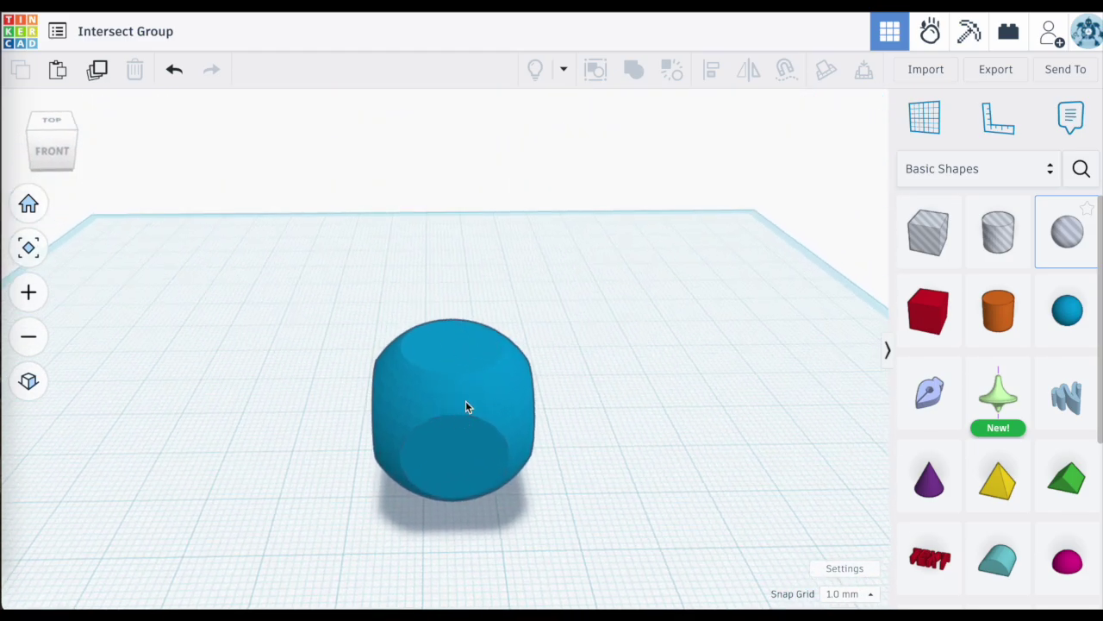
scroll(466, 407, "down", 3)
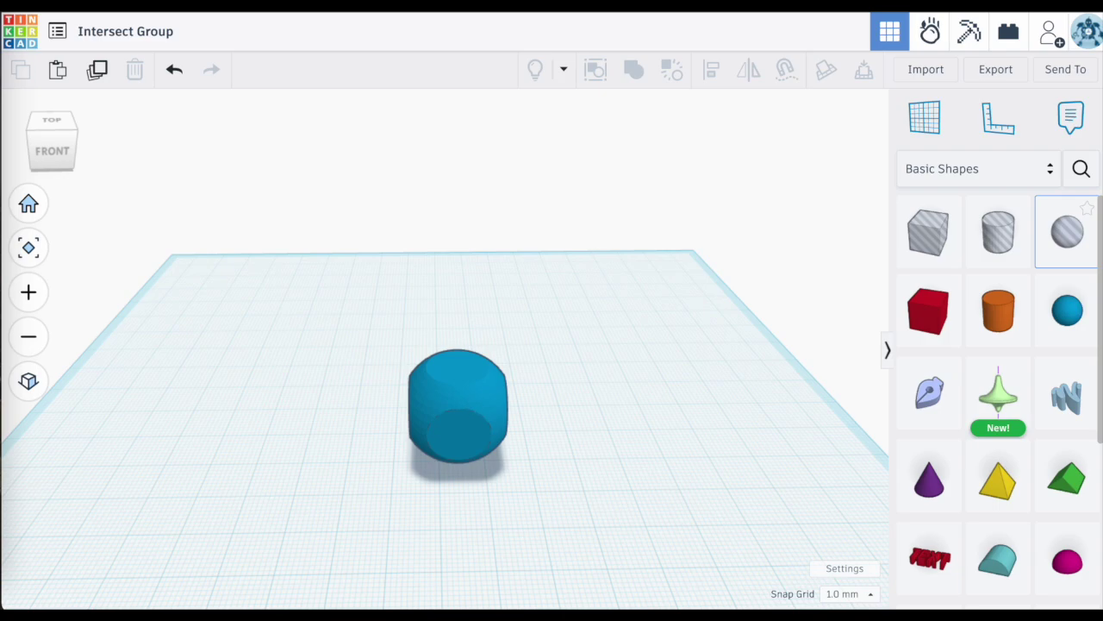
Undo and redo to compare, then undo back to the separate box and sphere.
left_click(163, 73)
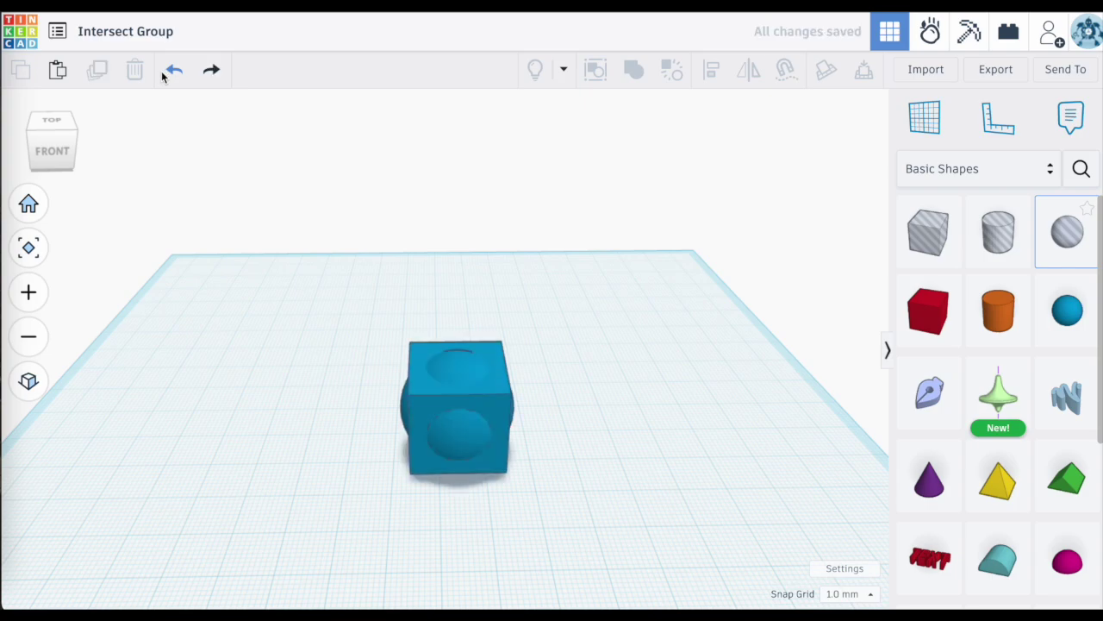
left_click(214, 73)
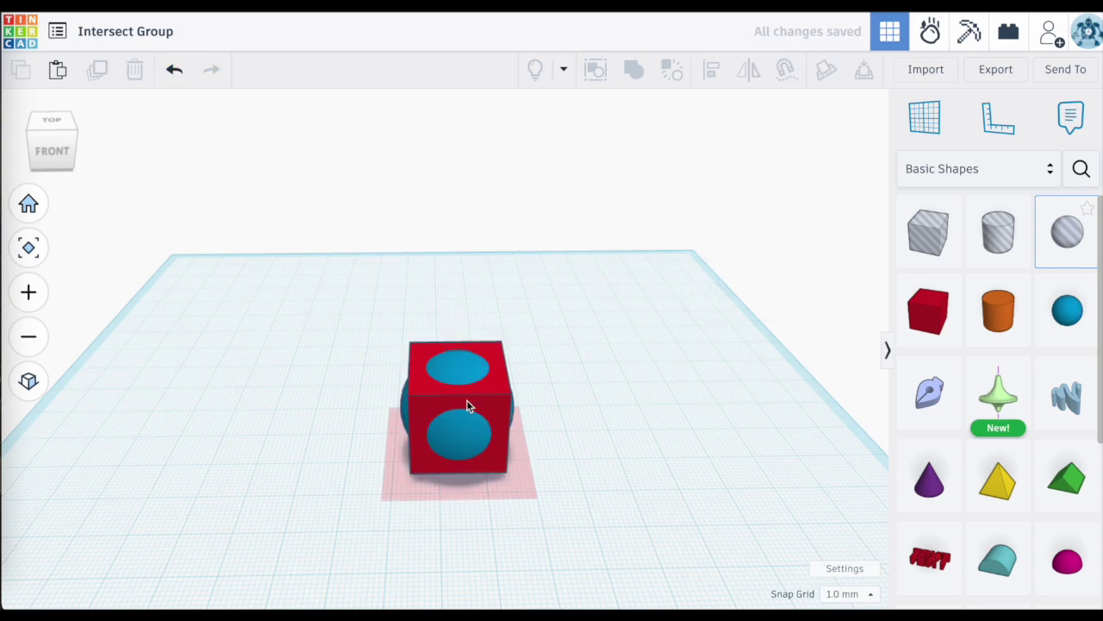
left_click(170, 71)
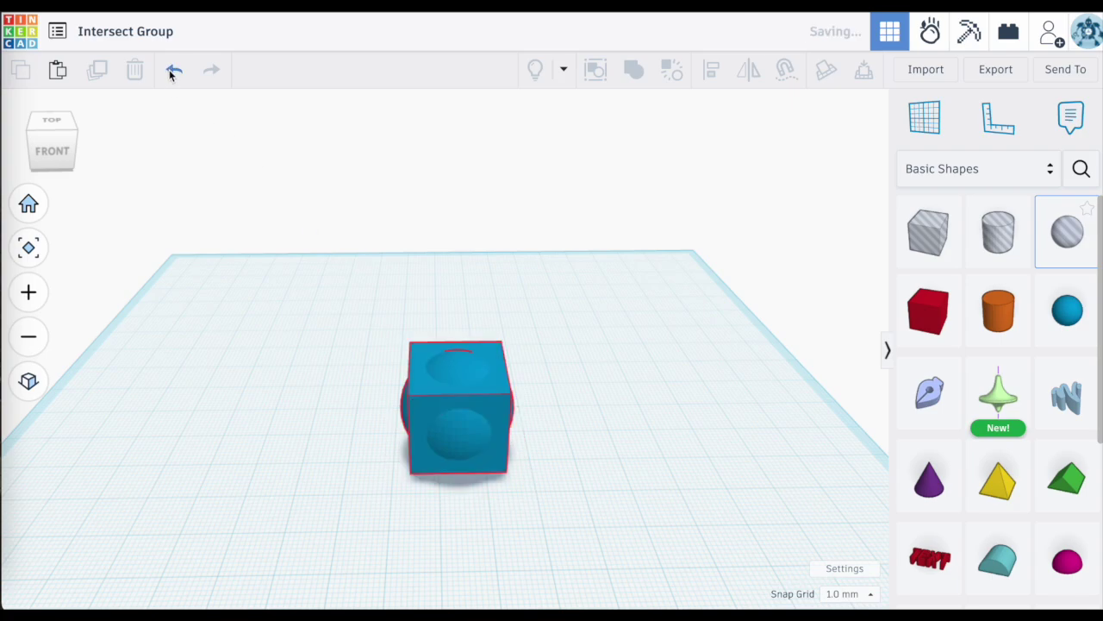
left_click(170, 72)
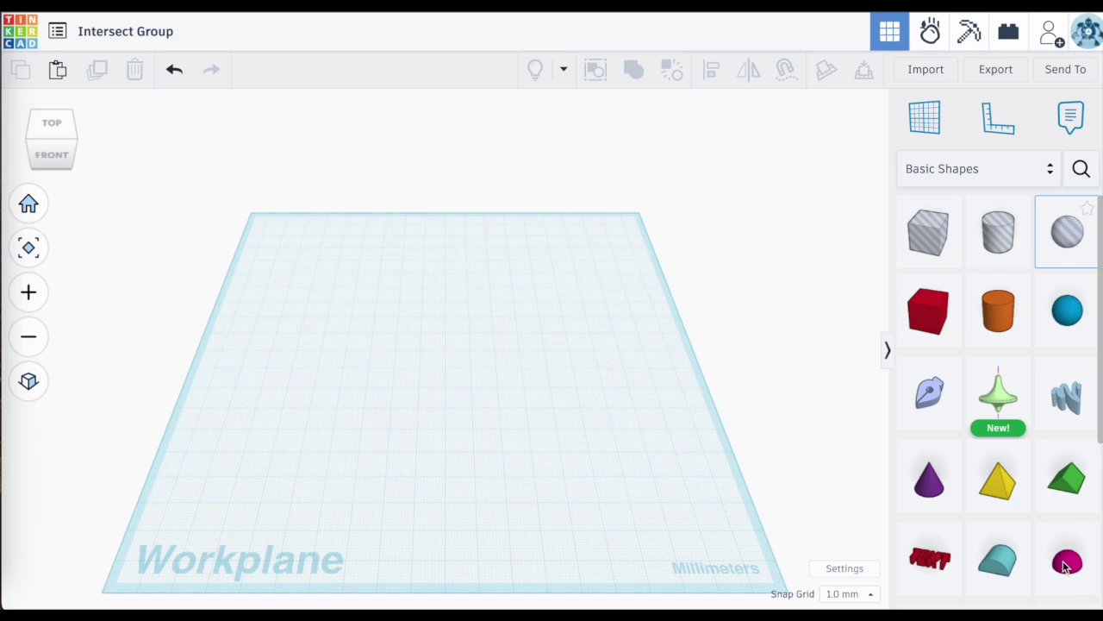
Add an enlarged magenta half sphere and a TEXT shape, then select both.
left_click_drag(1066, 562, 645, 518)
left_click_drag(552, 415, 472, 399)
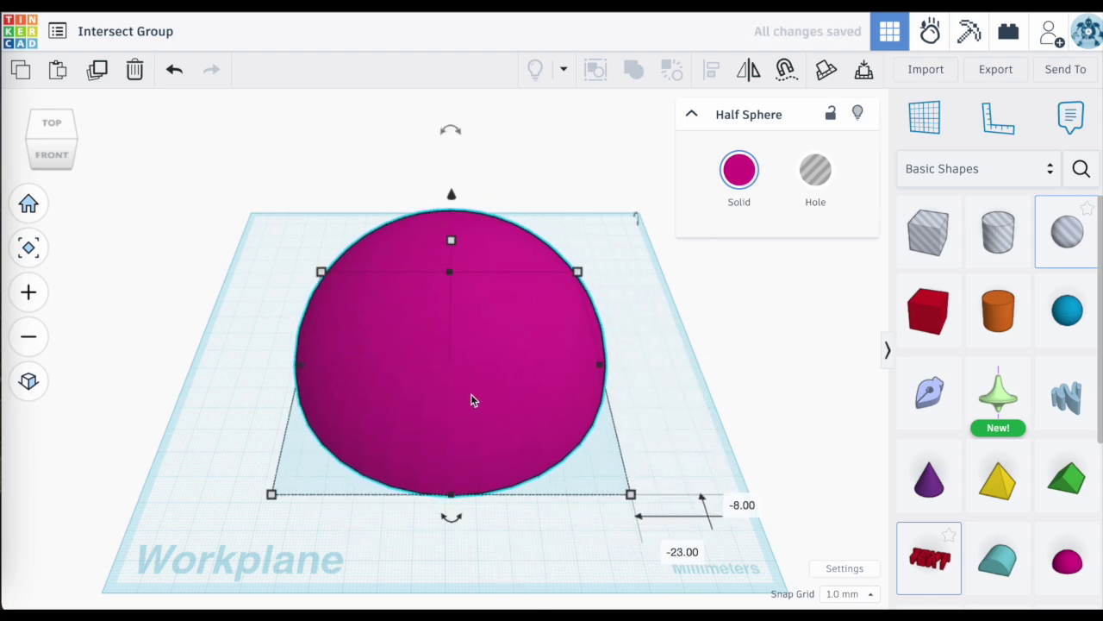
left_click(734, 446)
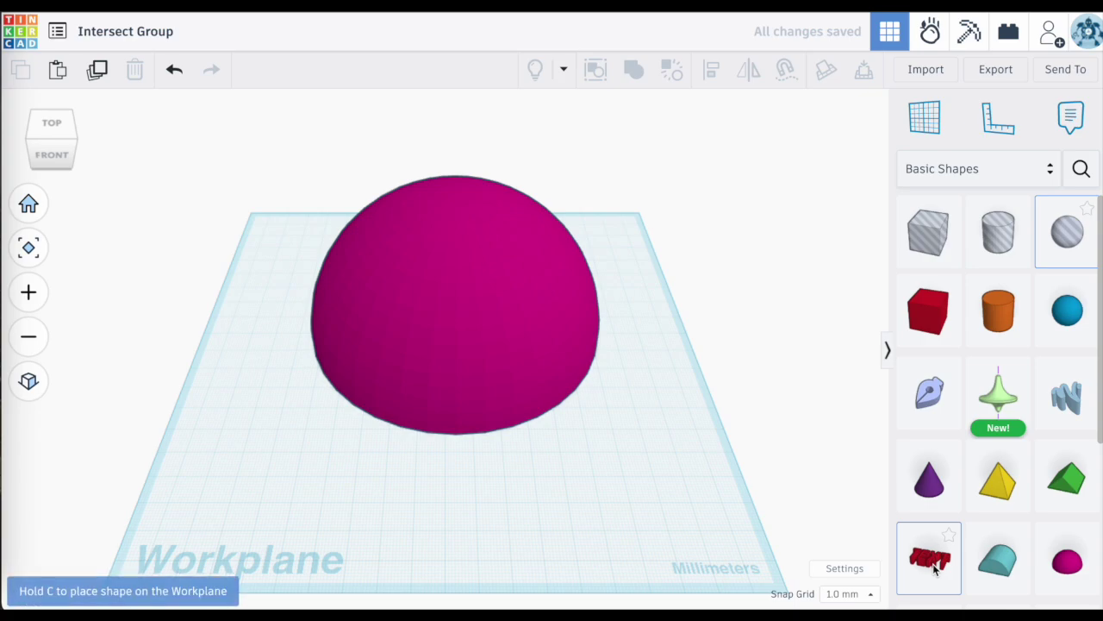
left_click_drag(936, 567, 440, 322)
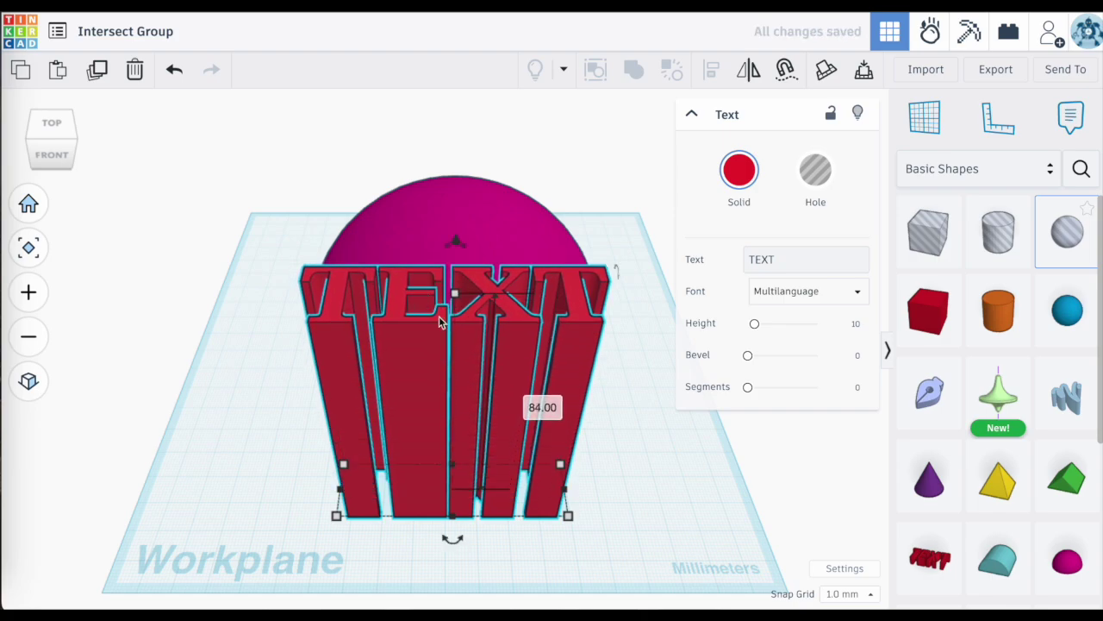
left_click(583, 199)
left_click_drag(583, 199, 415, 393)
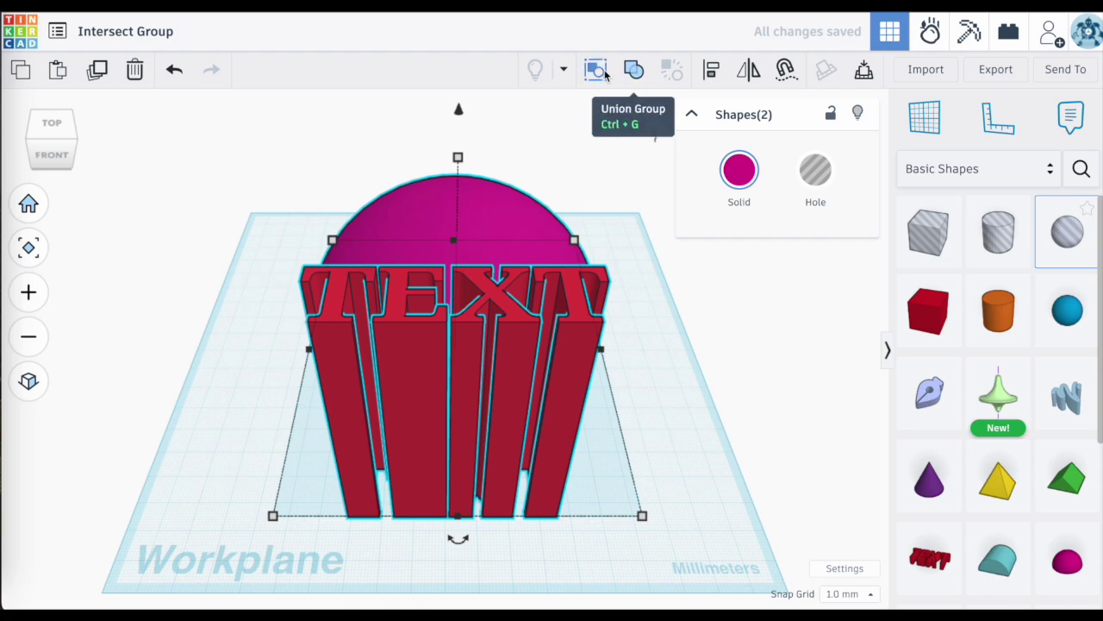
Align the TEXT so it is centred on the half sphere.
left_click(711, 69)
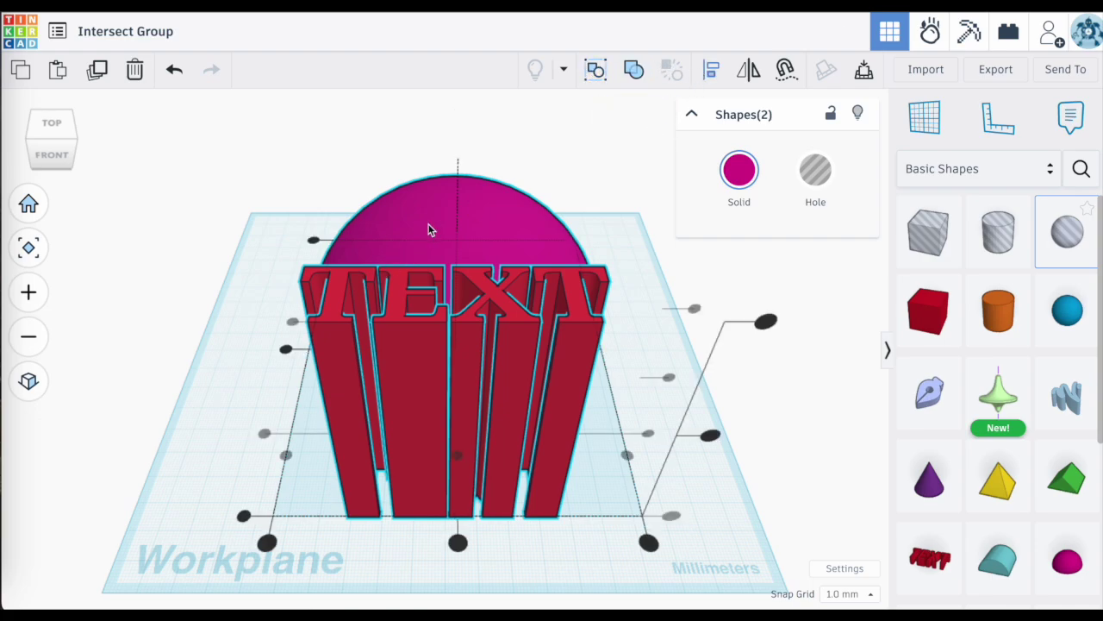
left_click(287, 348)
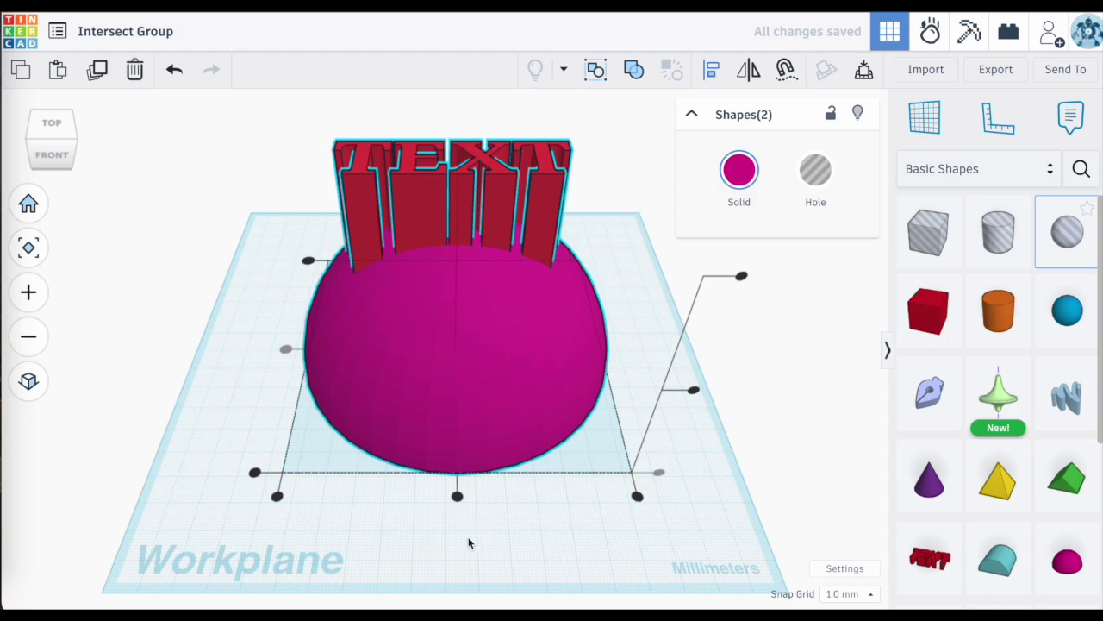
left_click(457, 495)
left_click(615, 264)
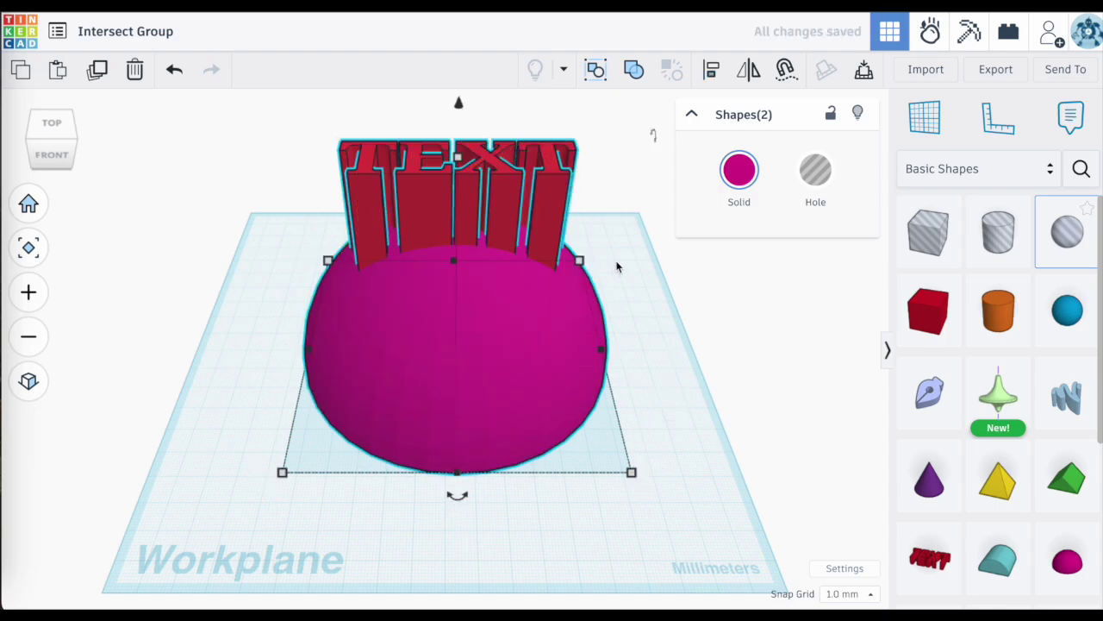
left_click(629, 222)
Group the TEXT and half sphere and set the group type to Intersect.
left_click_drag(616, 181, 437, 323)
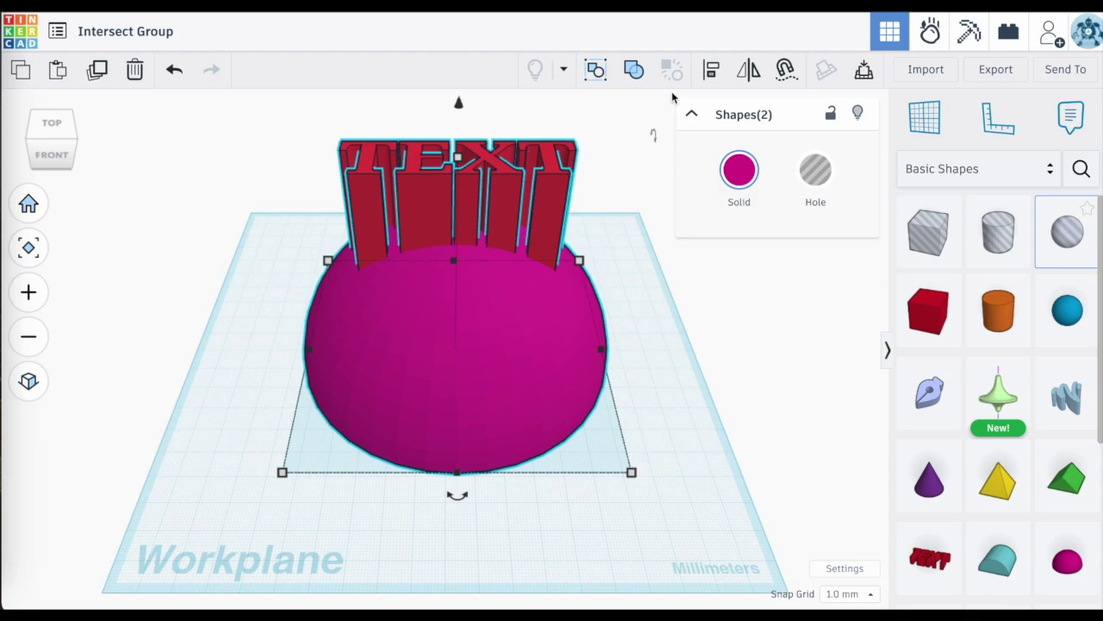
left_click(634, 70)
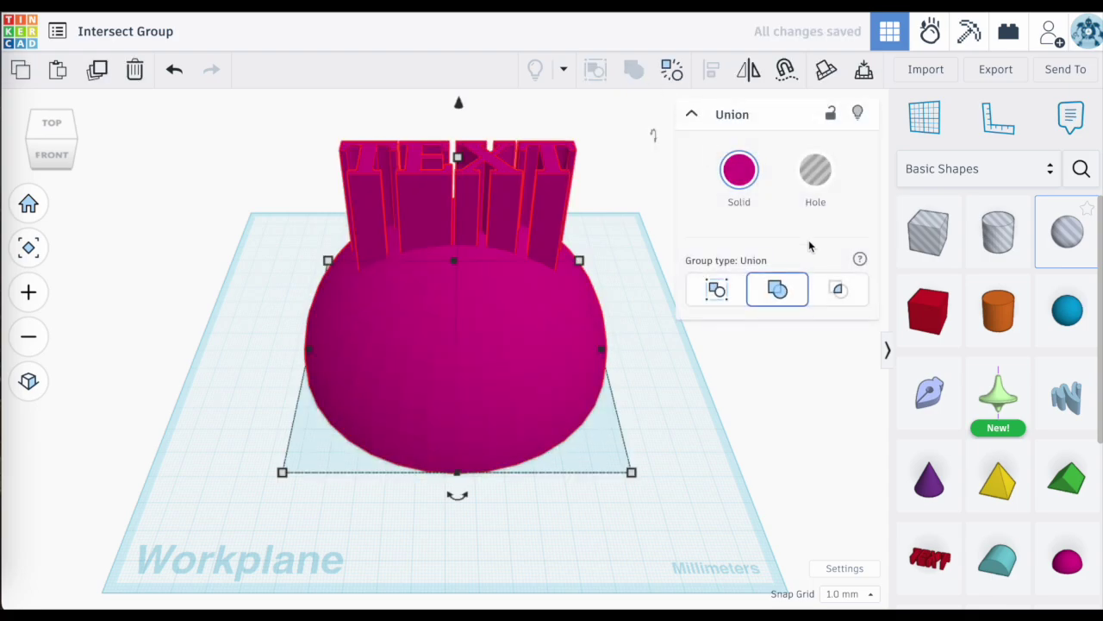
left_click(840, 293)
left_click(840, 293)
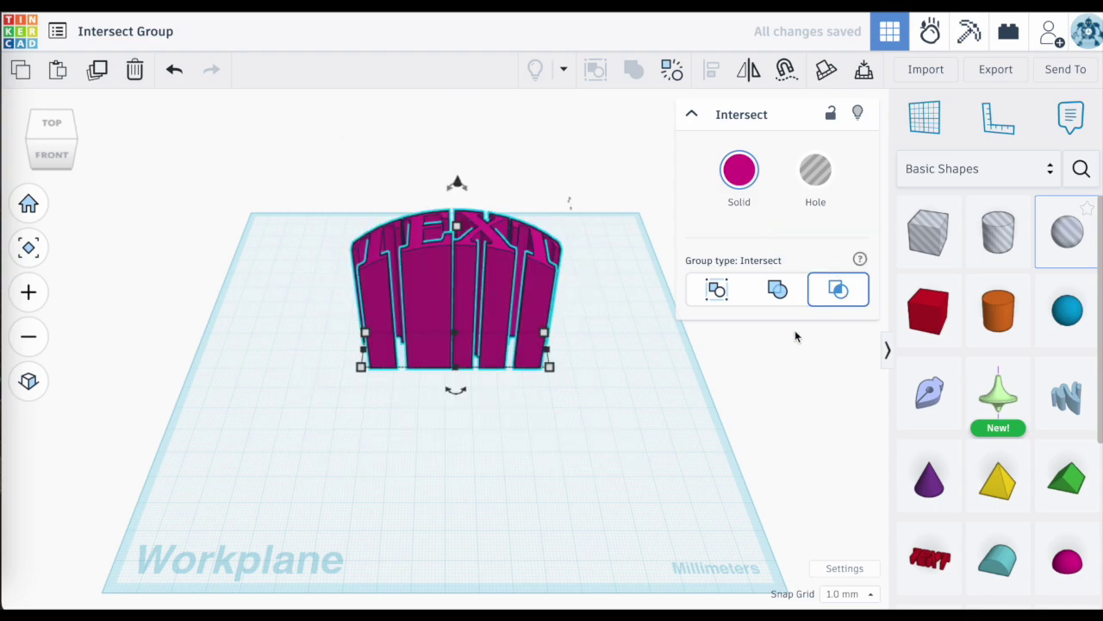
left_click(562, 422)
mouse_move(562, 425)
right_mouse_down()
mouse_move(574, 505)
mouse_move(578, 401)
mouse_move(648, 387)
mouse_move(698, 394)
mouse_move(544, 427)
right_mouse_up()
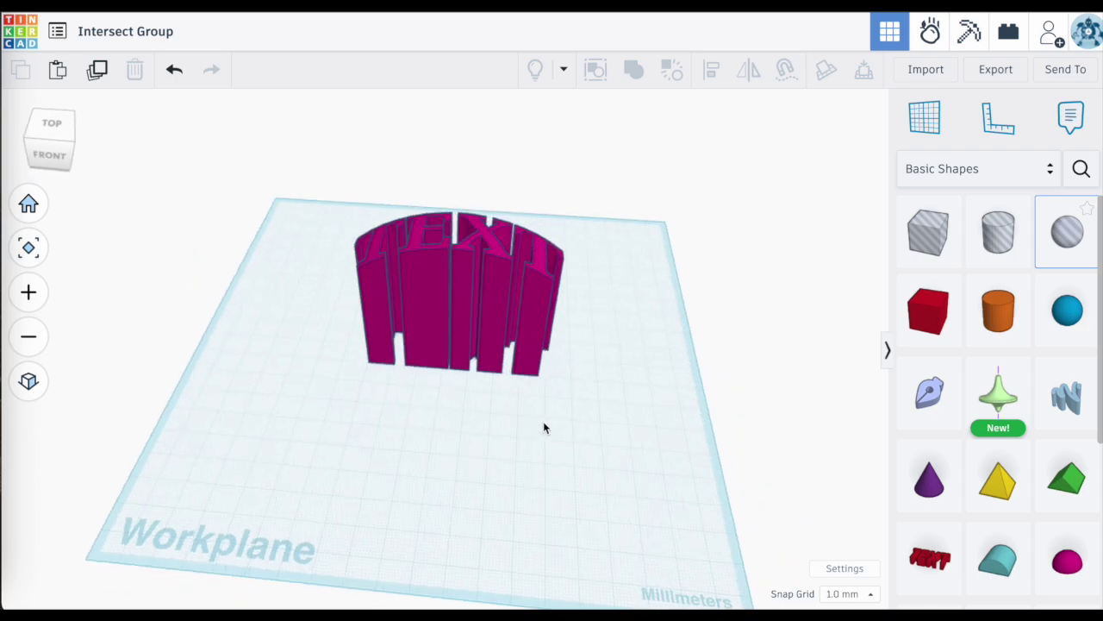
Reveal the hidden half sphere and text with Ctrl+Shift+G and inspect from above.
left_click(459, 309)
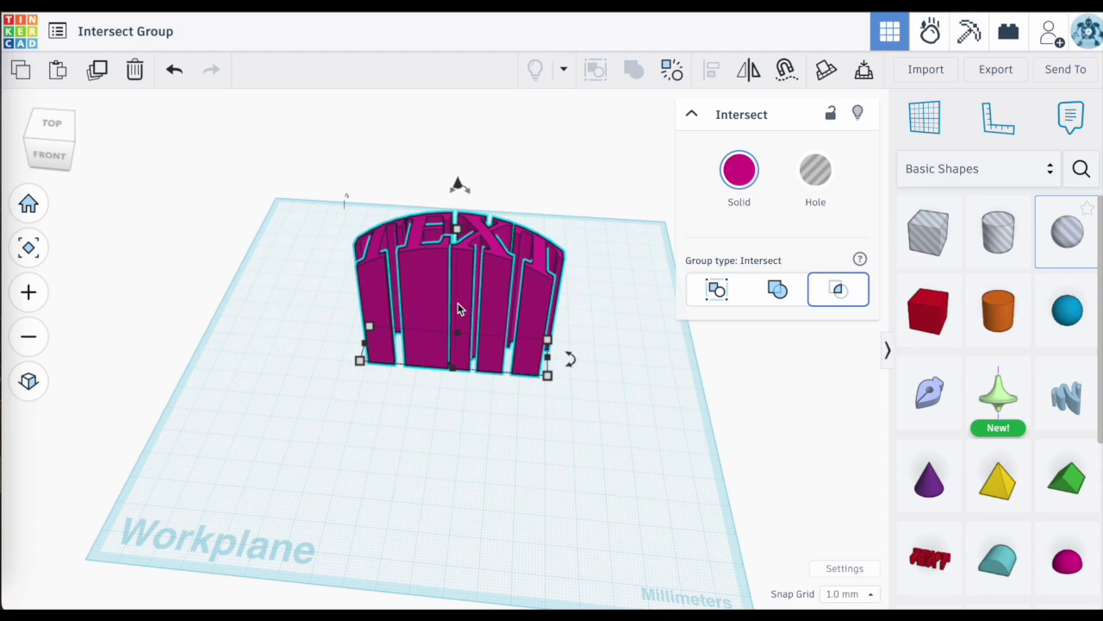
key("ctrl+shift+g")
left_click(486, 392)
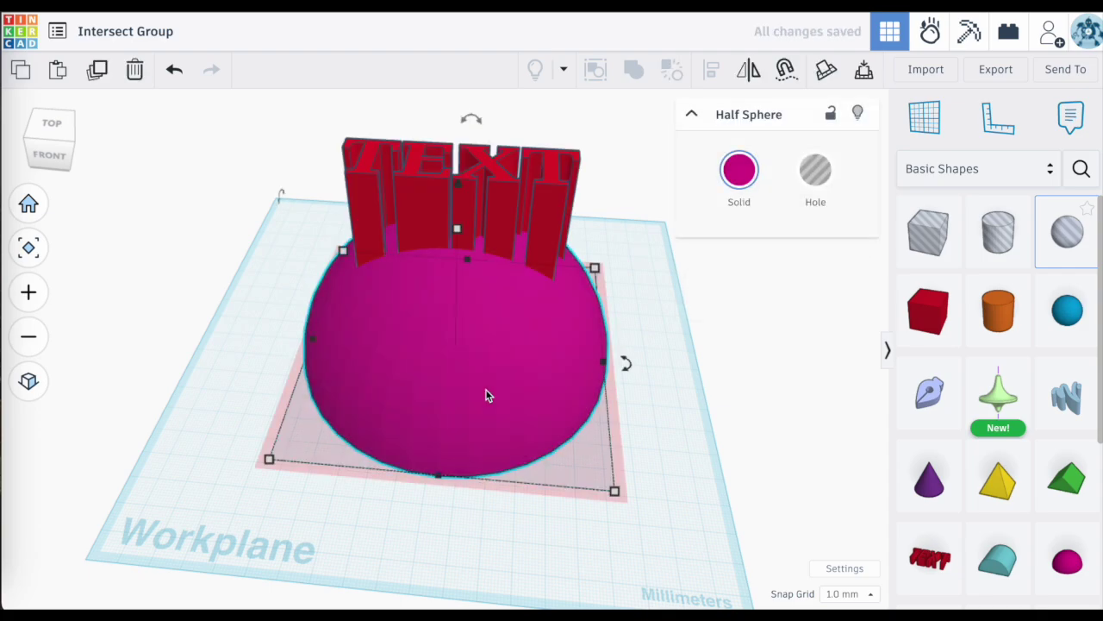
left_click(672, 344)
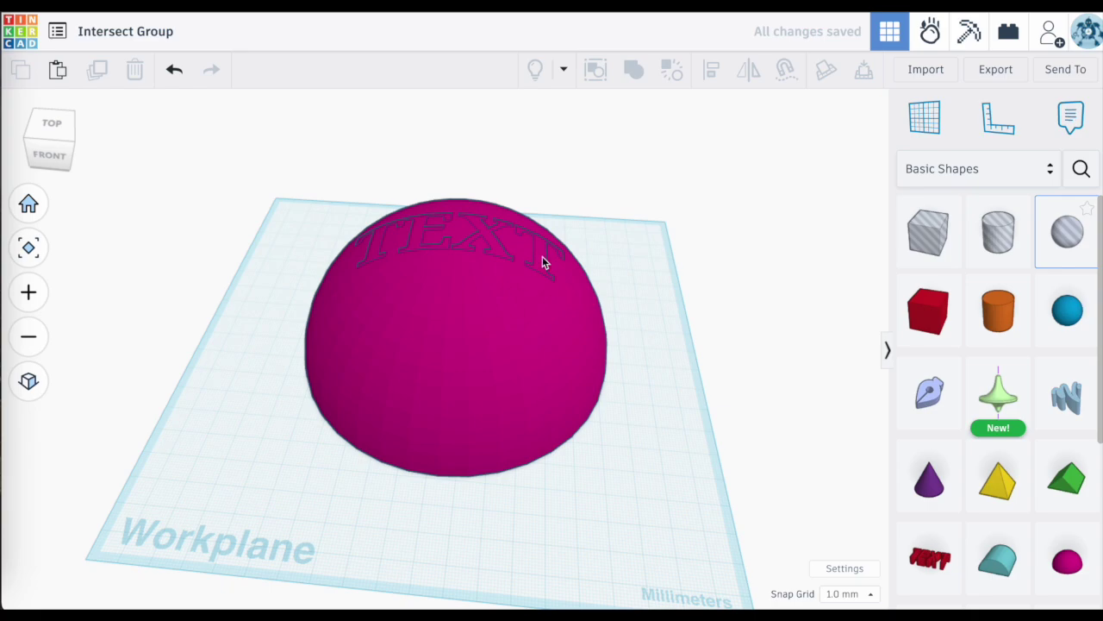
right_click_drag(535, 256, 485, 328)
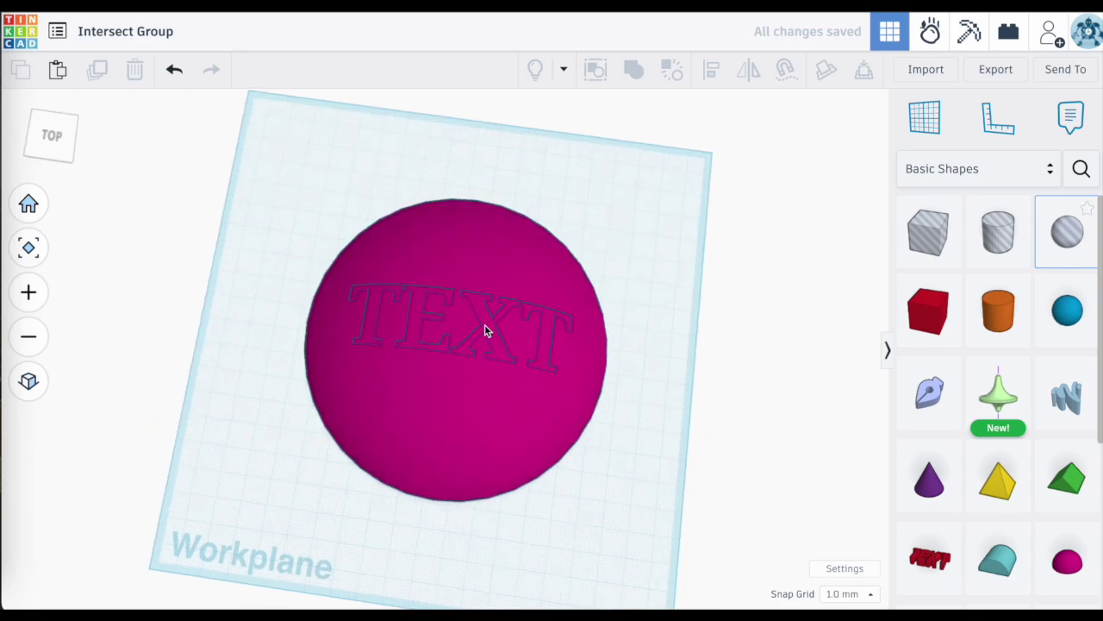
scroll(485, 330, "up", 2)
left_click_drag(497, 468, 305, 463)
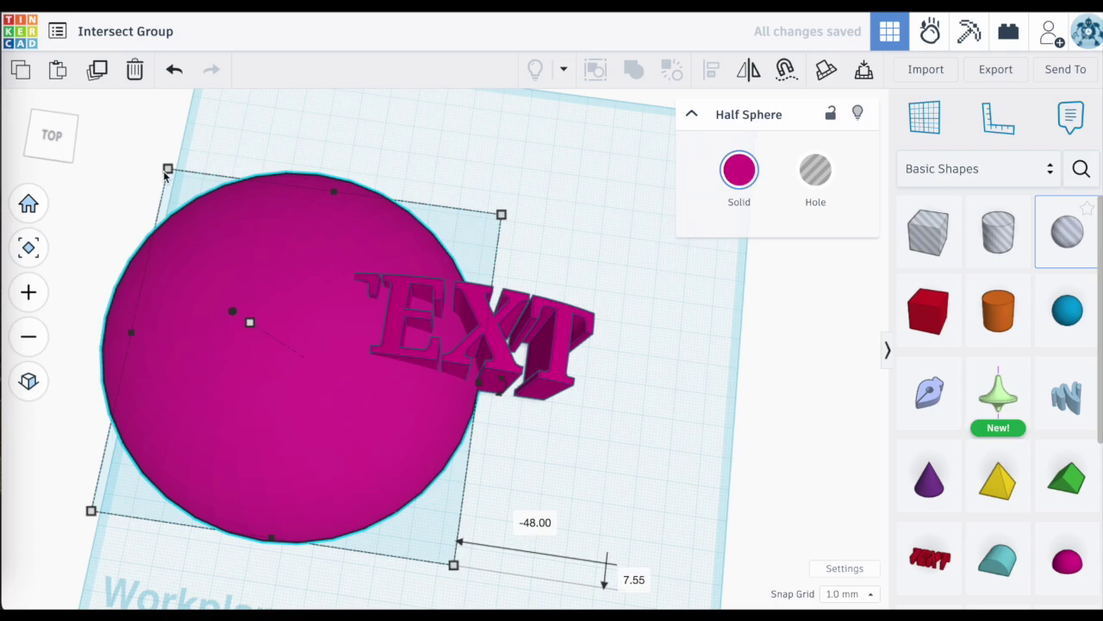
left_click(174, 73)
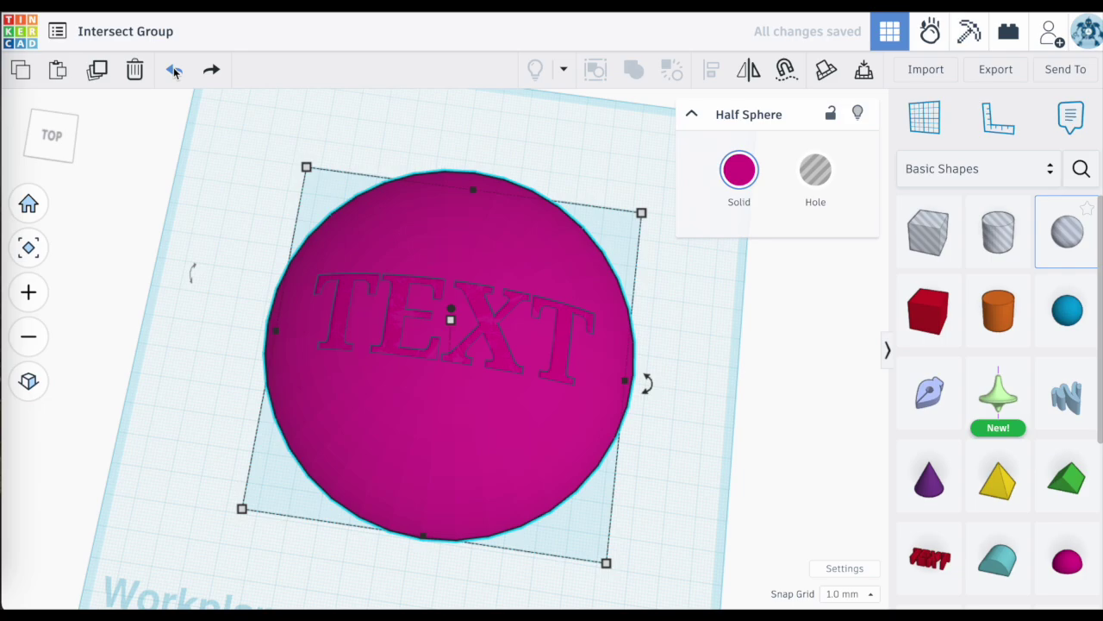
left_click(672, 289)
right_click_drag(672, 289, 504, 331)
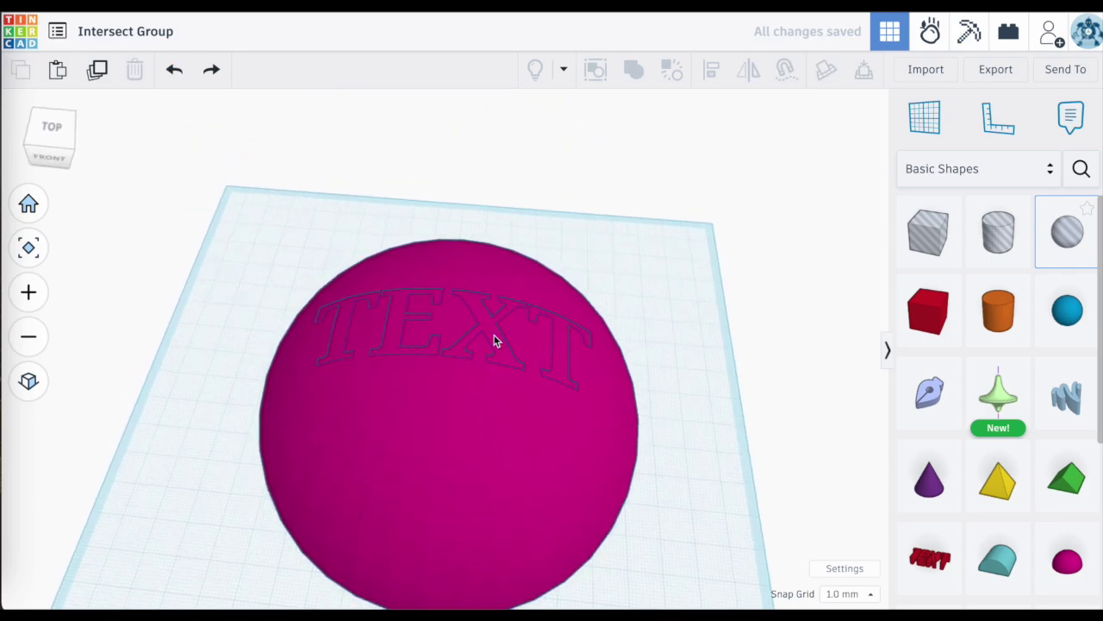
Lift the intersected TEXT group about 4 mm and orbit to a low front view.
left_click(495, 340)
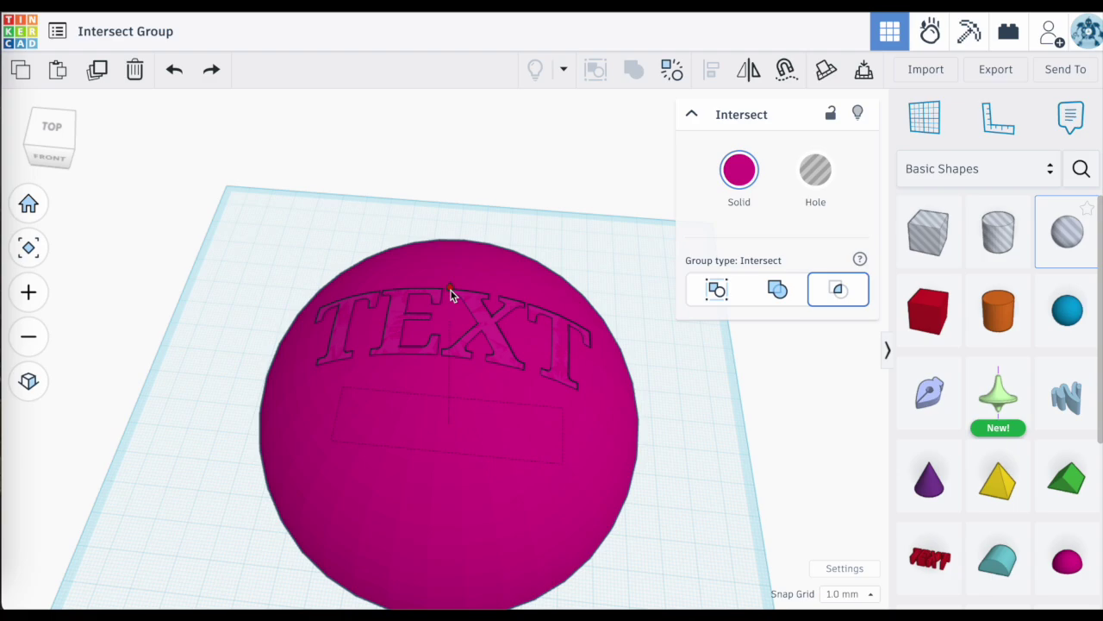
left_click_drag(450, 294, 452, 283)
left_click(601, 256)
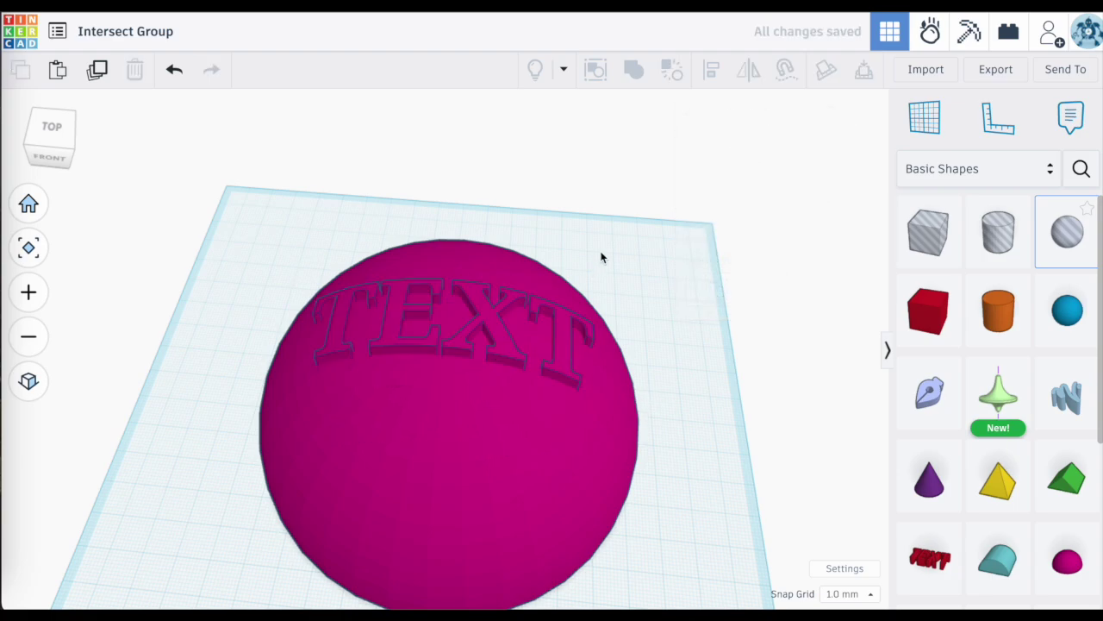
left_click_drag(664, 260, 710, 243)
right_click_drag(670, 296, 702, 348)
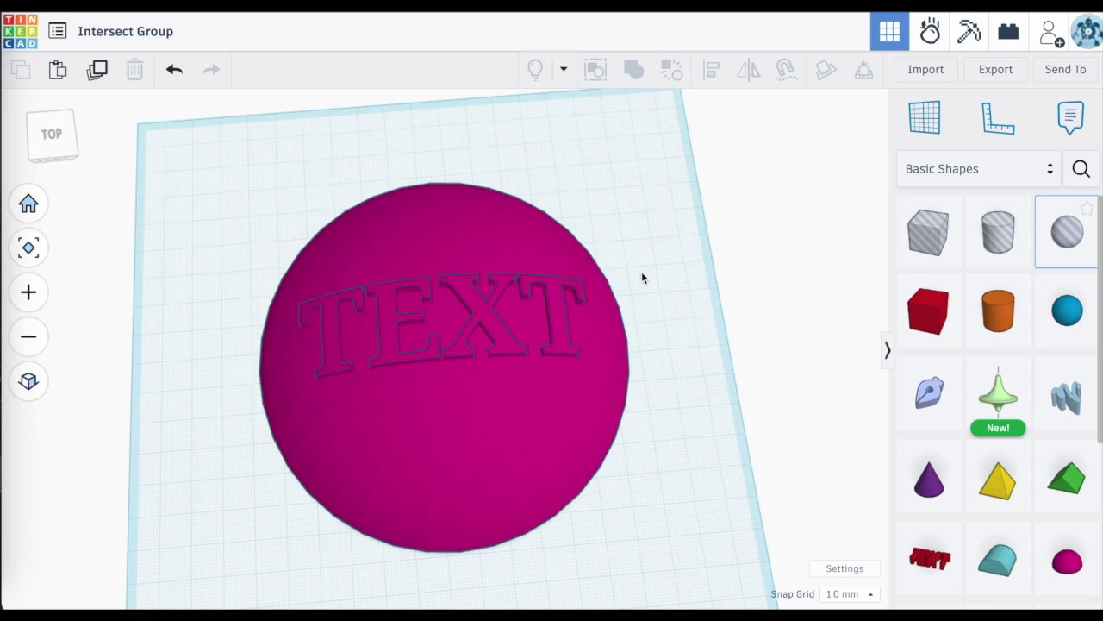
right_click_drag(641, 278, 628, 312)
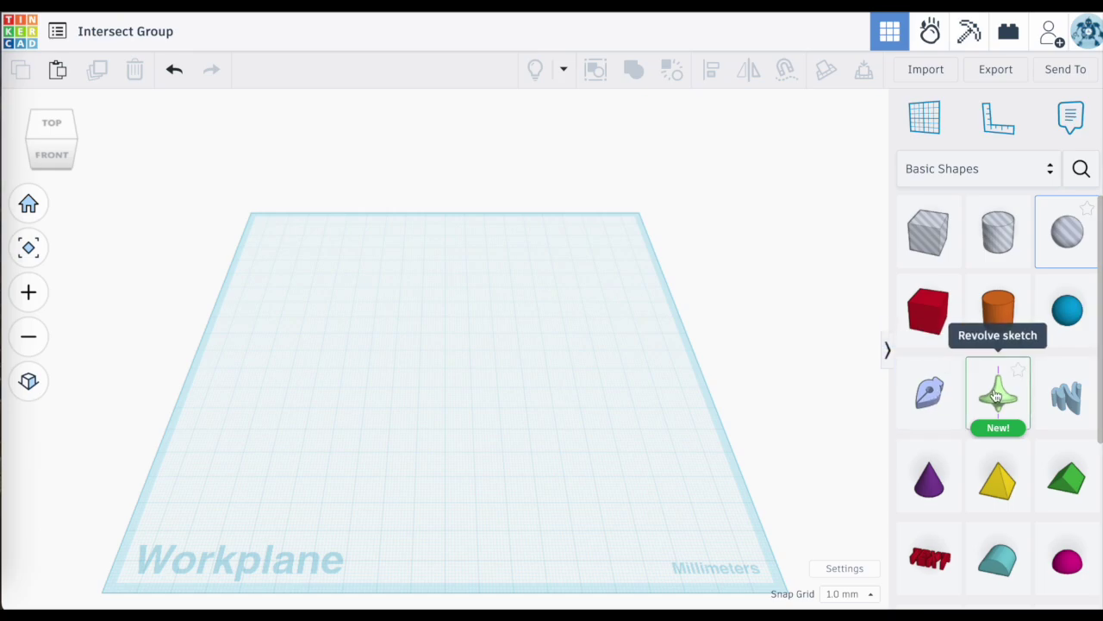
Drop a Scribble shape onto the workplane and draw a wavy S-like squiggle.
left_click(1063, 393)
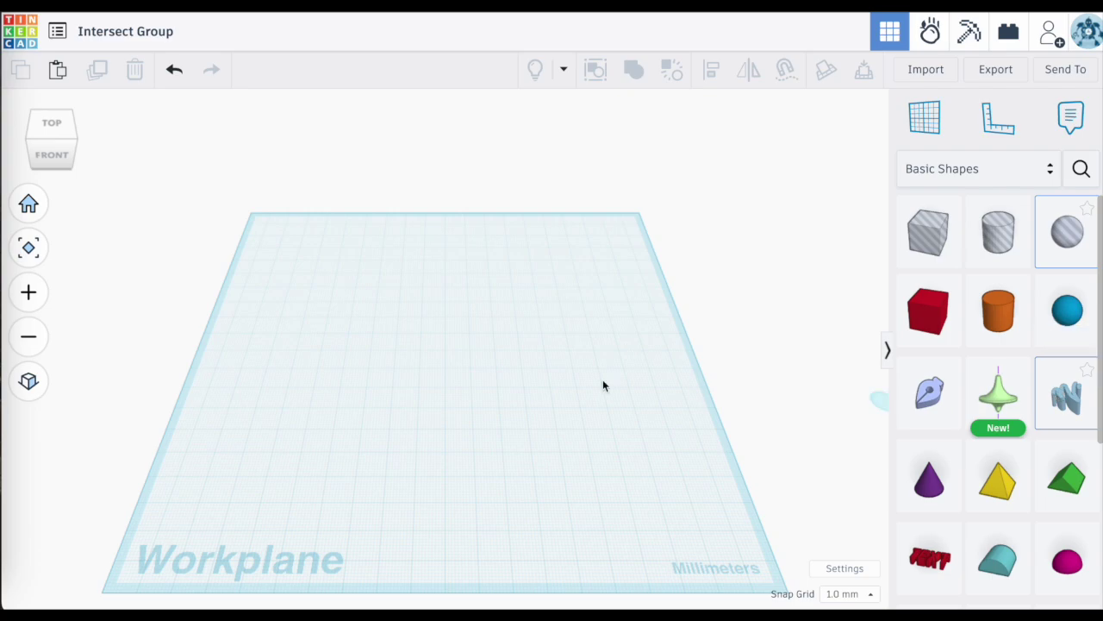
left_click(460, 388)
left_click(336, 238)
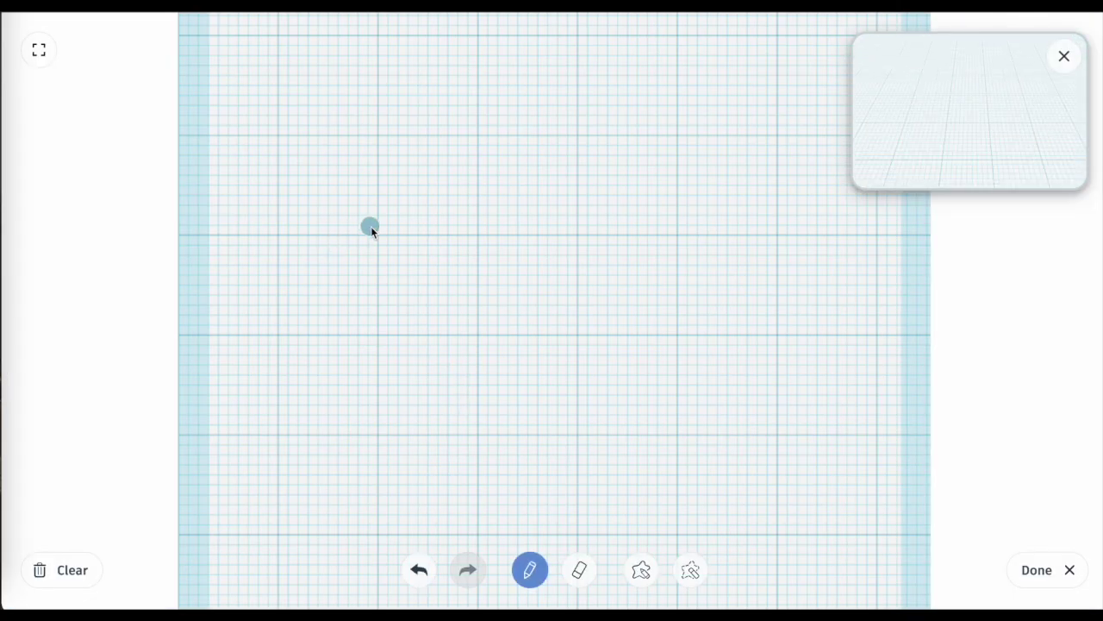
mouse_move(370, 227)
left_mouse_down()
mouse_move(434, 207)
mouse_move(437, 247)
mouse_move(410, 306)
mouse_move(413, 333)
mouse_move(442, 331)
mouse_move(523, 280)
left_mouse_up()
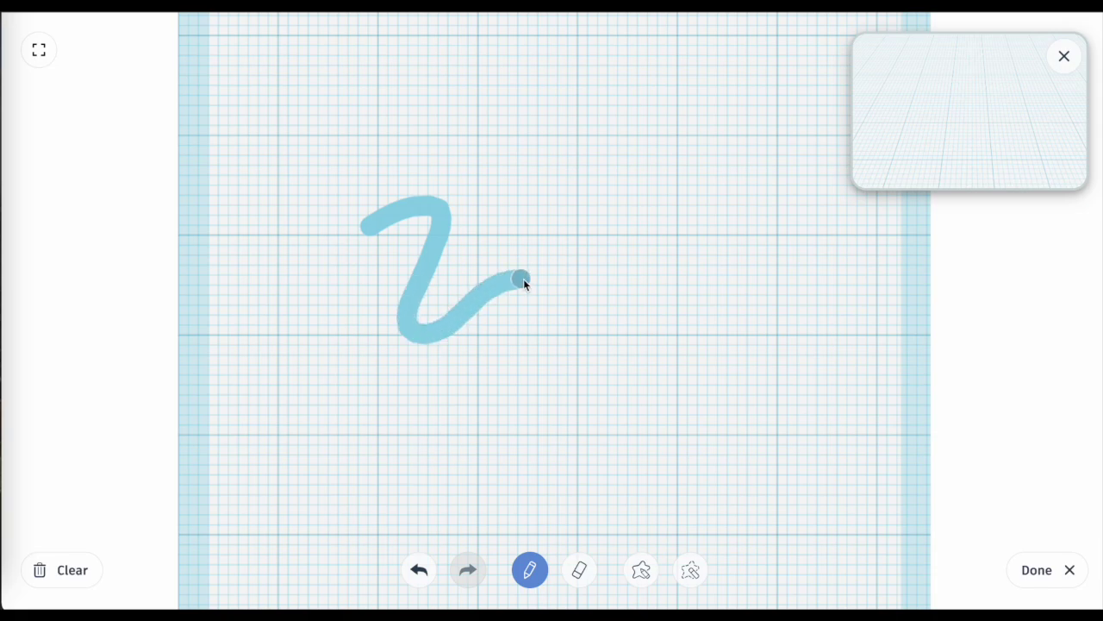
left_click_drag(558, 373, 559, 373)
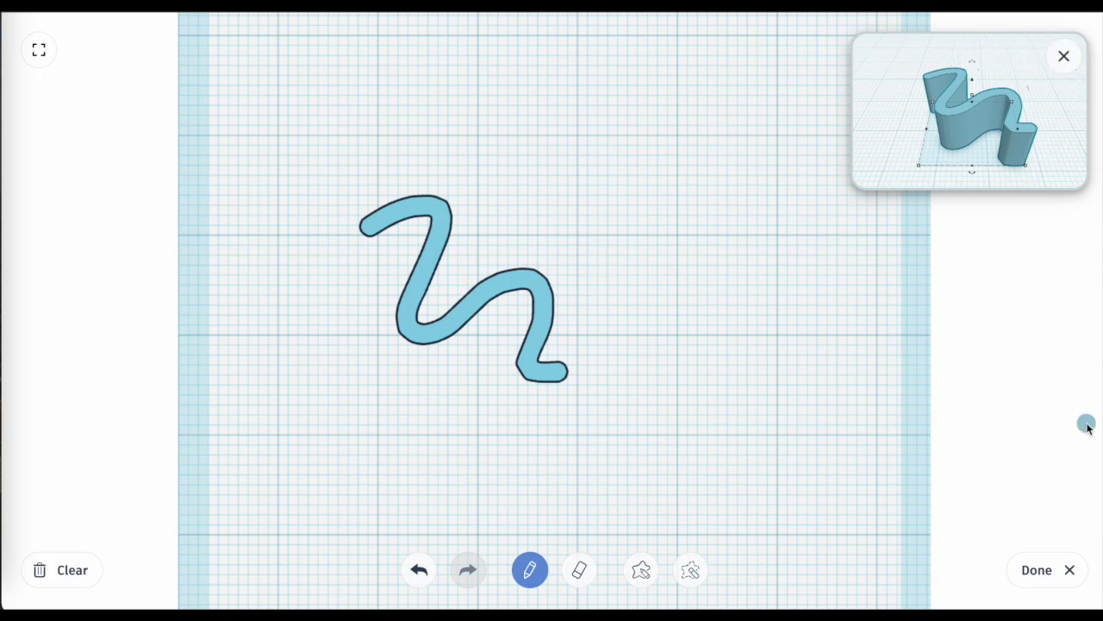
left_click(1029, 573)
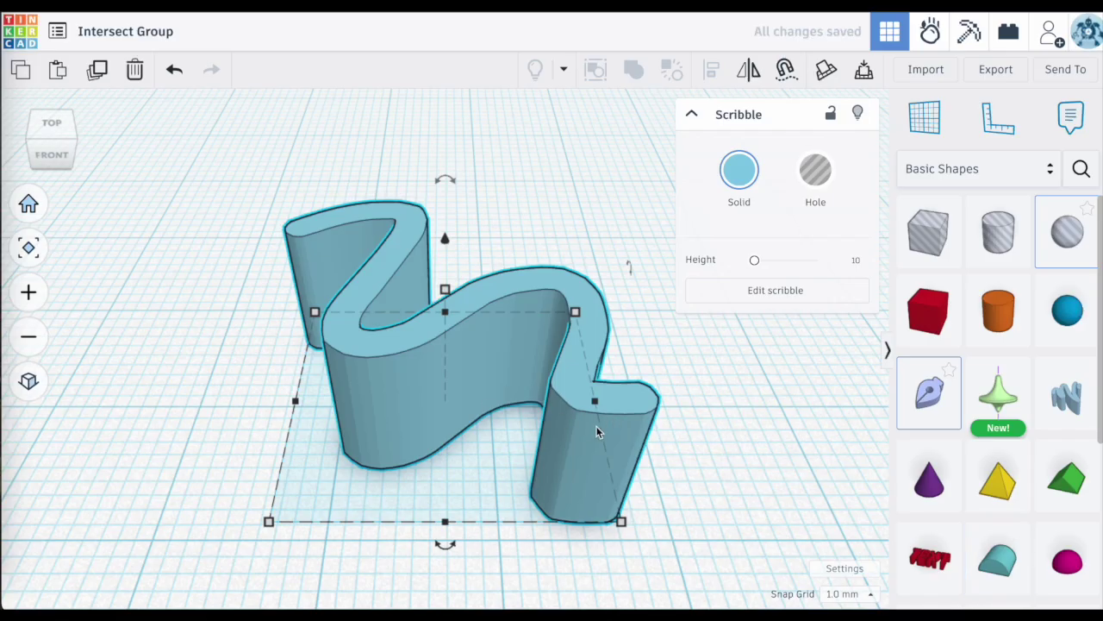
Stretch the squiggle to about 20.52 by 35.82 mm, then zoom out to view it.
mouse_move(575, 311)
mouse_move(576, 316)
left_mouse_down()
mouse_move(651, 205)
mouse_move(539, 214)
mouse_move(547, 198)
left_mouse_up()
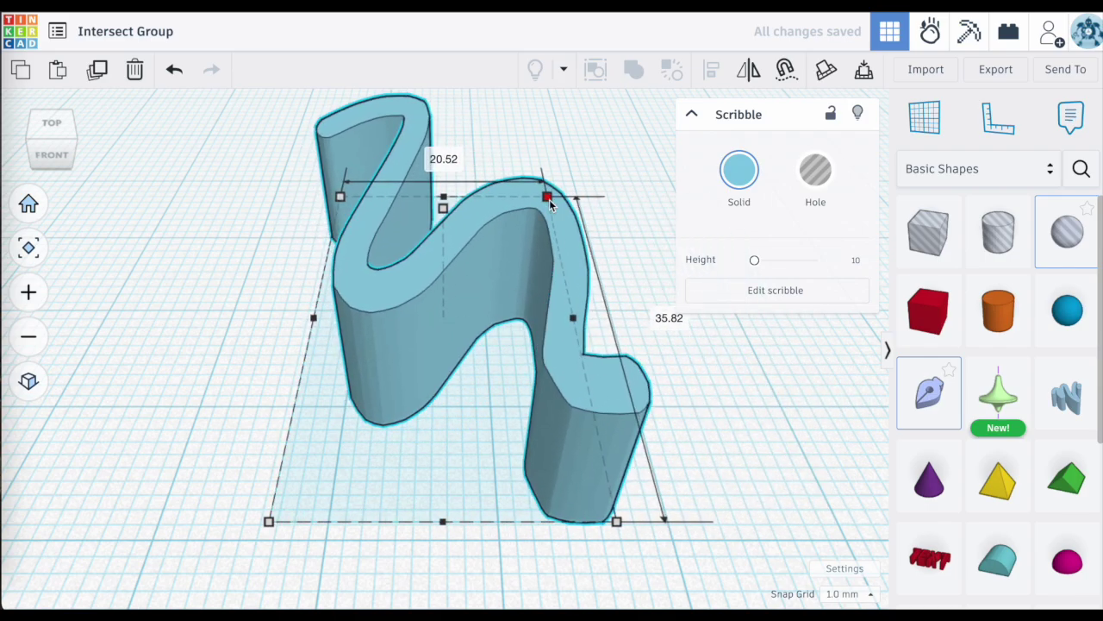
scroll(472, 476, "down", 5)
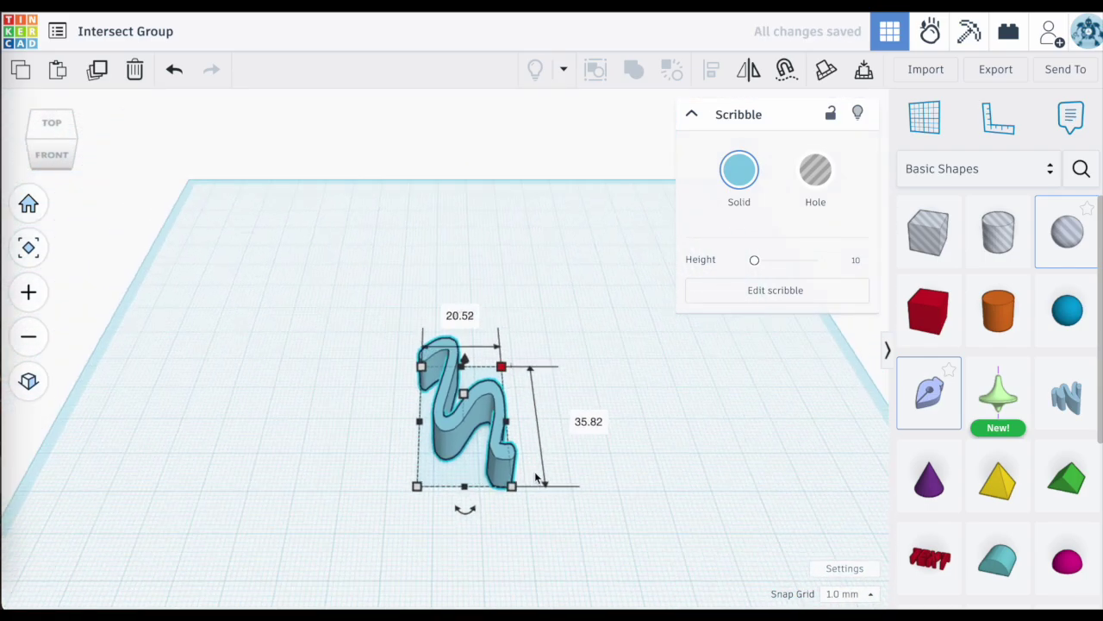
left_click(546, 306)
right_click_drag(545, 306, 569, 368)
scroll(569, 368, "down", 3)
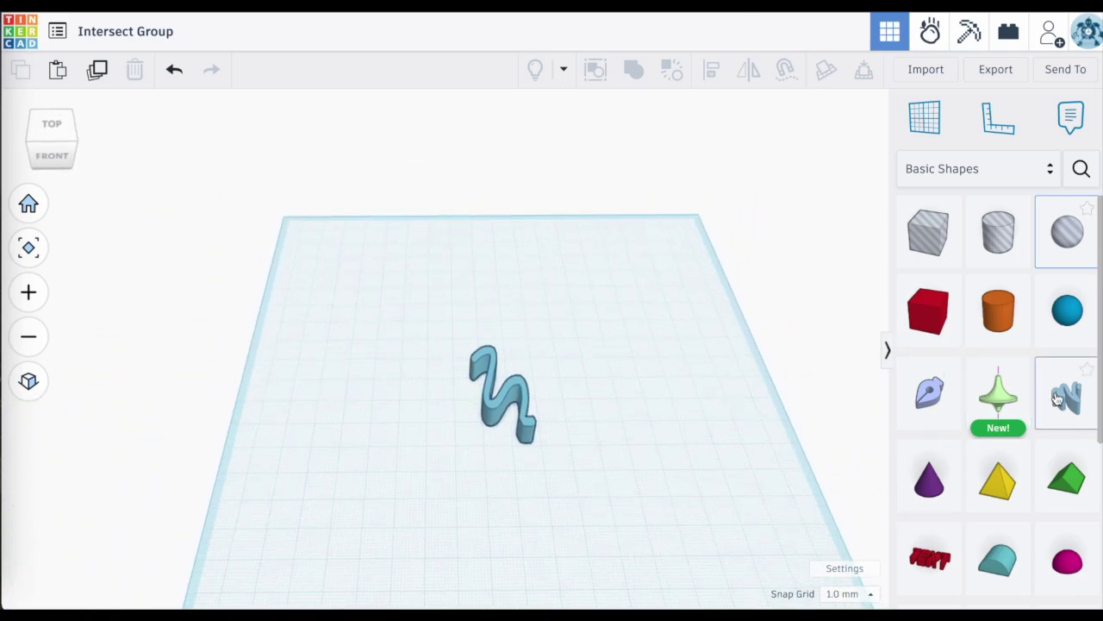
Add a second Scribble and draw a long curved stroke across the grid.
mouse_move(1067, 395)
left_mouse_down()
mouse_move(698, 475)
mouse_move(516, 545)
mouse_move(502, 526)
left_mouse_up()
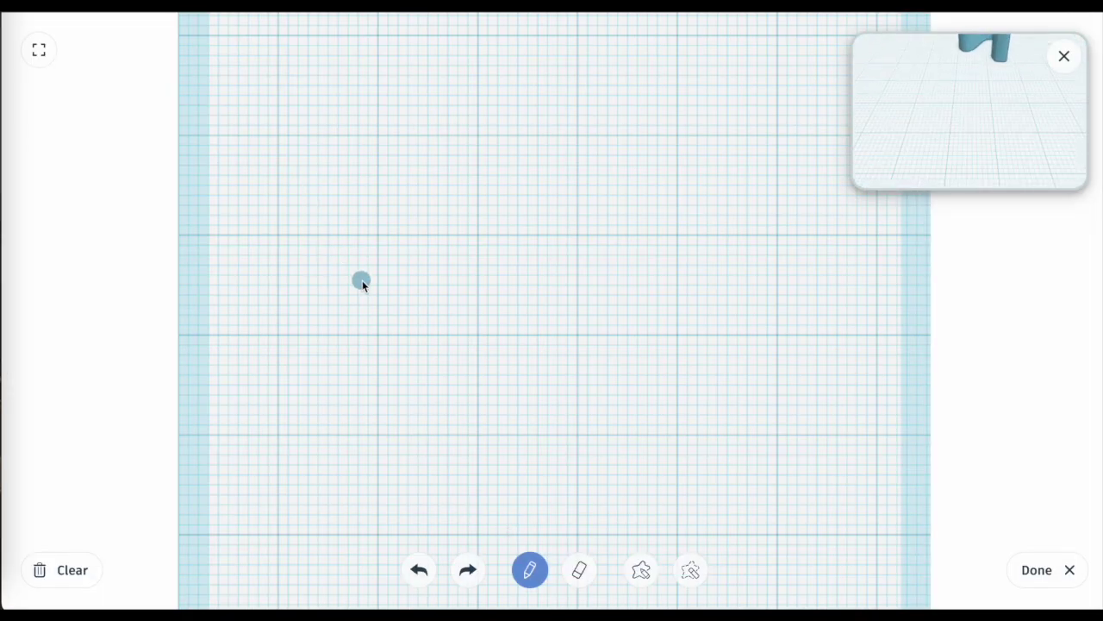
mouse_move(362, 280)
left_mouse_down()
mouse_move(442, 242)
mouse_move(569, 211)
mouse_move(673, 217)
mouse_move(763, 273)
left_mouse_up()
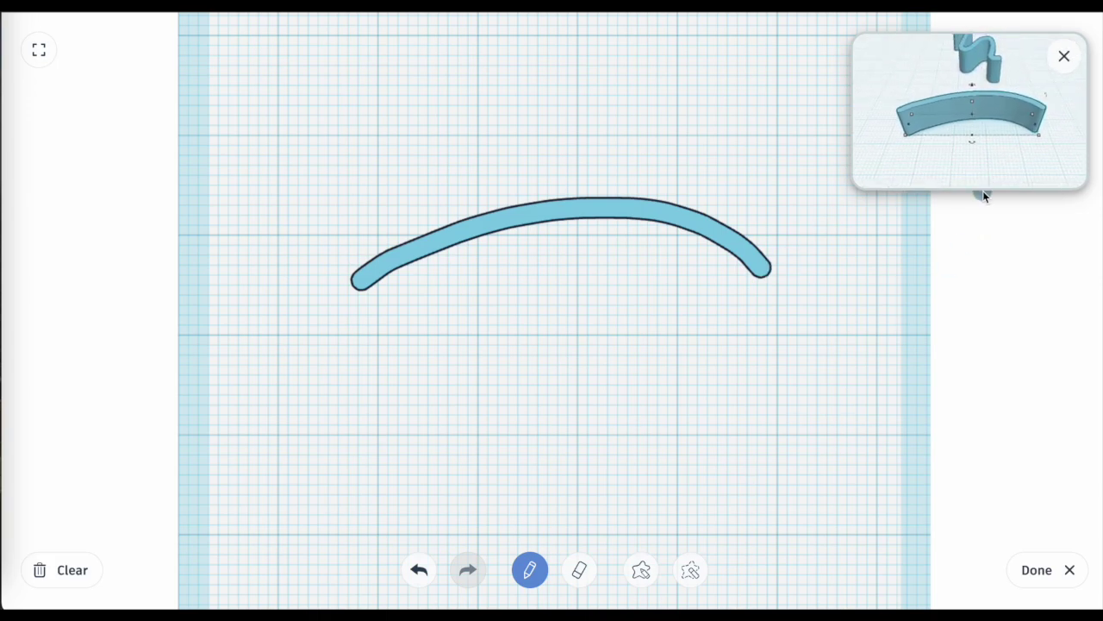
left_click(1035, 572)
scroll(561, 463, "down", 3)
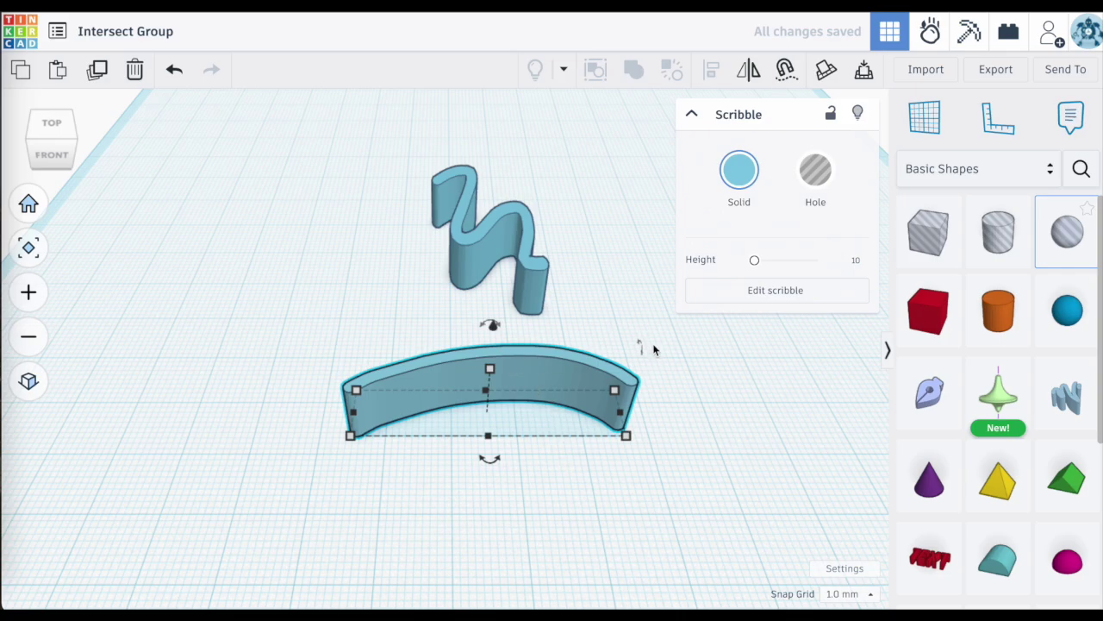
Stand the curved wall up 90°, move it onto the squiggle, raise it, and select both.
left_click_drag(642, 347, 640, 443)
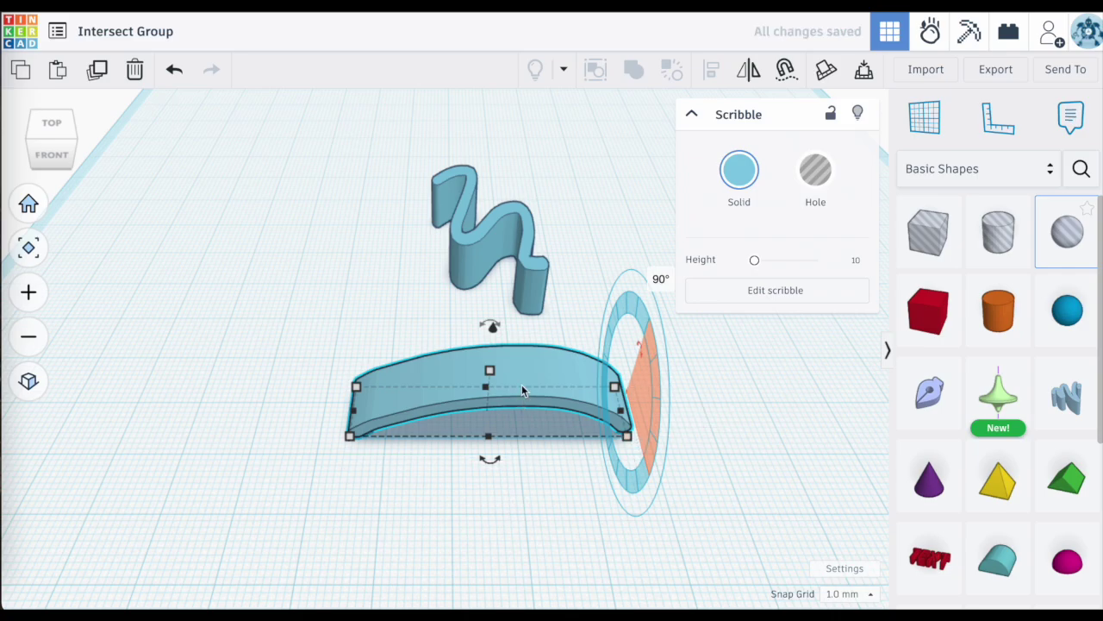
mouse_move(516, 359)
left_mouse_down()
mouse_move(529, 362)
mouse_move(514, 275)
left_mouse_up()
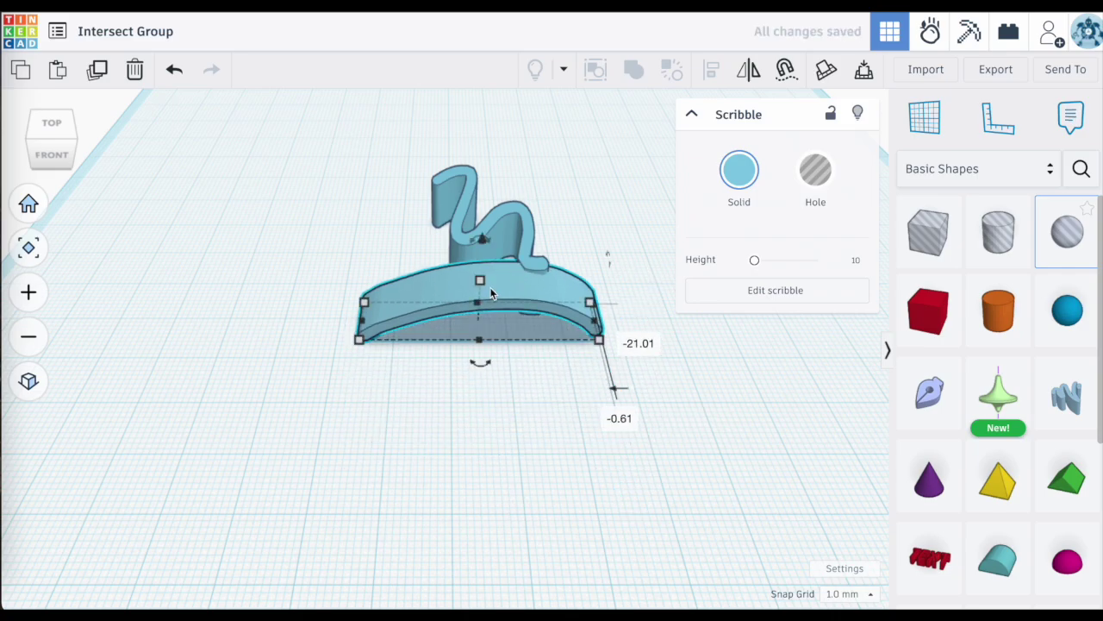
left_click_drag(477, 306, 460, 190)
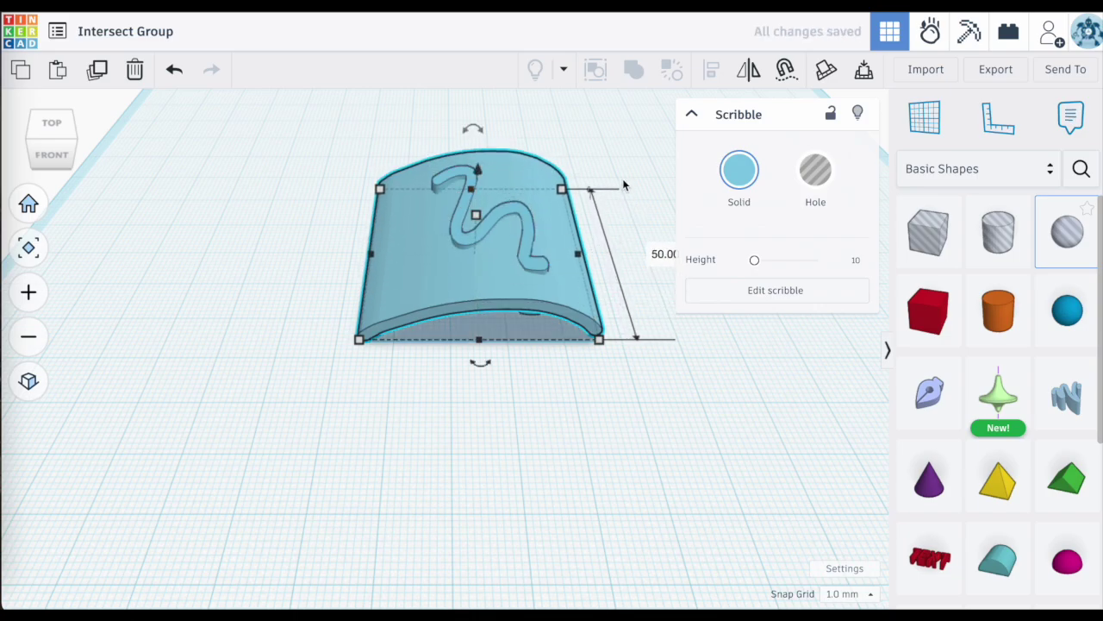
left_click_drag(613, 143, 434, 321)
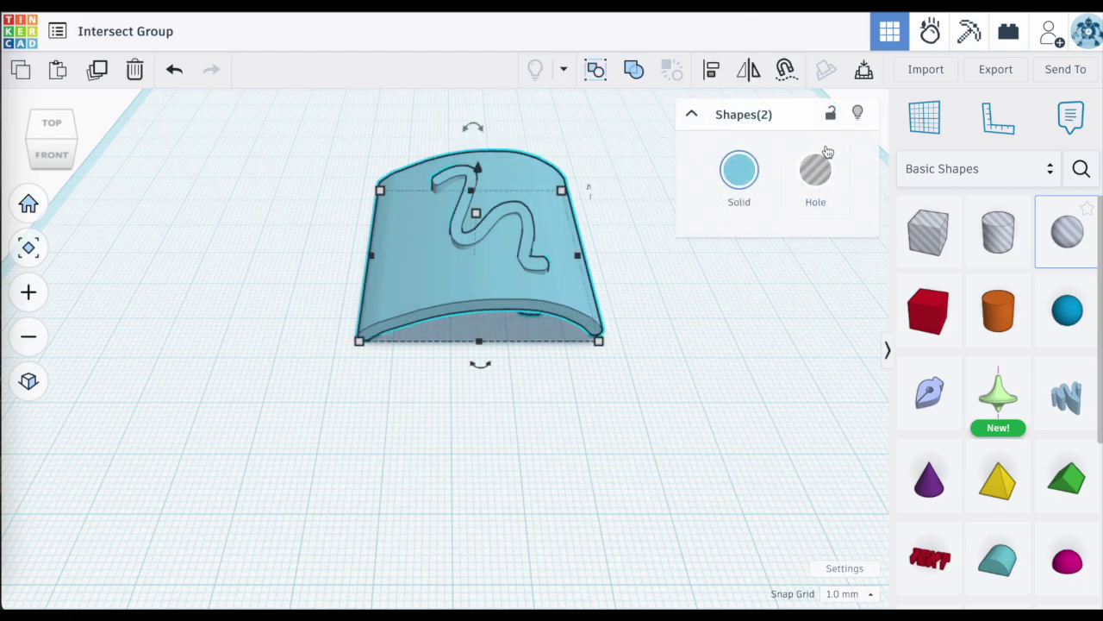
Group the wall and scribble as an Intersect group, keeping only their overlap.
left_click(633, 70)
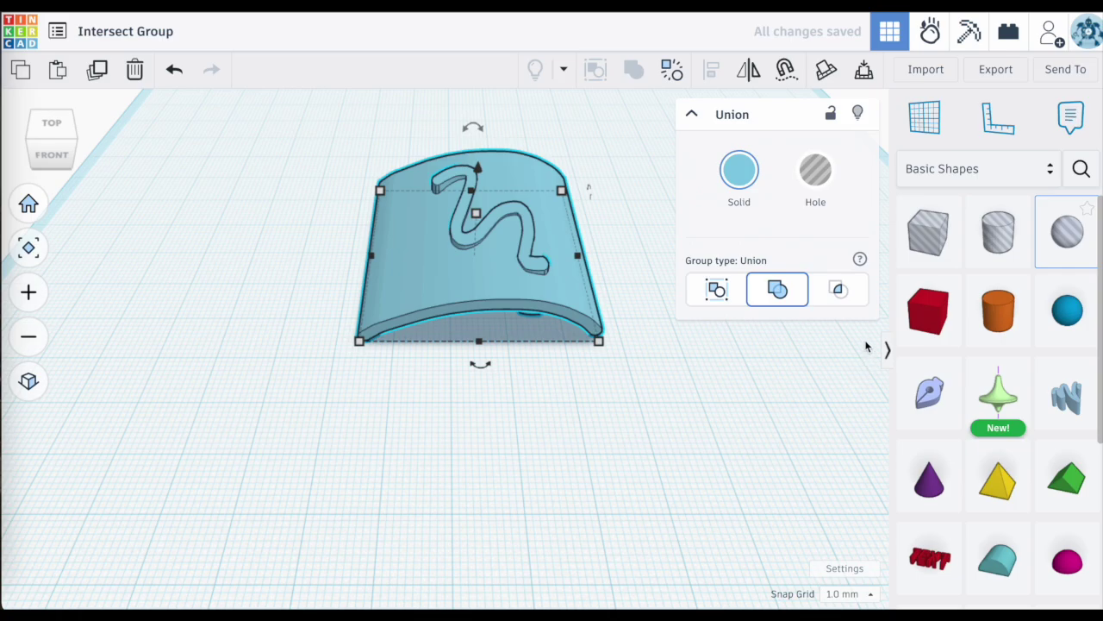
left_click(839, 291)
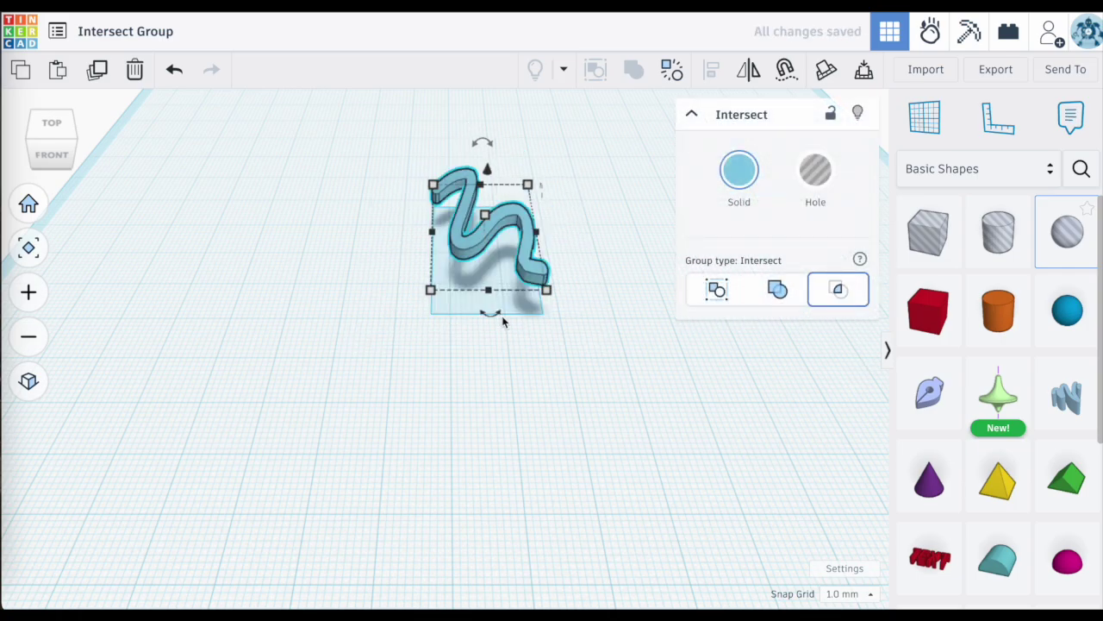
left_click(488, 304)
Orbit and zoom around the thin wavy strip to inspect it from low and raised angles.
right_click_drag(488, 303, 471, 206)
scroll(471, 205, "up", 5)
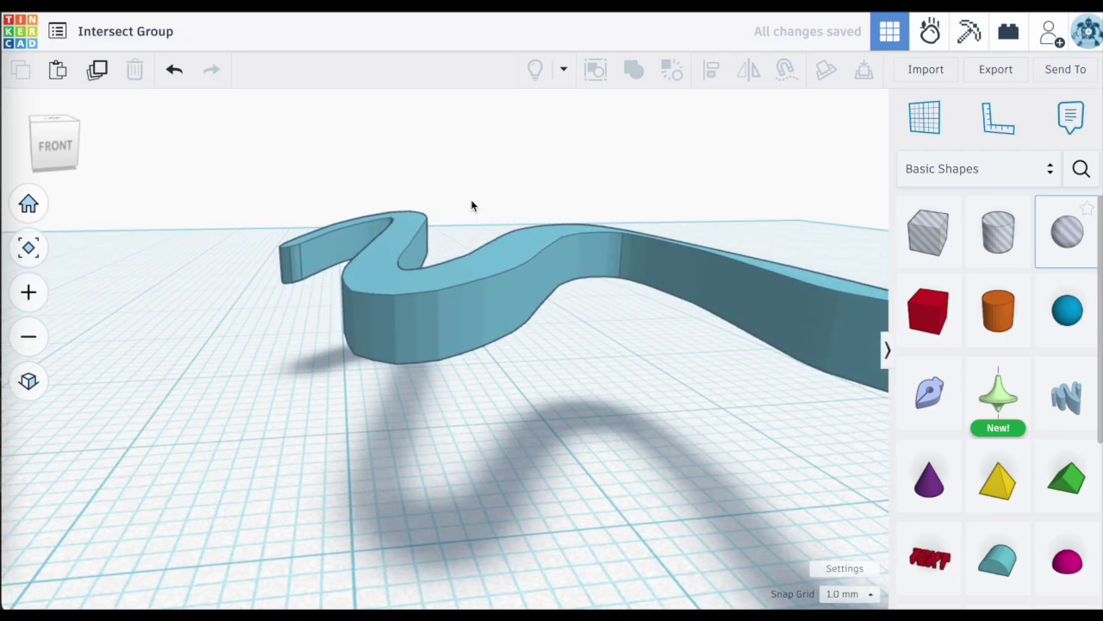
scroll(471, 205, "down", 2)
mouse_move(515, 235)
right_mouse_down()
mouse_move(423, 252)
mouse_move(362, 252)
mouse_move(350, 240)
mouse_move(392, 227)
mouse_move(584, 221)
mouse_move(633, 249)
mouse_move(577, 298)
mouse_move(485, 310)
mouse_move(324, 255)
mouse_move(497, 217)
right_mouse_up()
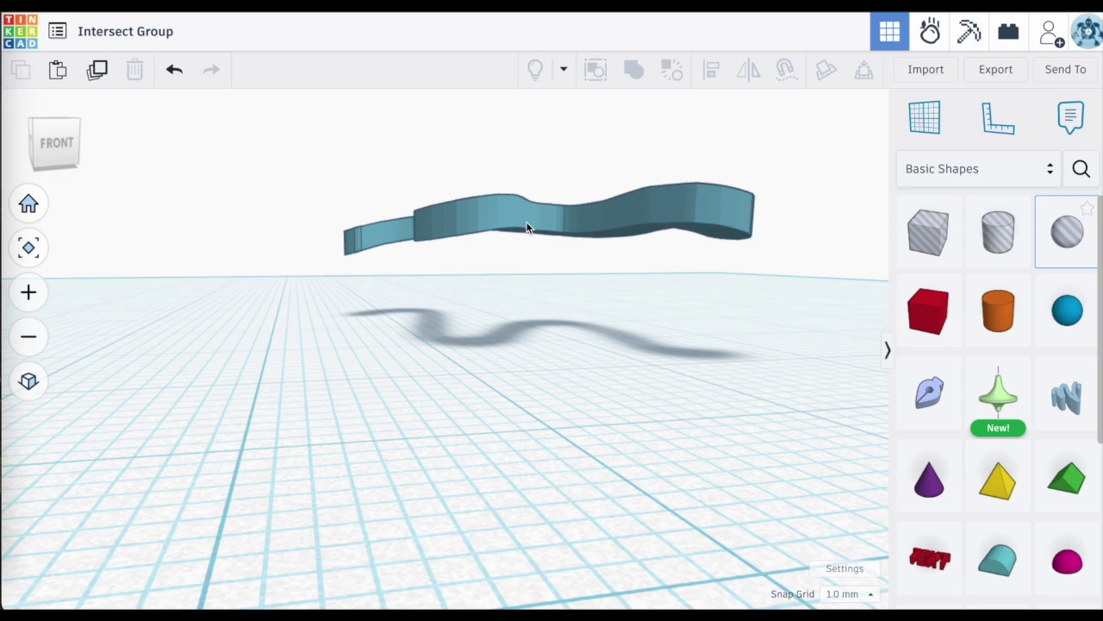
right_click_drag(527, 226, 499, 297)
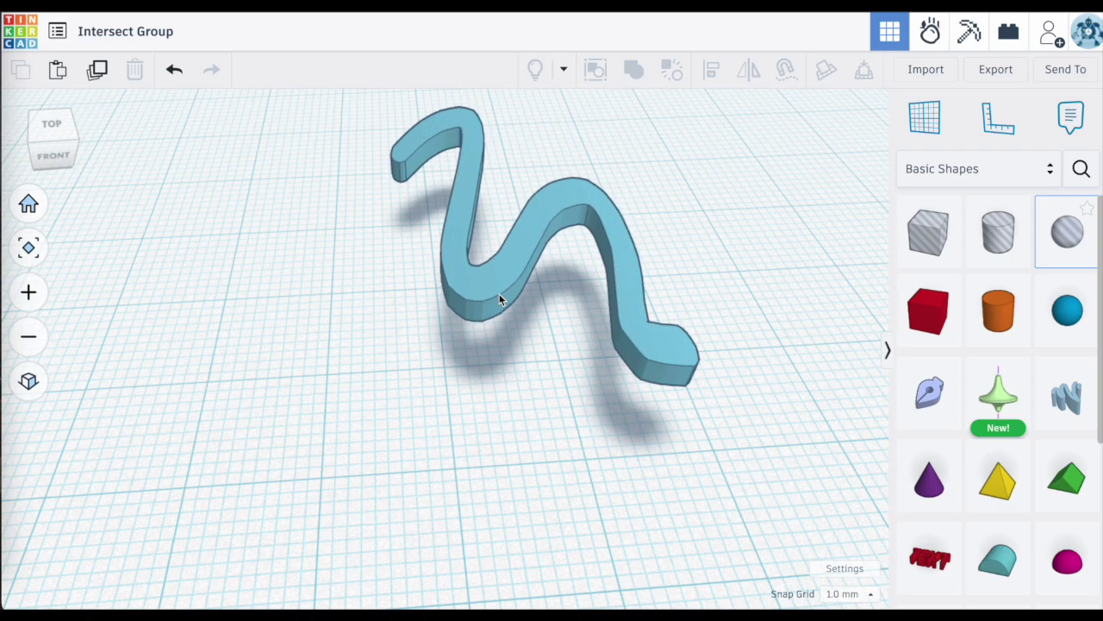
scroll(499, 297, "down", 5)
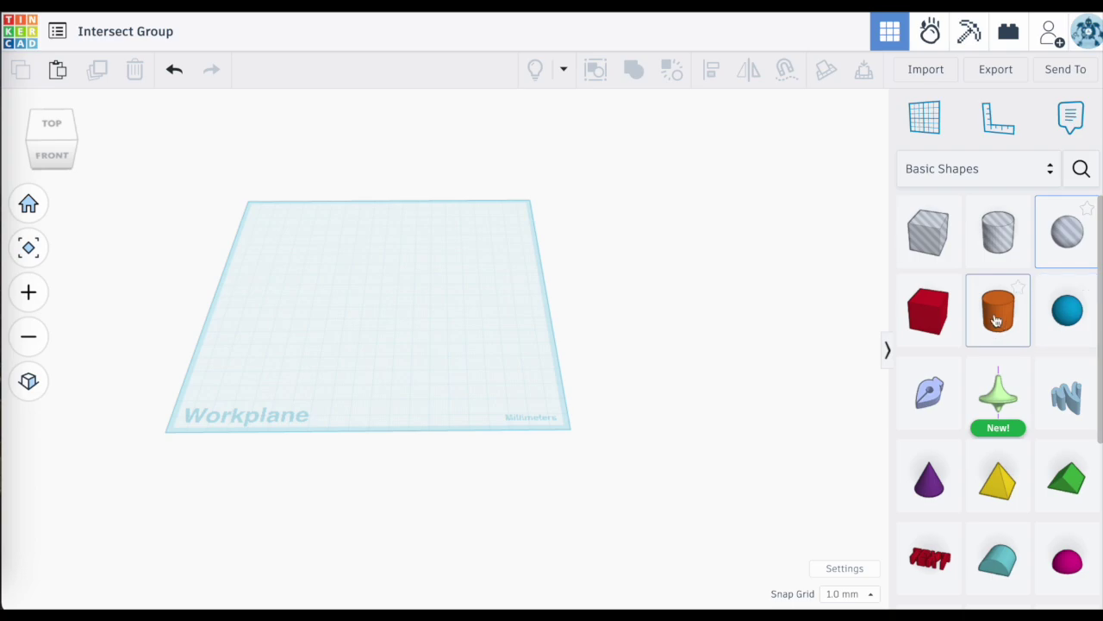
Add an overlapping cylinder and intersect the two cylinders into a lens-shaped piece.
left_click_drag(997, 313, 336, 275)
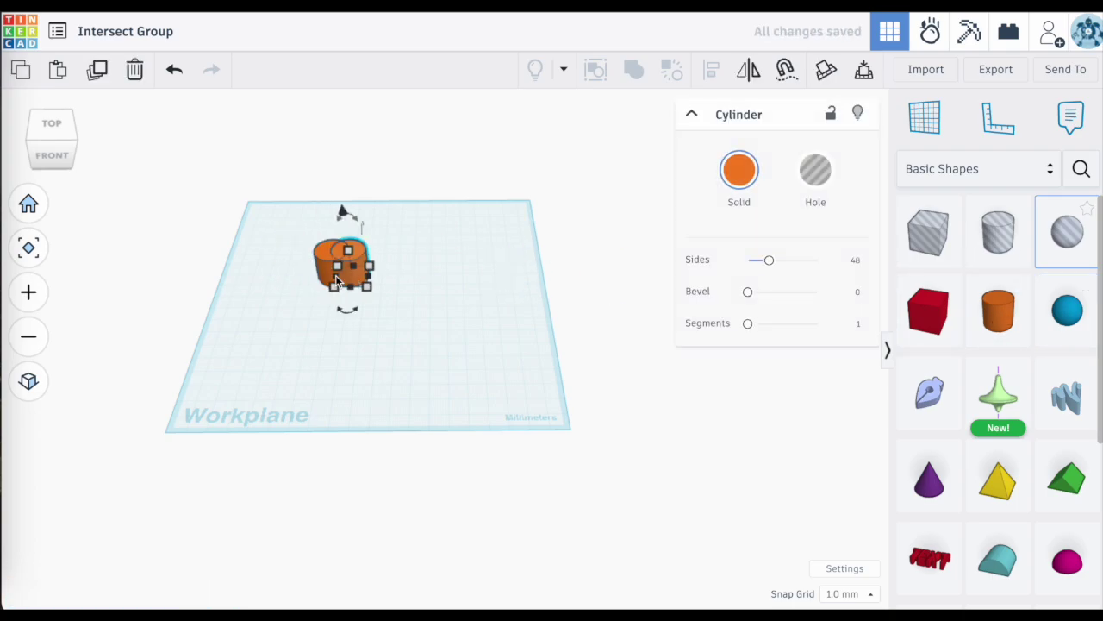
left_click(250, 277)
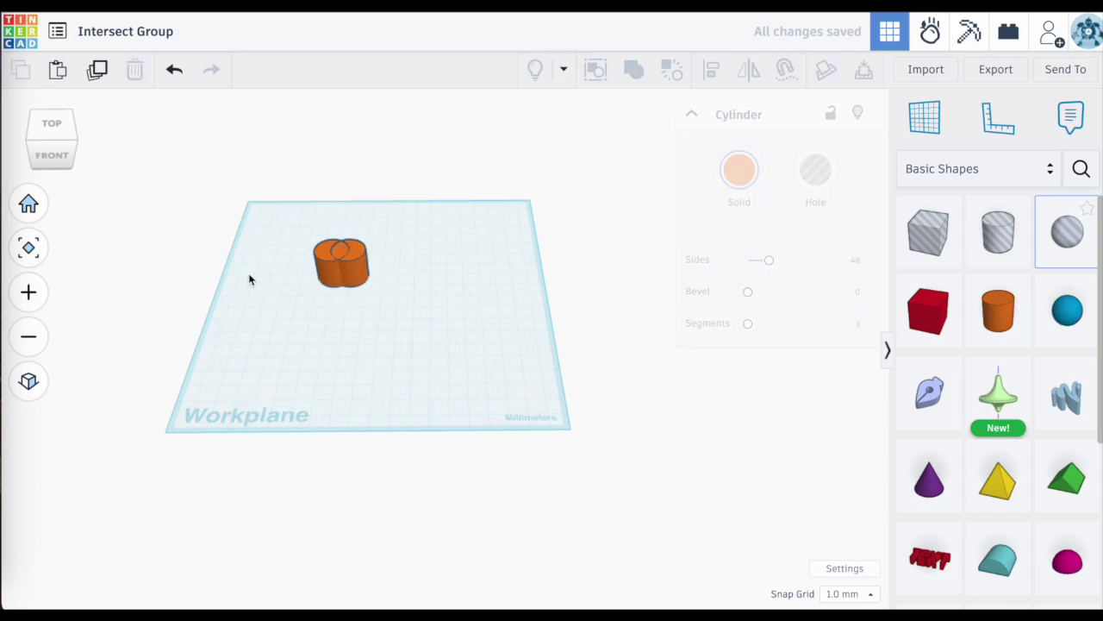
scroll(258, 268, "up", 4)
scroll(358, 193, "up", 4)
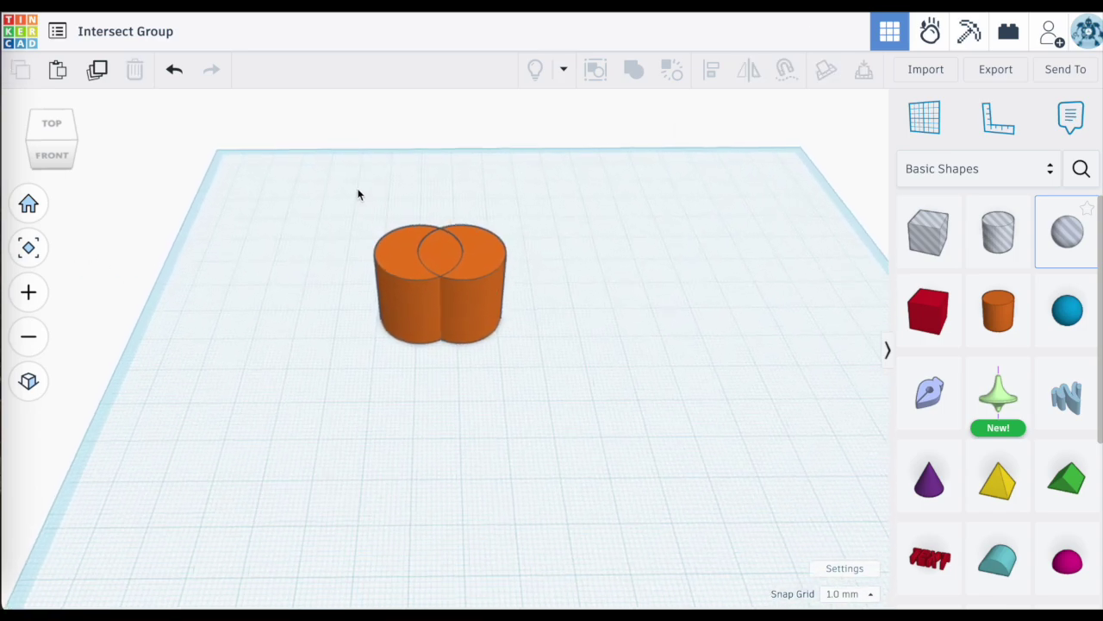
left_click_drag(329, 209, 558, 346)
left_click(632, 69)
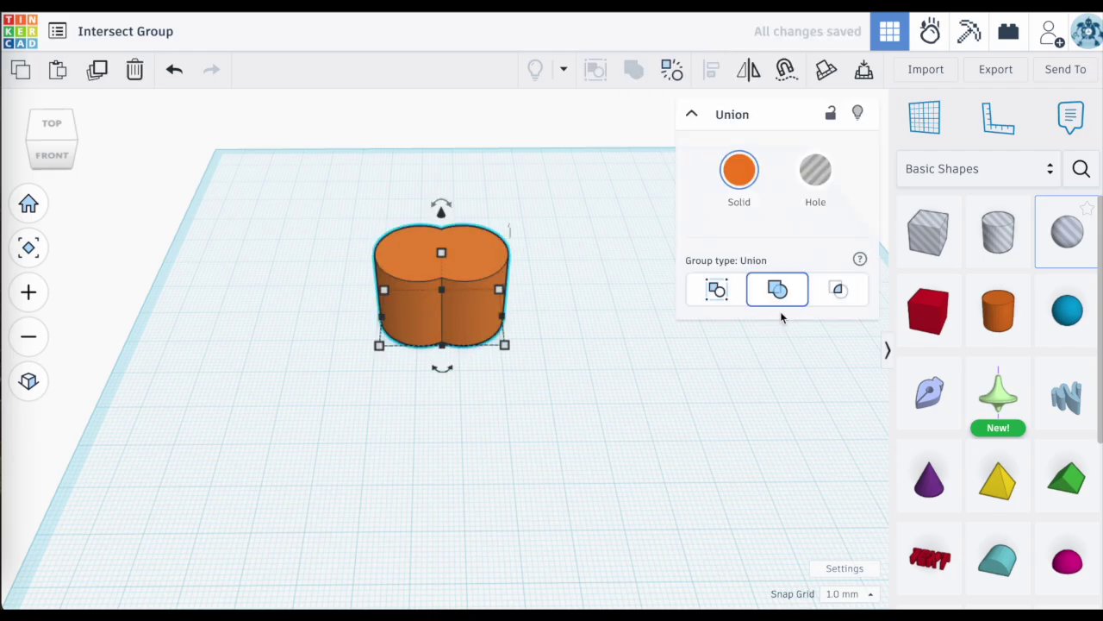
left_click(838, 290)
left_click(569, 315)
mouse_move(508, 249)
right_mouse_down()
mouse_move(508, 322)
mouse_move(506, 250)
right_mouse_up()
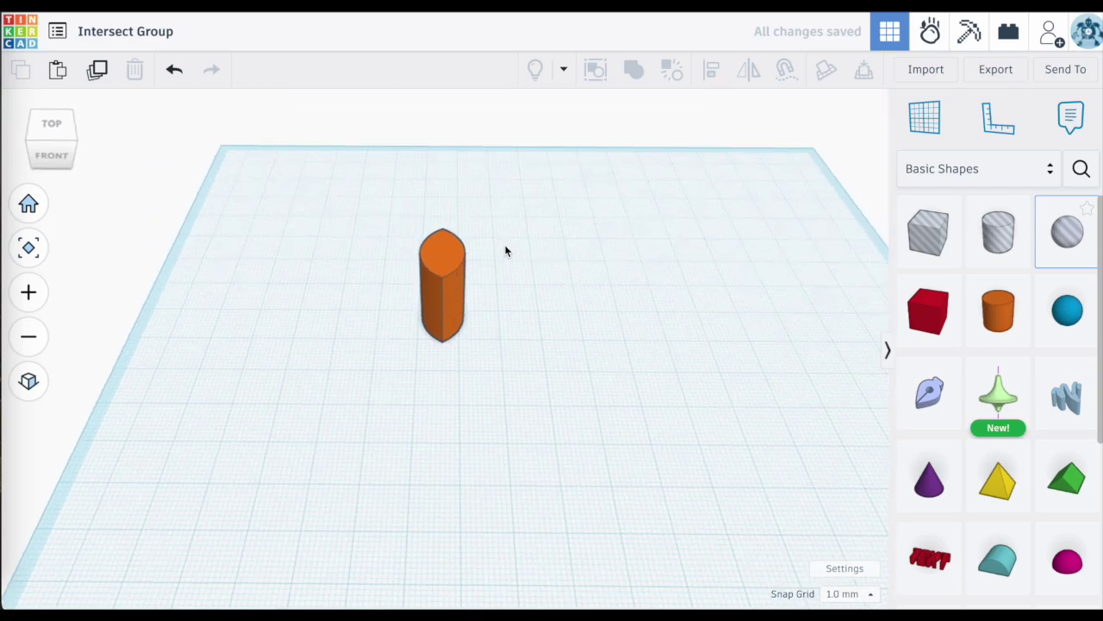
Nudge one cylinder right and forward inside the group, then regroup all four shapes as Intersect.
double_click(474, 318)
key("Right")
key("Right")
key("Right")
key("Right")
key("Right")
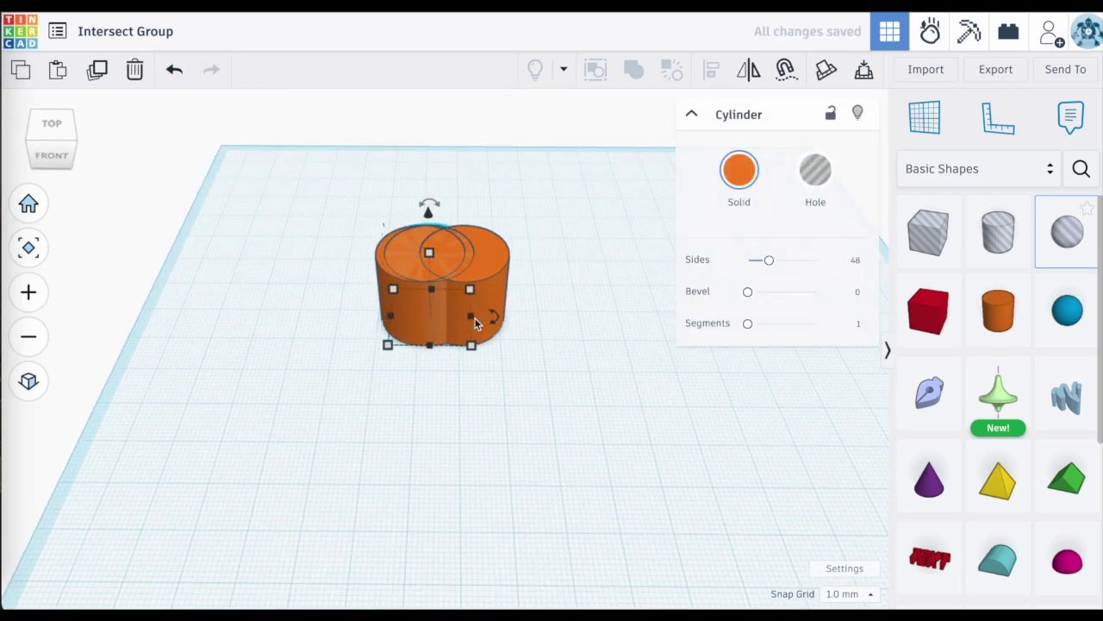
key("Down")
key("Down")
key("Down")
key("Down")
key("Down")
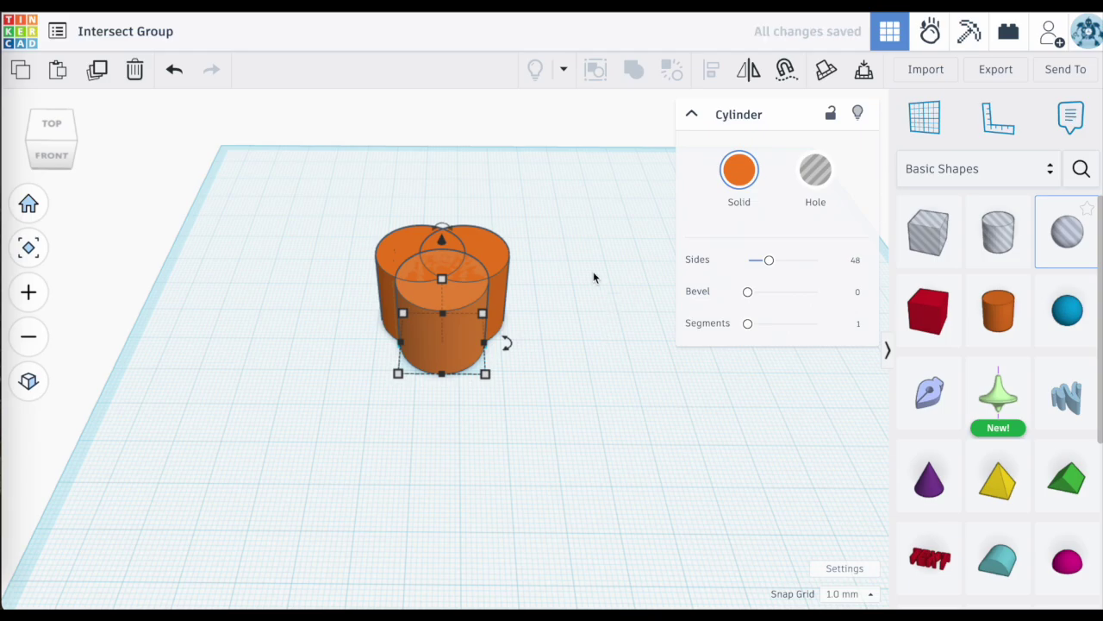
left_click_drag(561, 201, 302, 367)
left_click(624, 71)
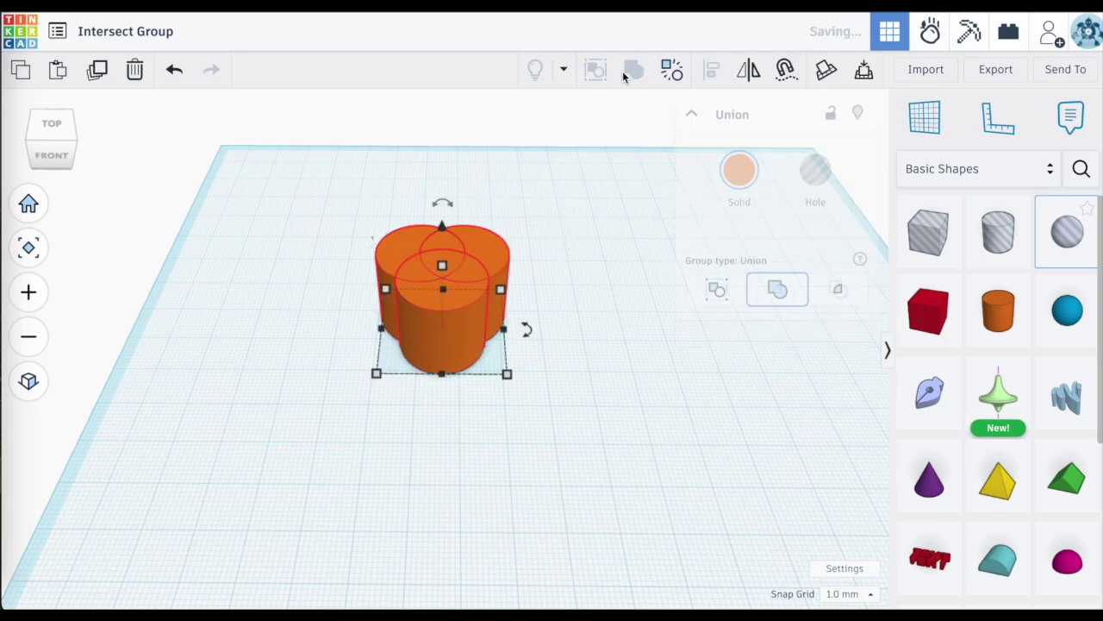
left_click(838, 290)
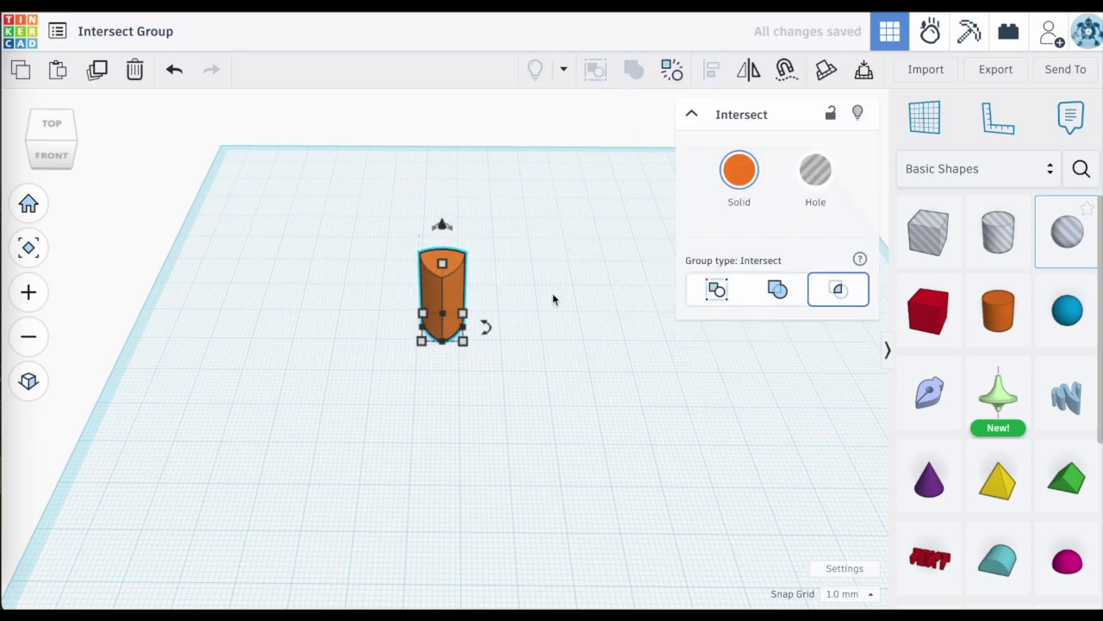
left_click(475, 234)
right_click_drag(475, 233, 471, 331)
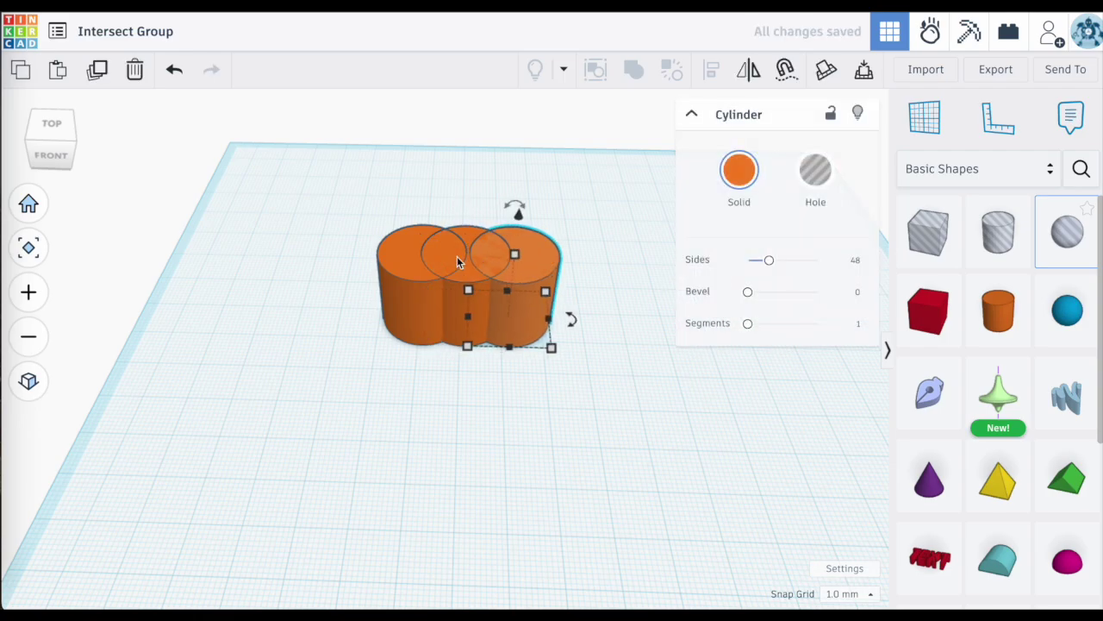
Intersect all four cylinders, which yields an Empty Shape, then return to Home view.
left_click(388, 268)
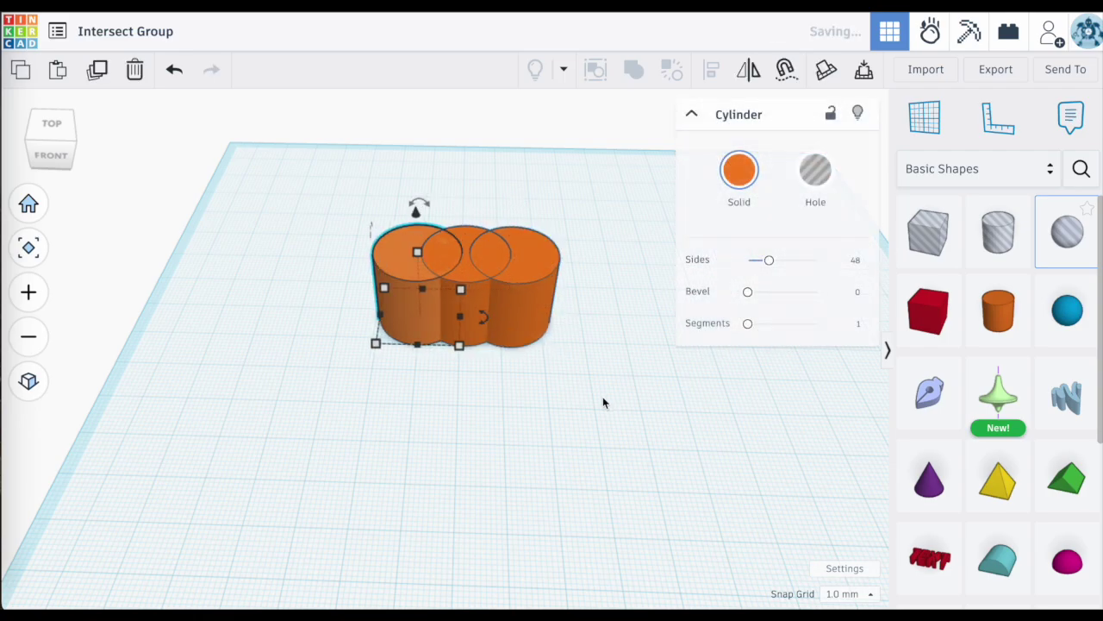
left_click(589, 207)
left_click_drag(589, 207, 339, 327)
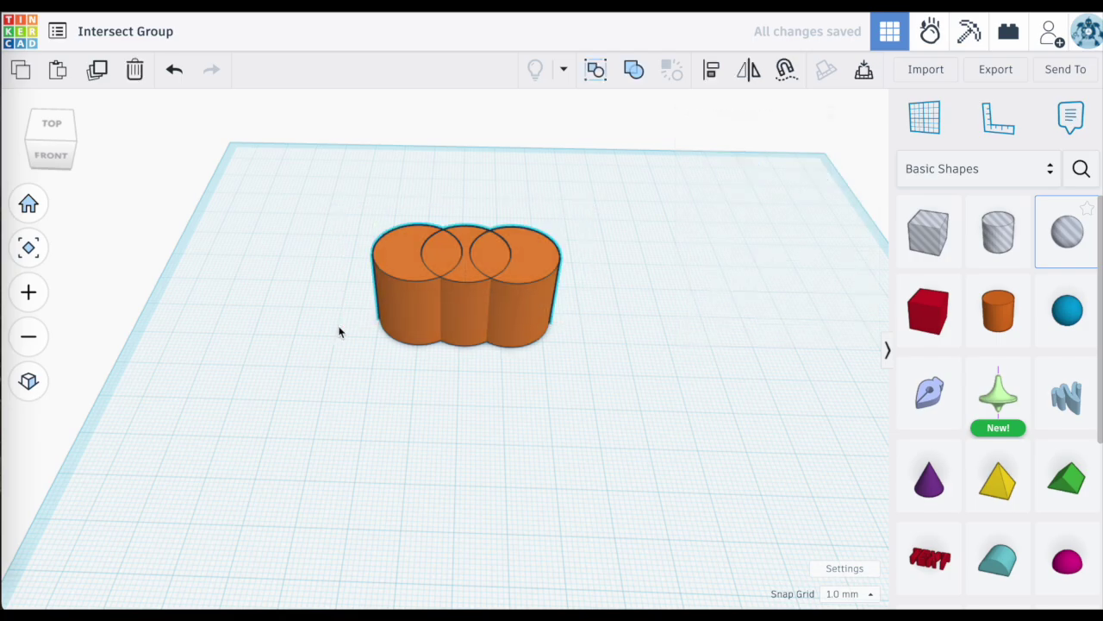
left_click(635, 70)
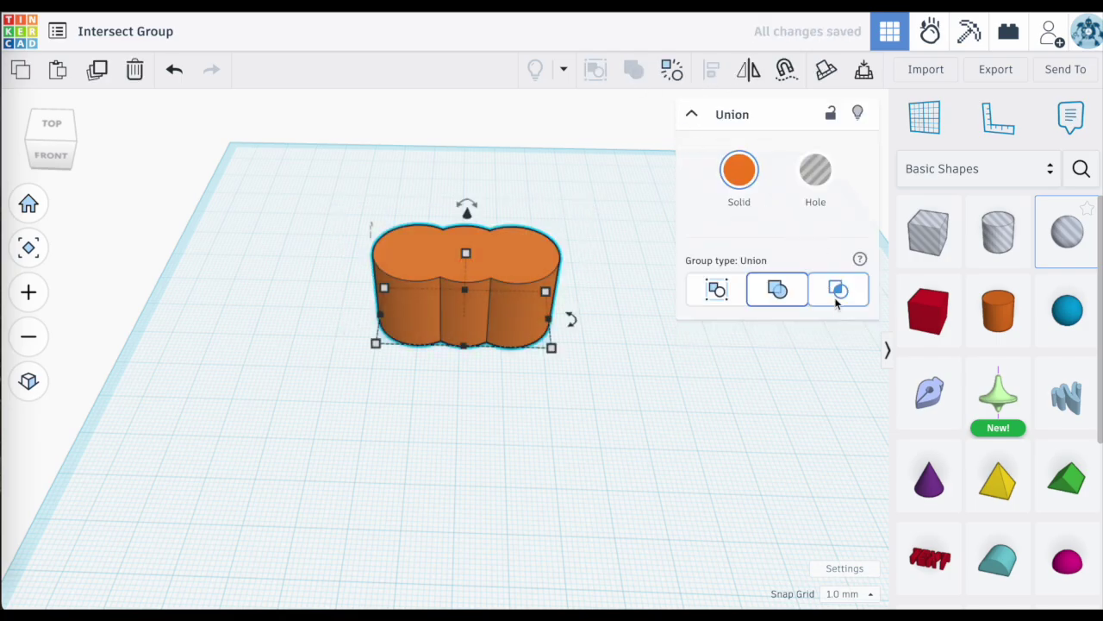
left_click(839, 292)
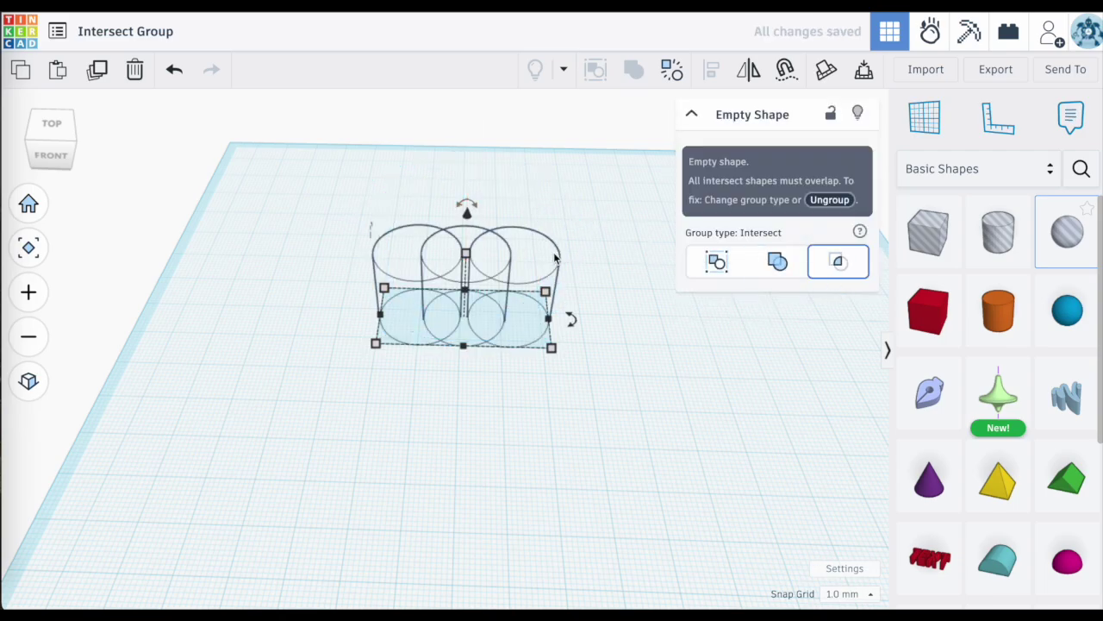
scroll(467, 265, "up", 5)
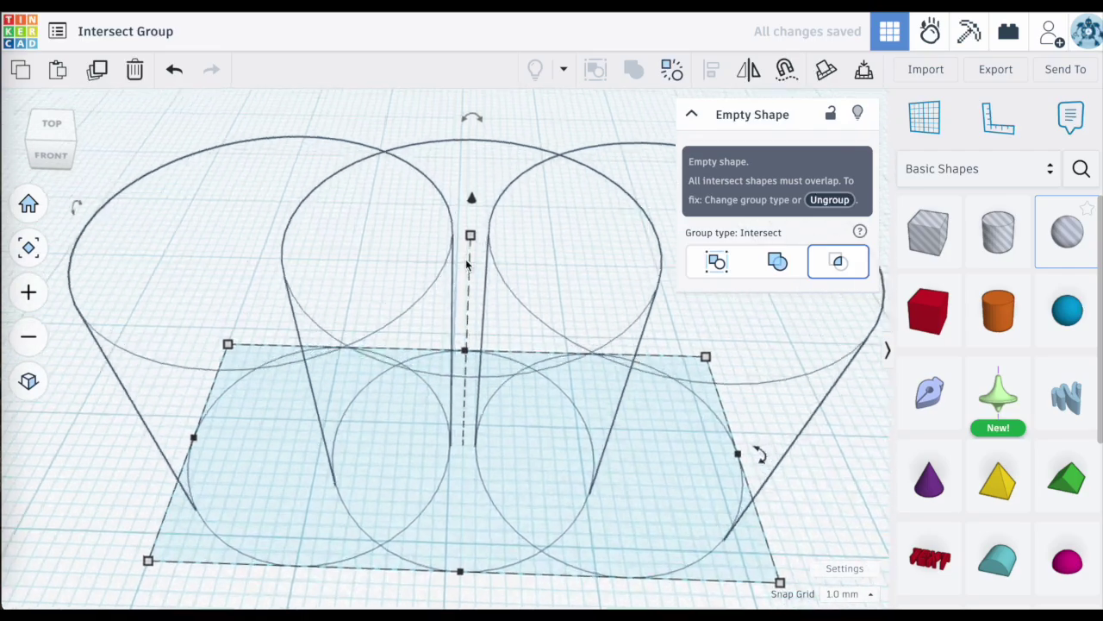
left_click(28, 204)
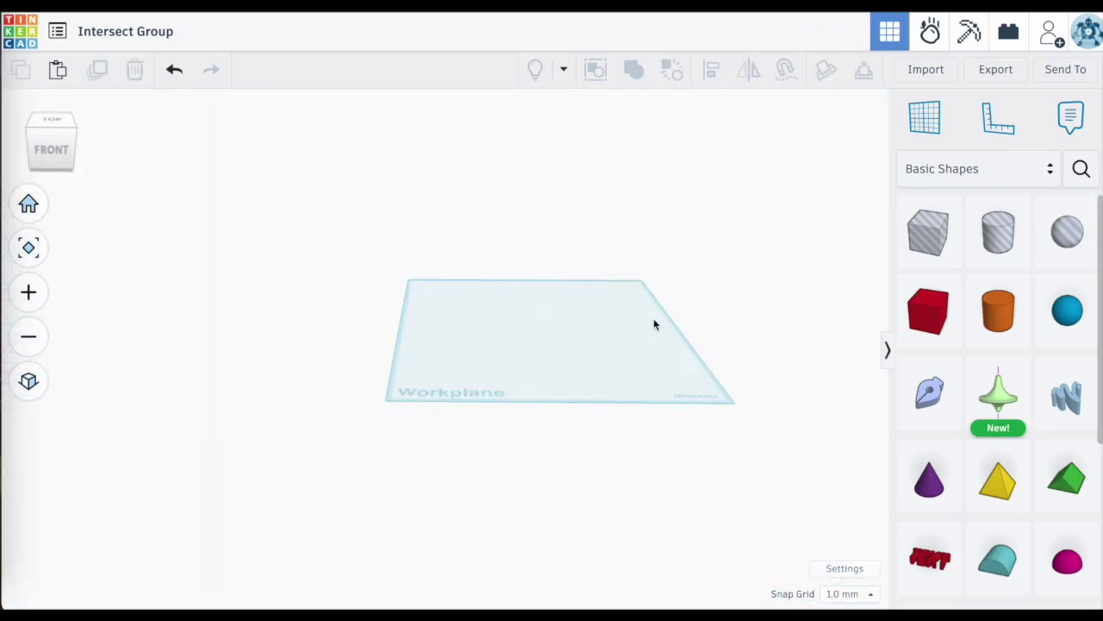
Add the extruded sketch shape and a green Revolve spinning top to the workplane.
left_click(28, 204)
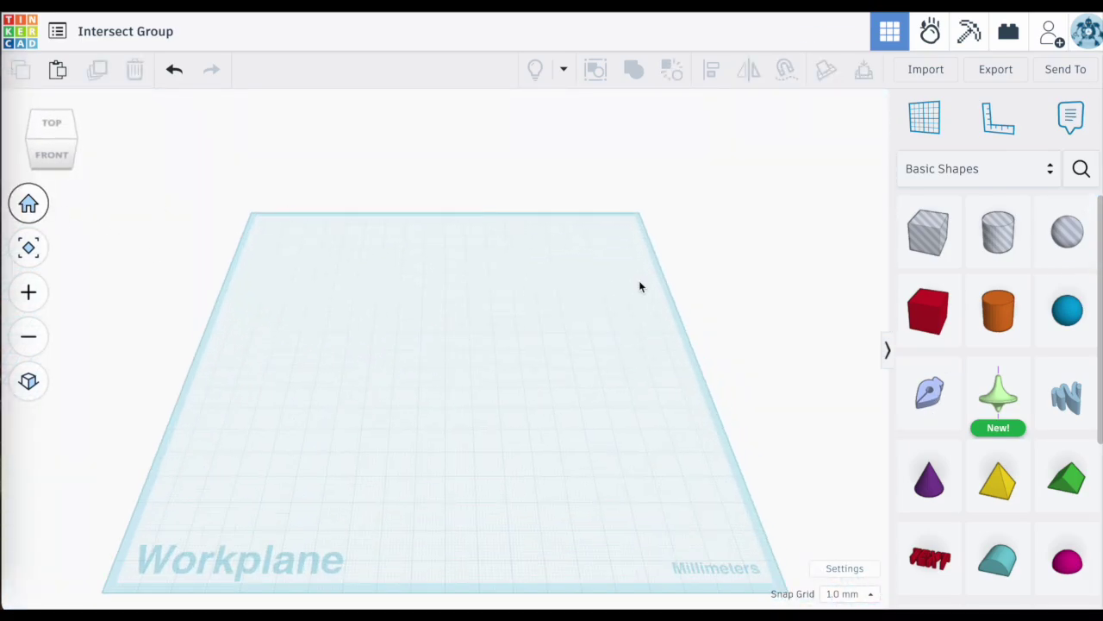
mouse_move(929, 392)
left_mouse_down()
mouse_move(756, 399)
mouse_move(370, 385)
left_mouse_up()
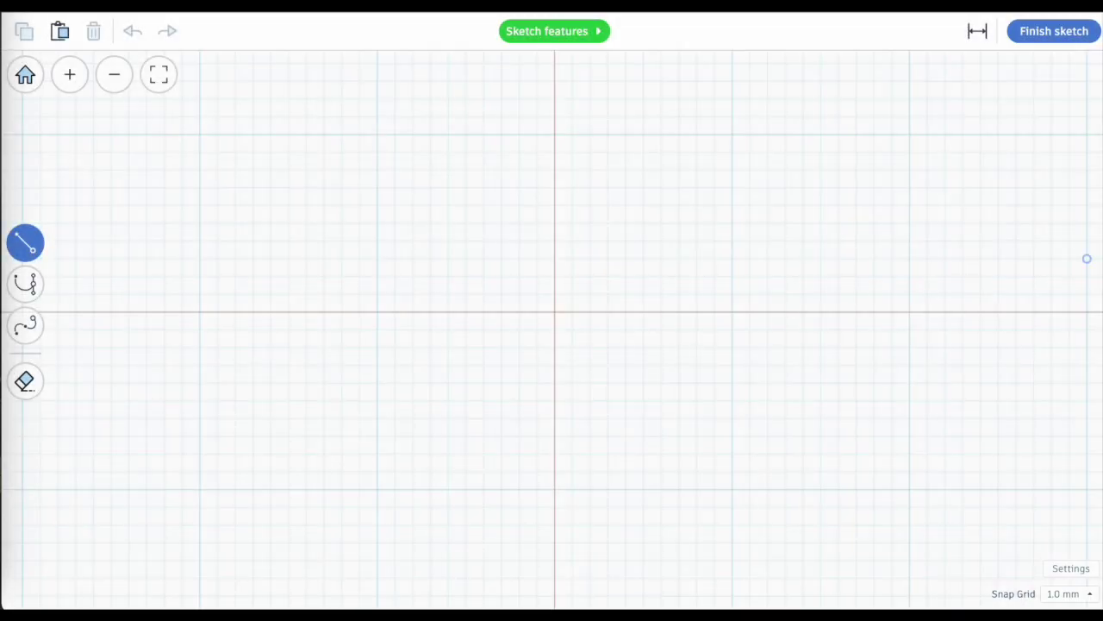
left_click(1049, 31)
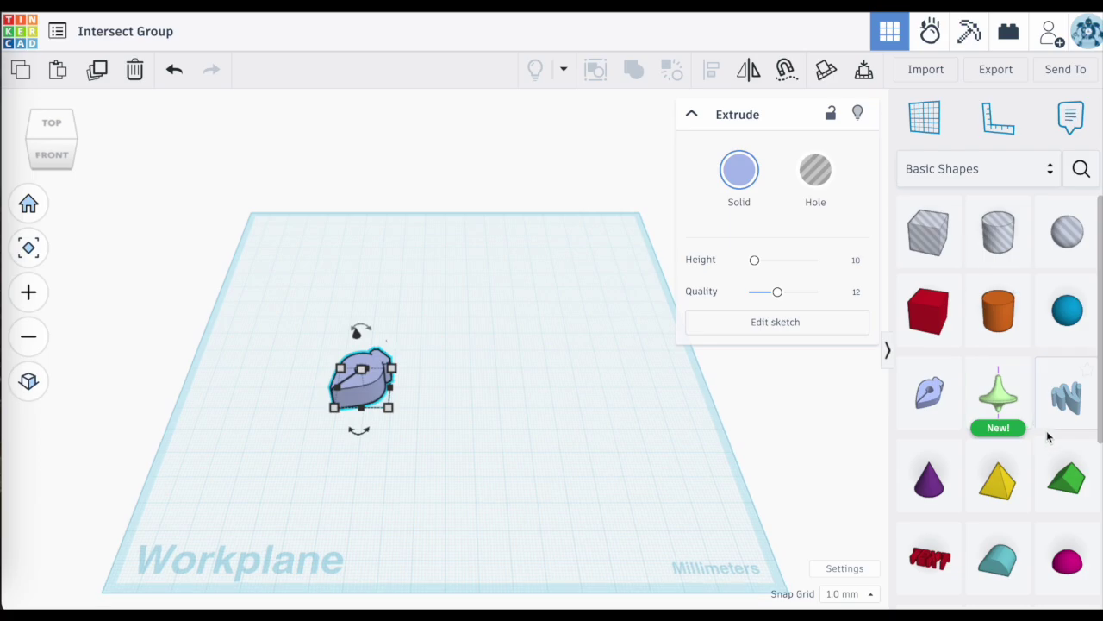
left_click(518, 384)
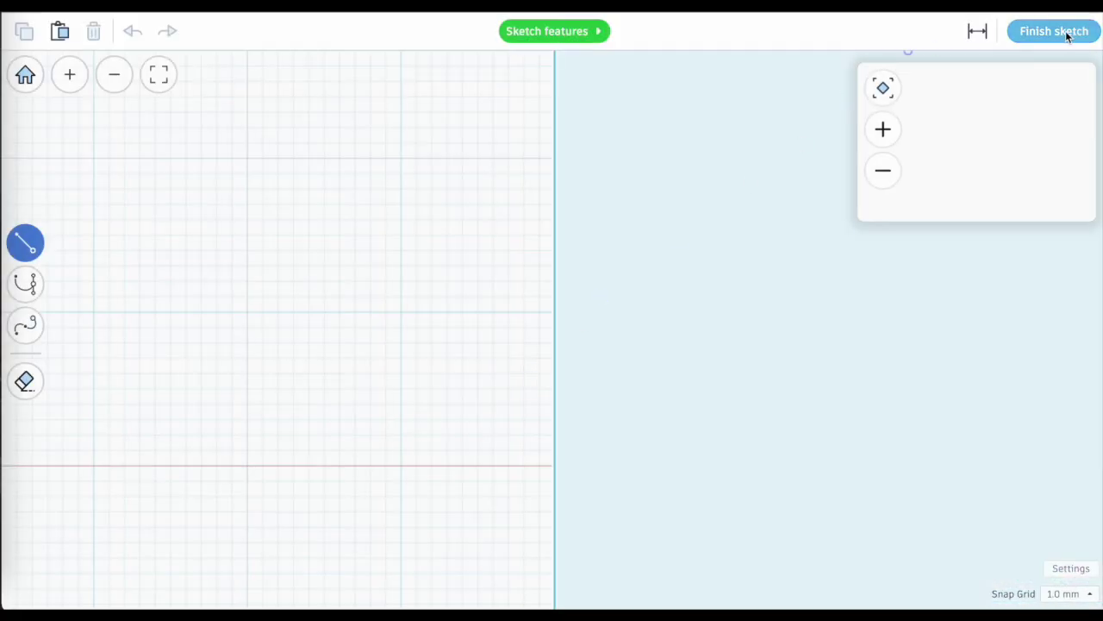
left_click(1062, 31)
left_click(461, 397)
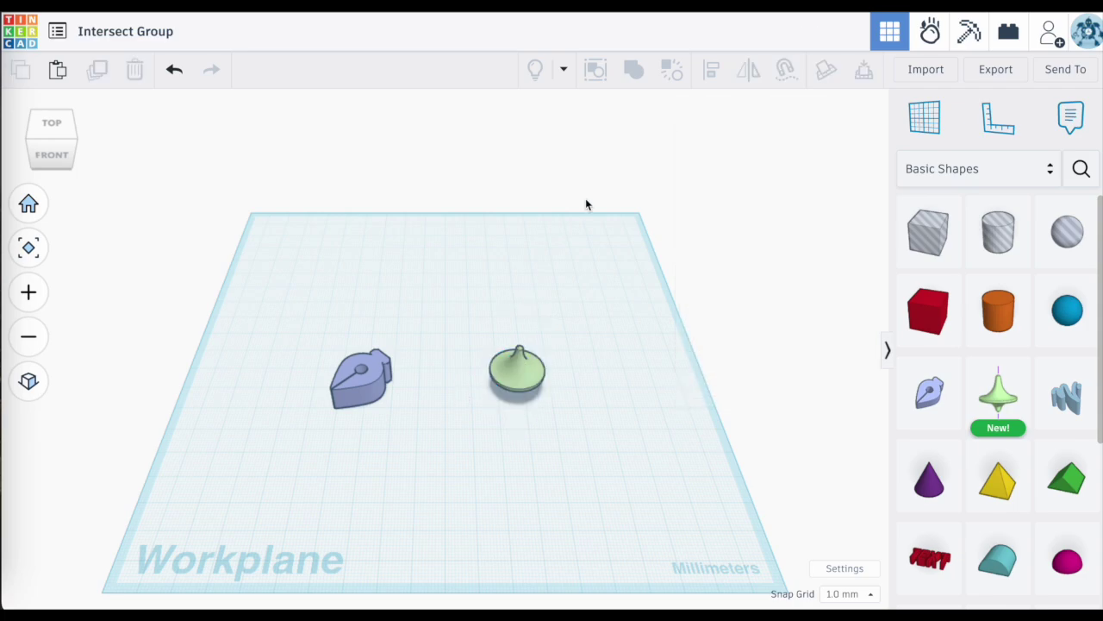
Select both shapes and combine them into an Intersect group.
left_click_drag(648, 270, 274, 462)
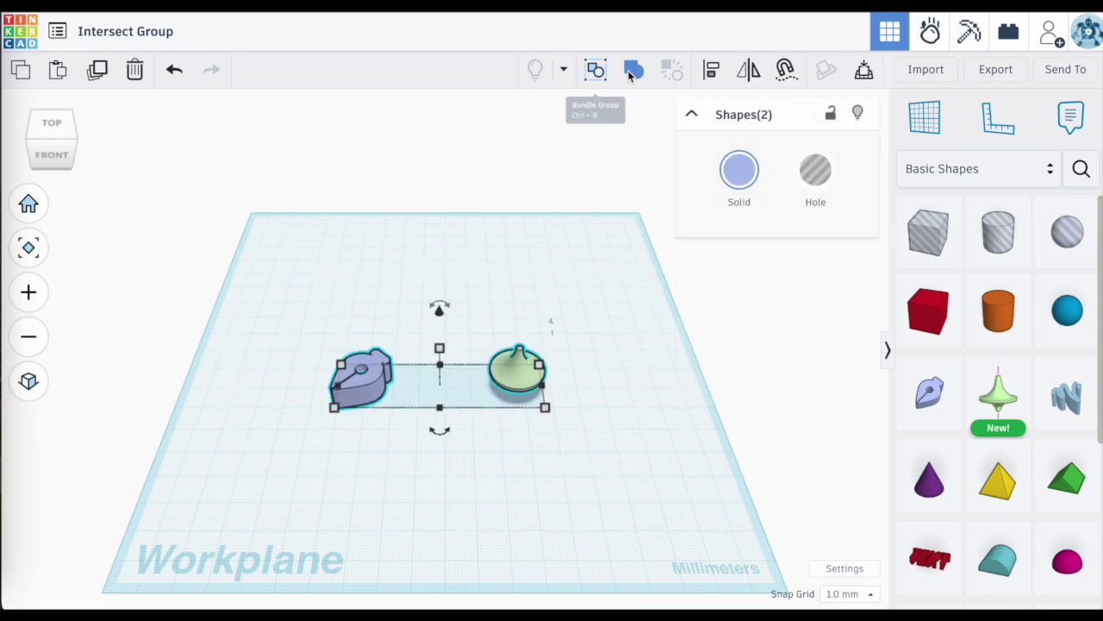
left_click(630, 72)
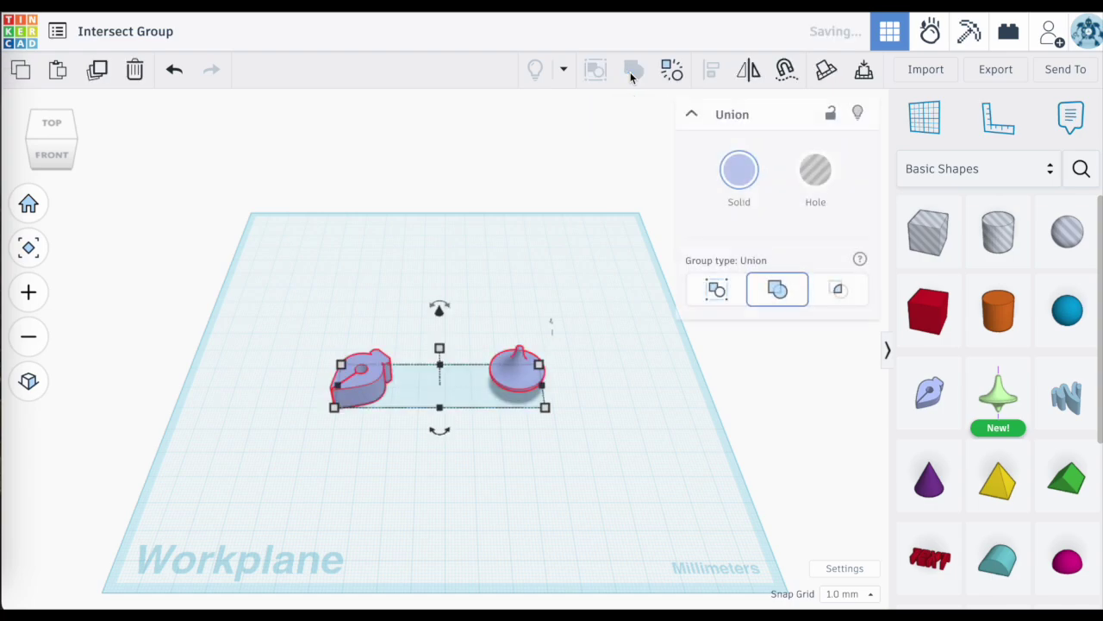
left_click(847, 298)
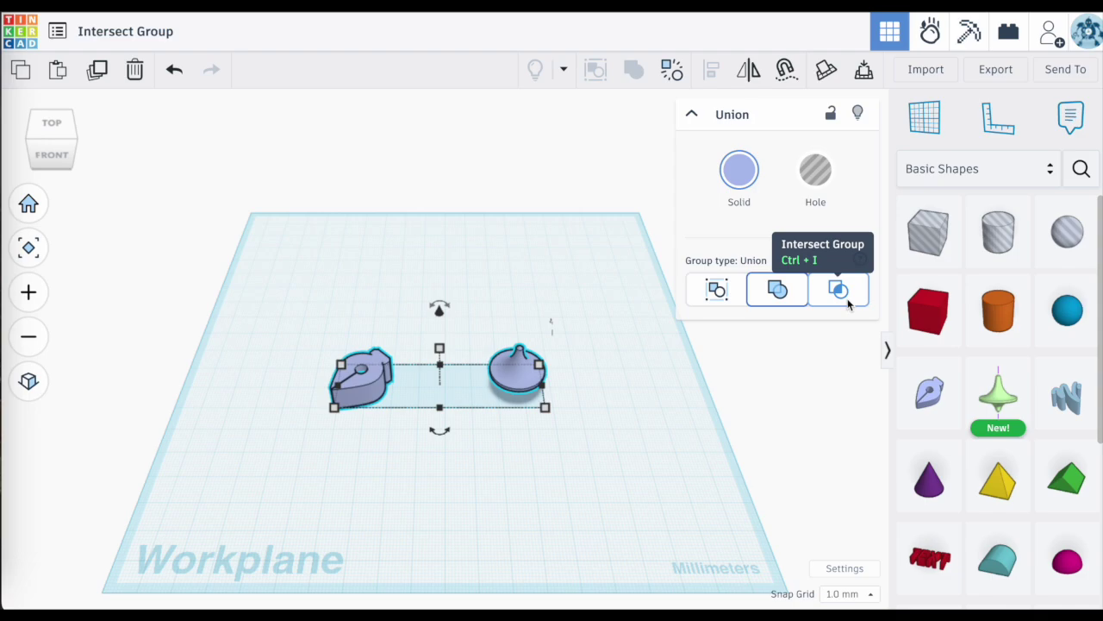
left_click(627, 447)
Redraw the extruded sketch as a quadrilateral and raise the block to about 58 mm tall.
left_click(375, 382)
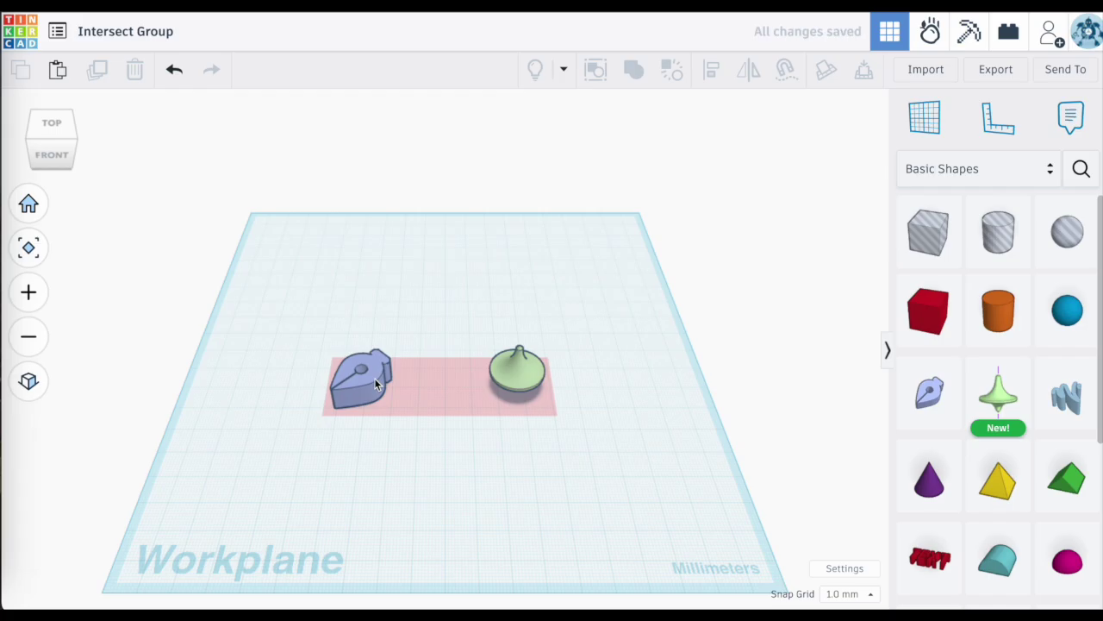
double_click(375, 382)
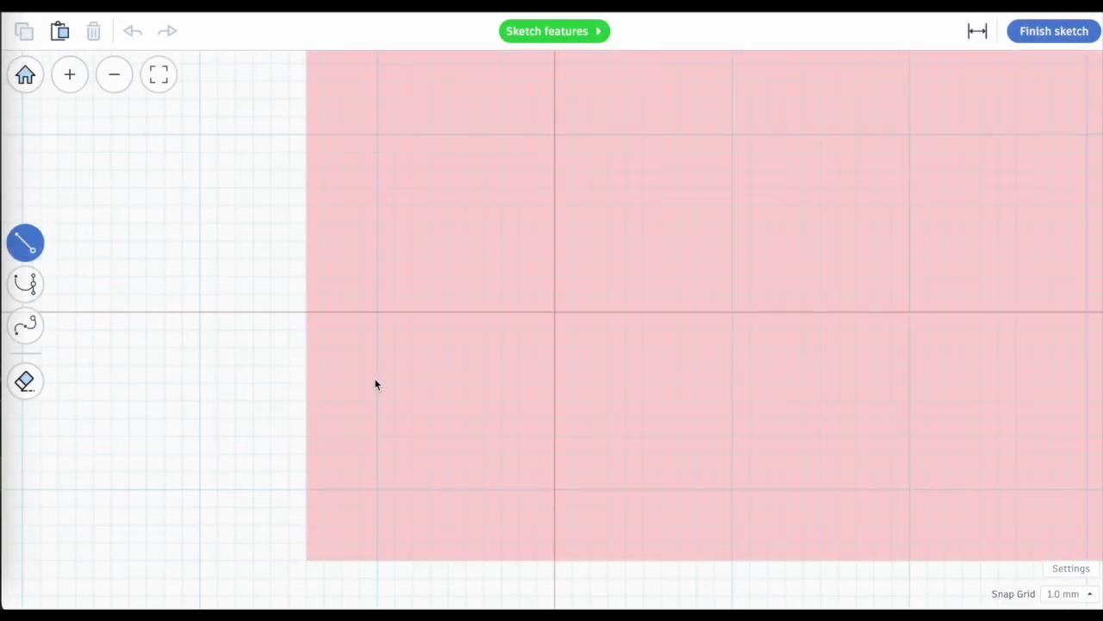
left_click(410, 150)
left_click(284, 323)
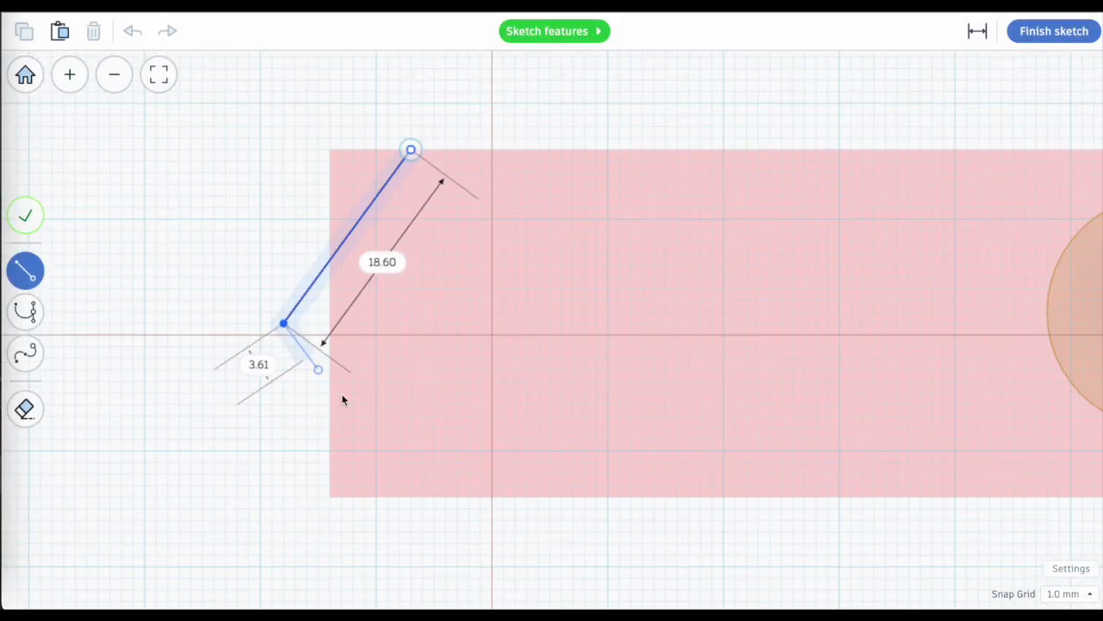
left_click(433, 508)
left_click(664, 335)
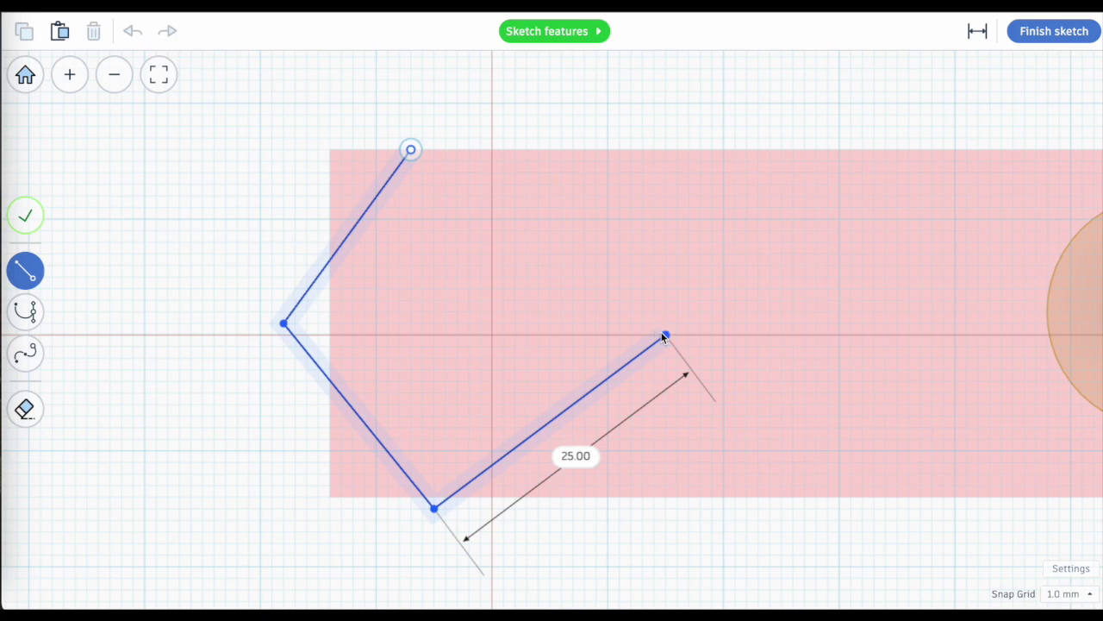
left_click(410, 150)
left_click(1057, 32)
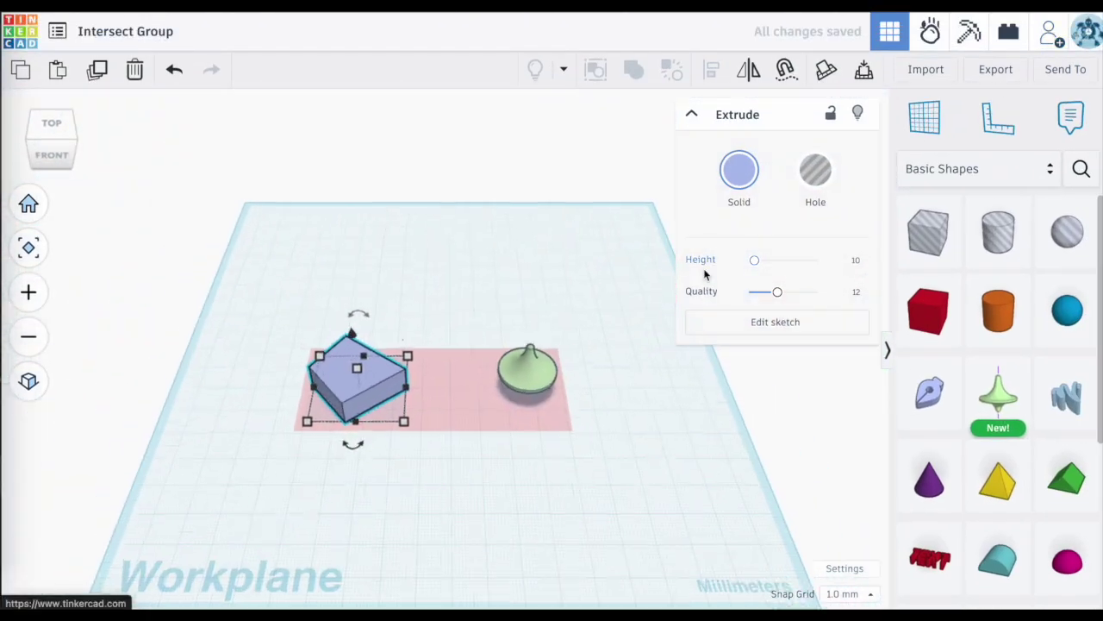
left_click_drag(357, 368, 345, 264)
Select the green revolved shape, try sketching its profile, then delete it.
left_click(527, 378)
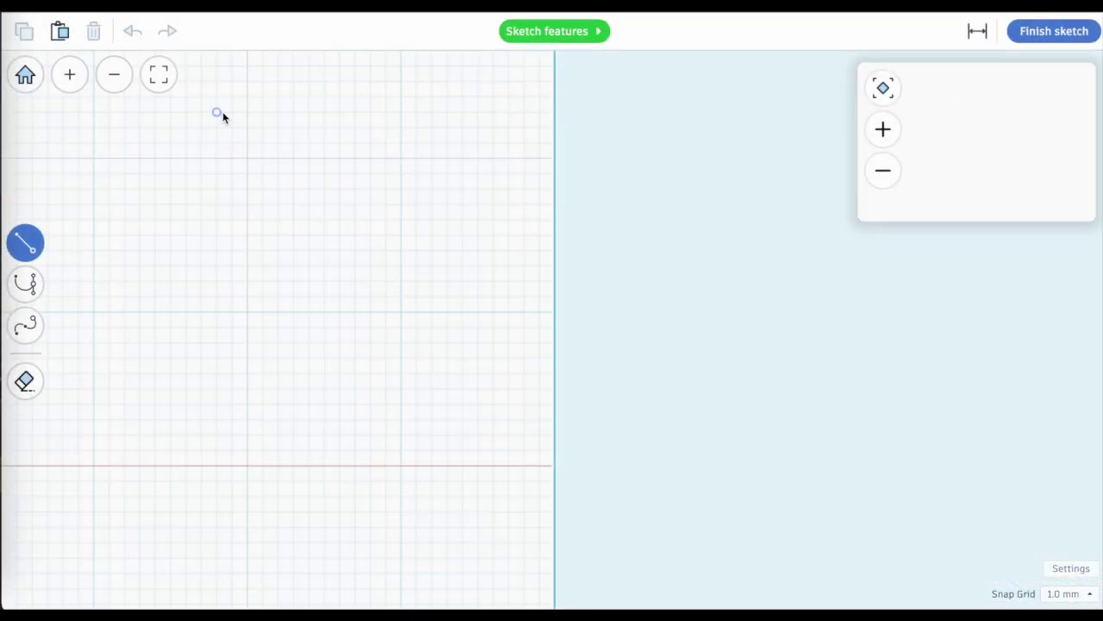
mouse_move(222, 113)
left_mouse_down()
mouse_move(217, 343)
mouse_move(198, 362)
mouse_move(138, 375)
mouse_move(195, 547)
mouse_move(238, 577)
mouse_move(104, 435)
mouse_move(236, 562)
mouse_move(379, 583)
left_mouse_up()
key("a")
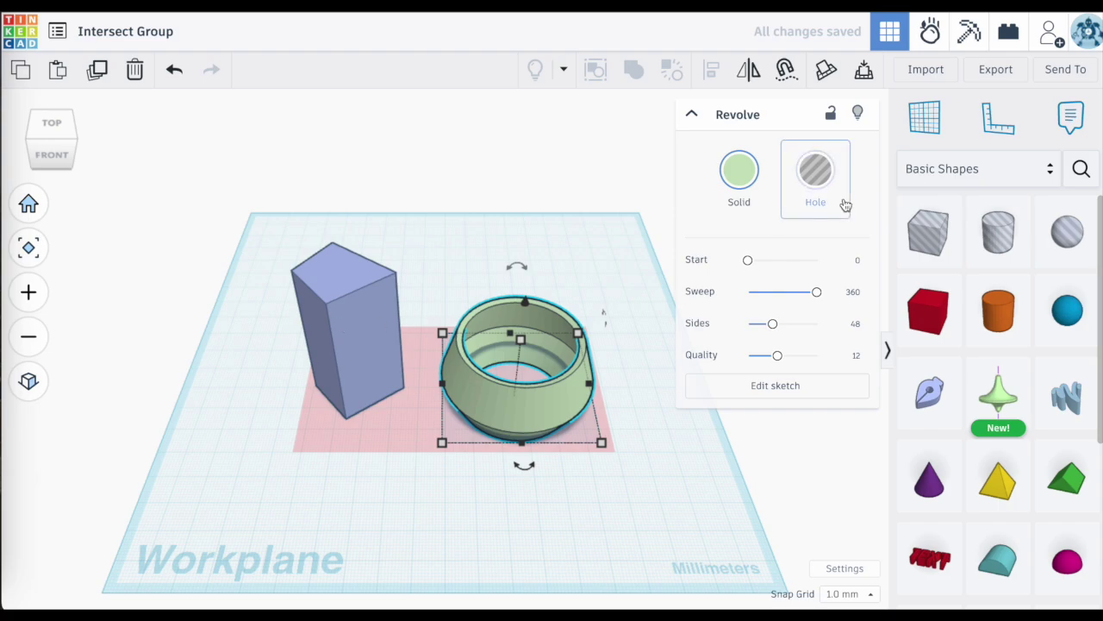
key("Delete")
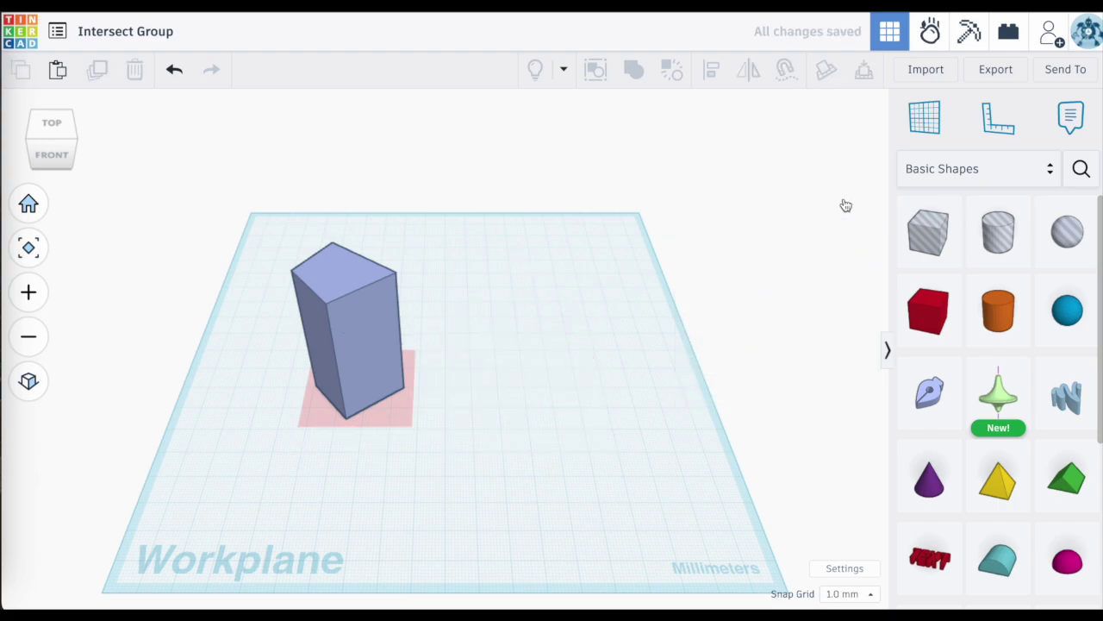
Undo the deletion and open the green revolved shape's profile sketch.
left_click(173, 71)
left_click(528, 368)
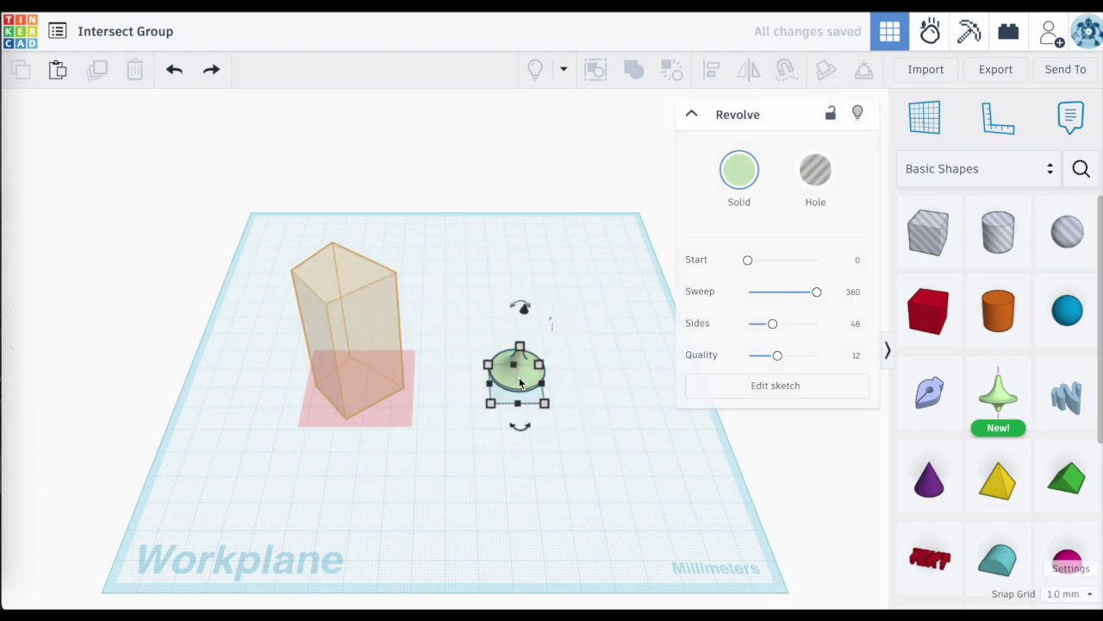
double_click(520, 383)
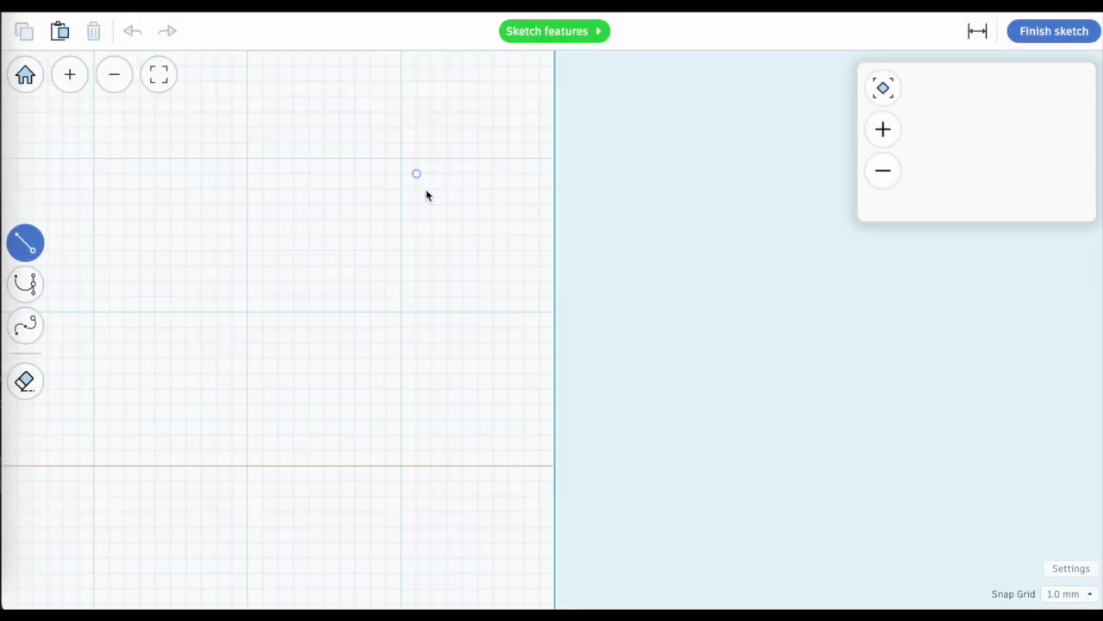
Sketch a curved bowl profile with tangent arcs and a 19 mm flat base, then finish it.
left_click(27, 293)
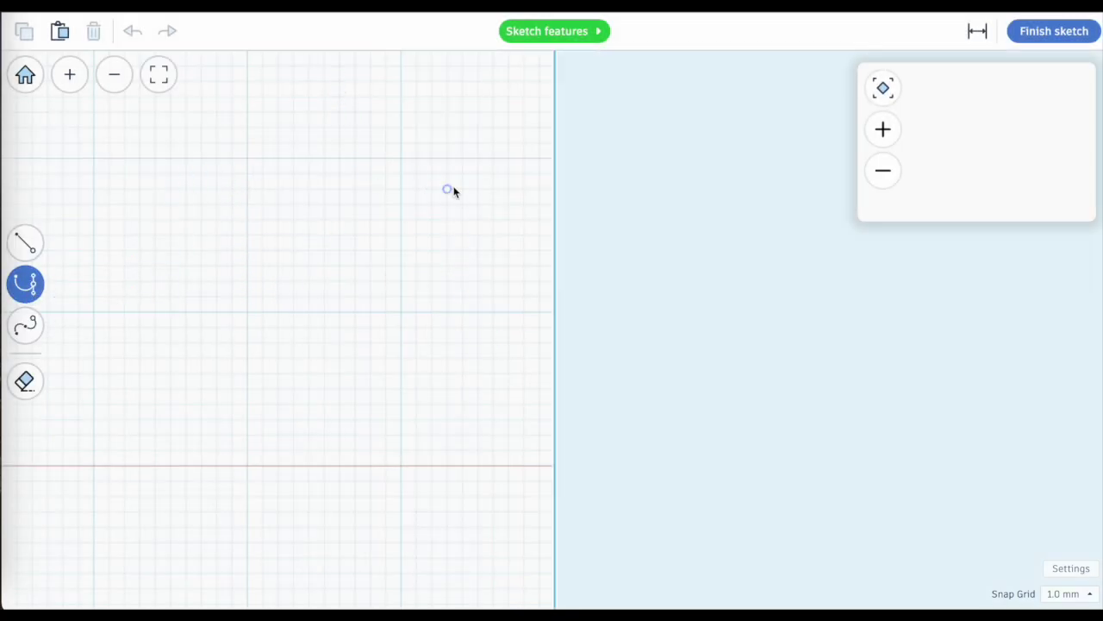
mouse_move(216, 157)
left_mouse_down()
mouse_move(156, 342)
mouse_move(182, 439)
left_mouse_up()
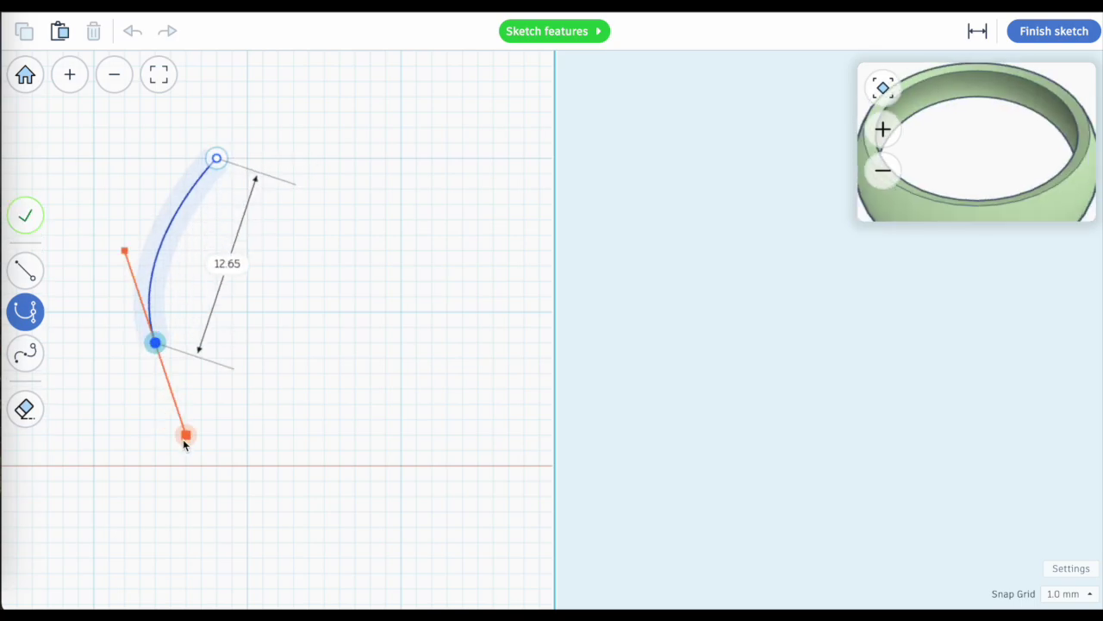
left_click_drag(263, 540, 296, 577)
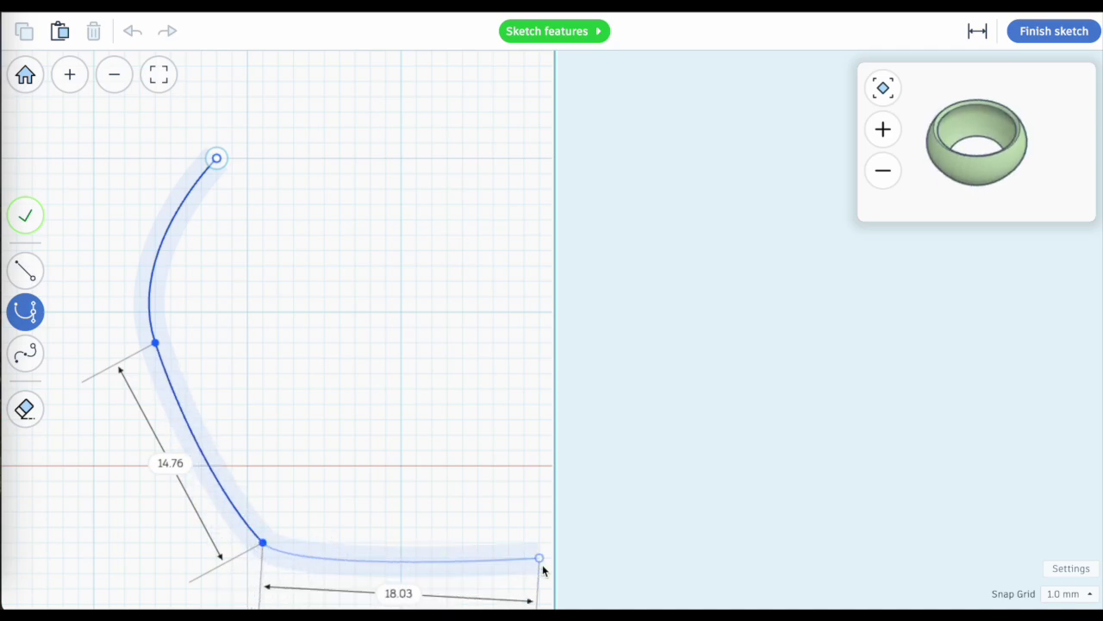
left_click(553, 544)
left_click_drag(552, 544, 23, 222)
left_click(24, 221)
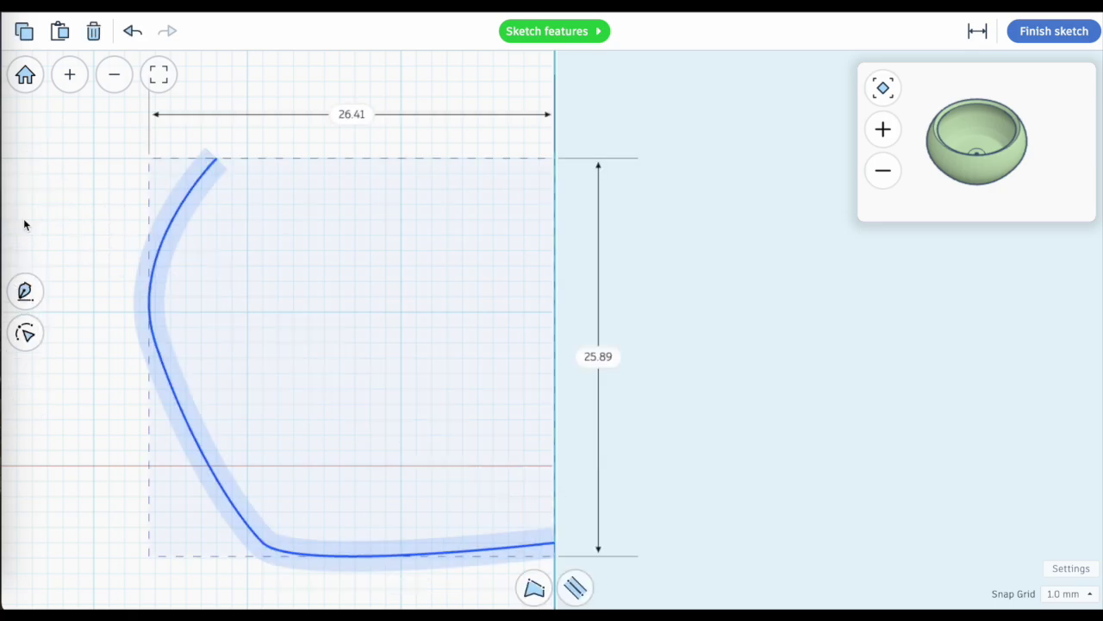
double_click(398, 554)
left_click(476, 553)
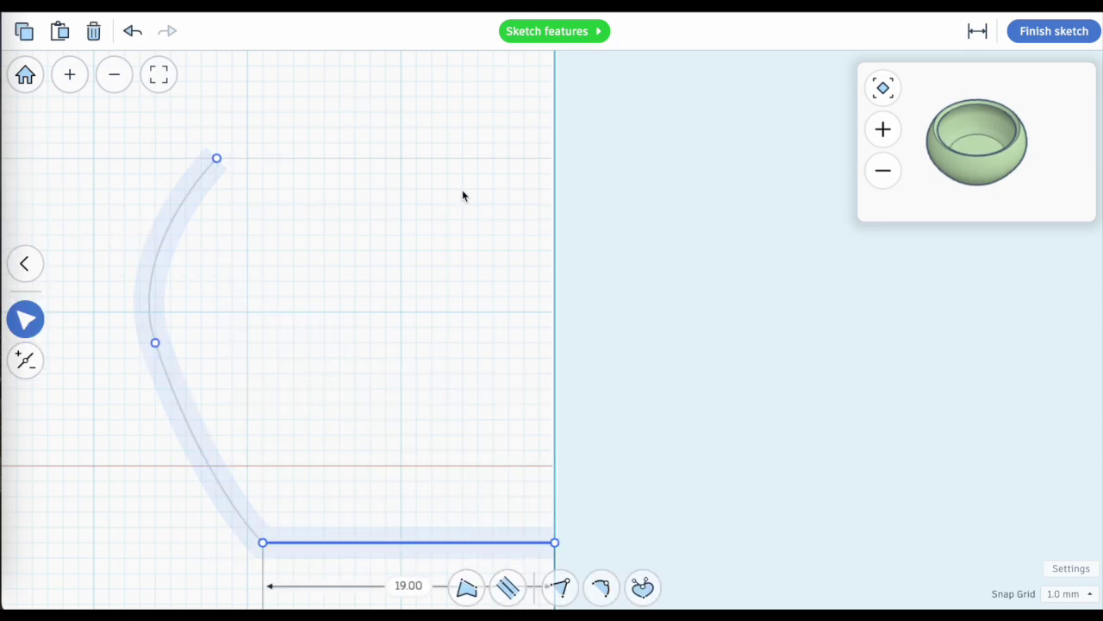
left_click(1042, 33)
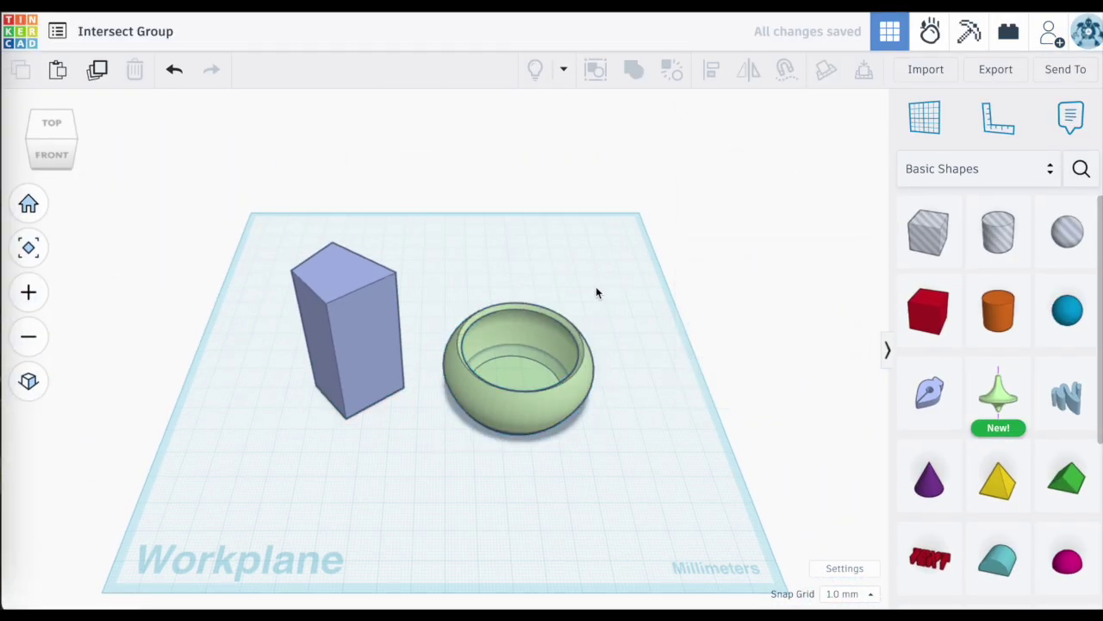
mouse_move(596, 293)
right_mouse_down()
mouse_move(628, 244)
mouse_move(615, 271)
mouse_move(491, 320)
mouse_move(498, 297)
mouse_move(604, 269)
mouse_move(594, 288)
right_mouse_up()
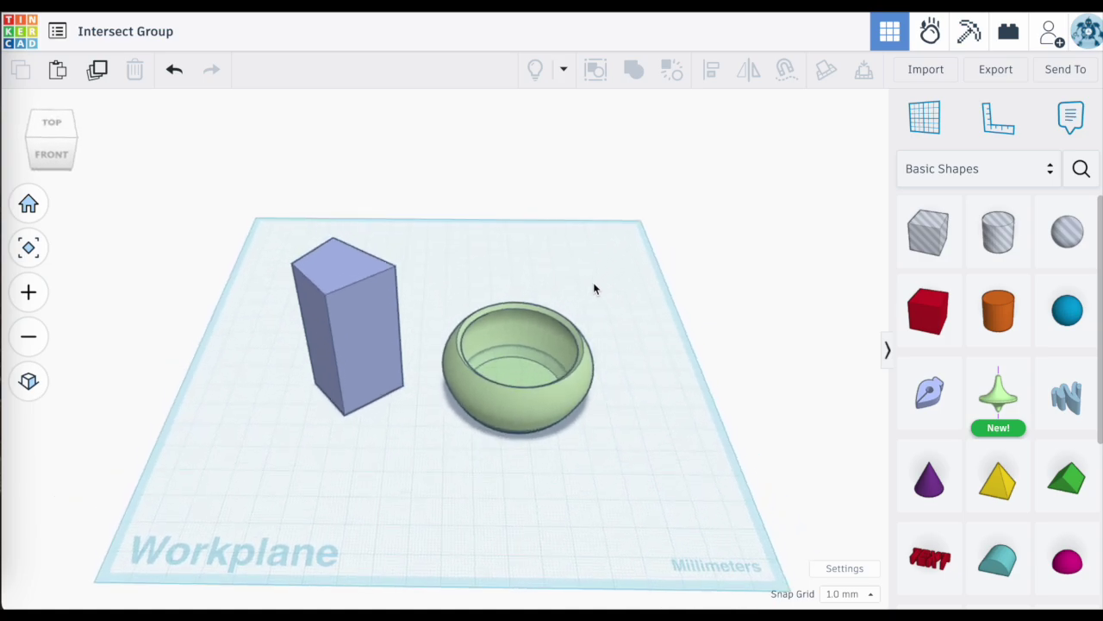
scroll(610, 311, "up", 3)
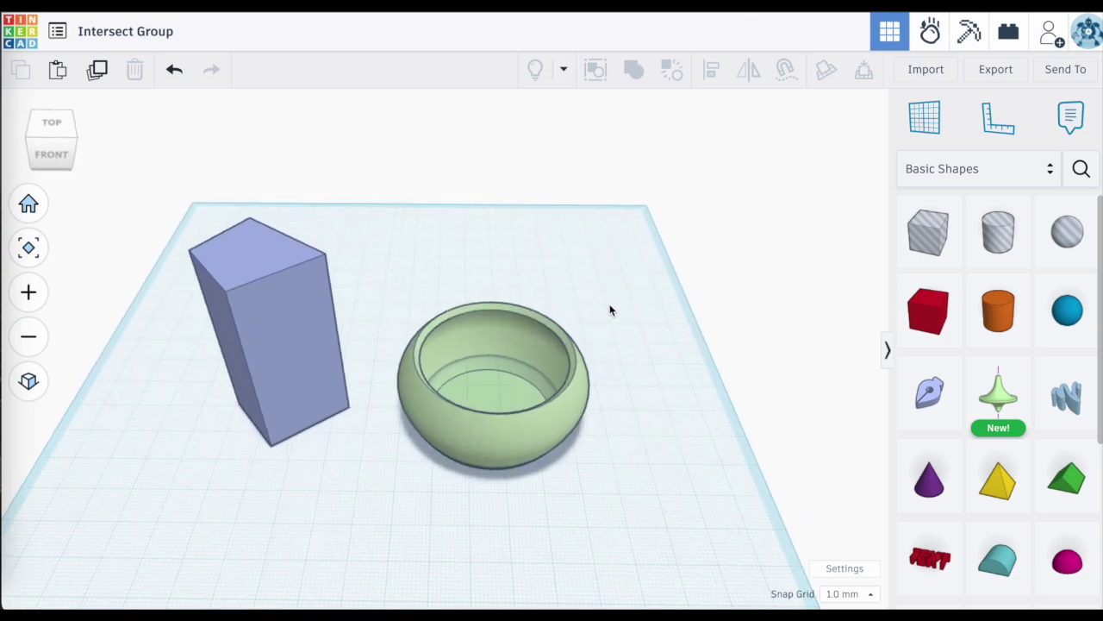
scroll(610, 310, "down", 2)
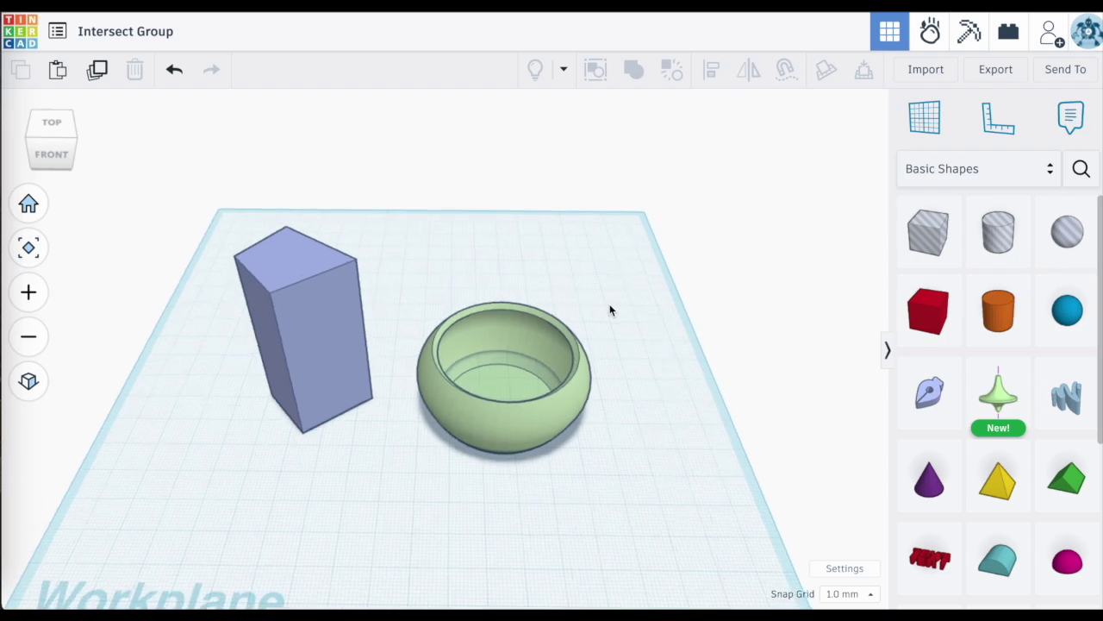